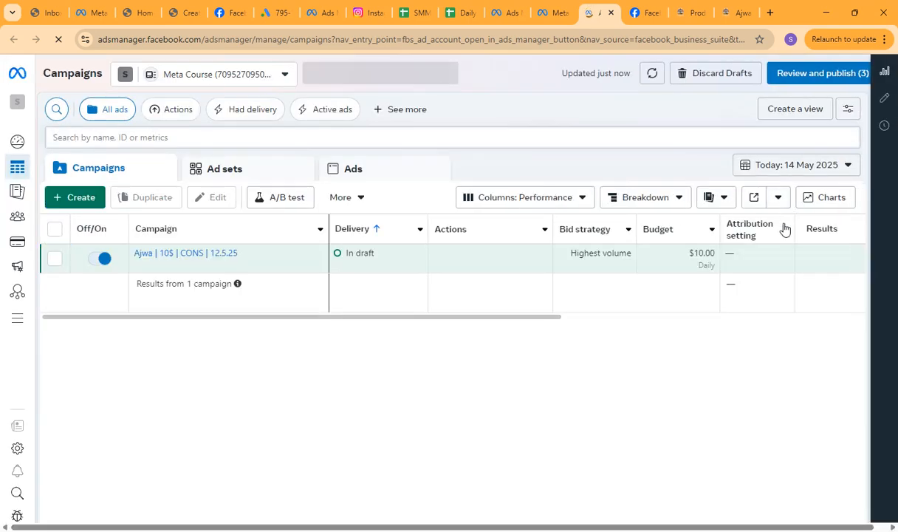
Open the draft campaign "Ajwa | 10$ | CONS | 12.5.25" for editing, review its settings through the A/B test, and proceed to its ad set.
{"action": "mouse_move", "coordinate": [227, 263]}
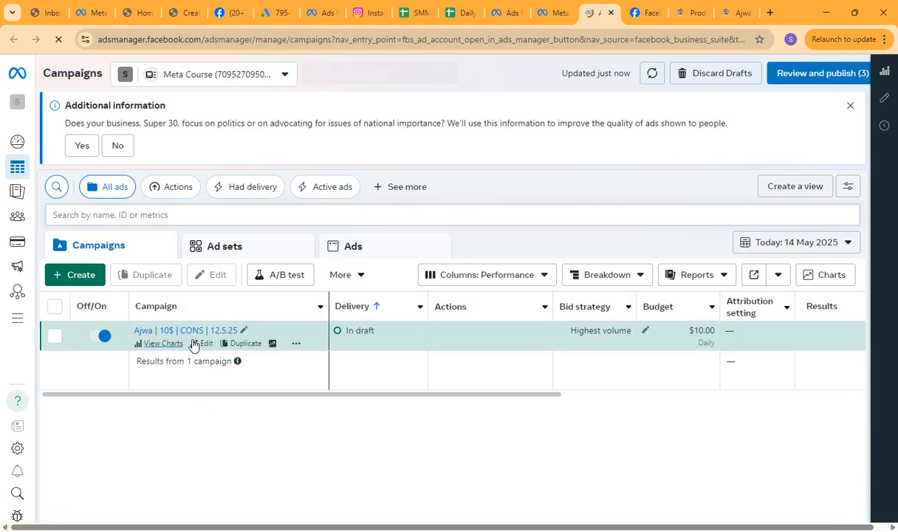
{"action": "left_click", "coordinate": [204, 345]}
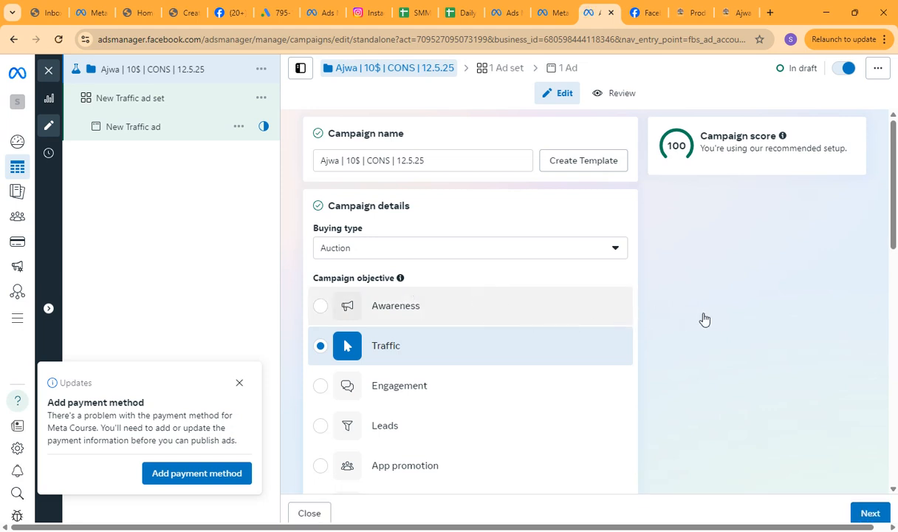
{"action": "scroll", "coordinate": [850, 223], "scroll_direction": "down", "scroll_amount": 5}
{"action": "left_click_drag", "start_coordinate": [893, 273], "coordinate": [893, 357]}
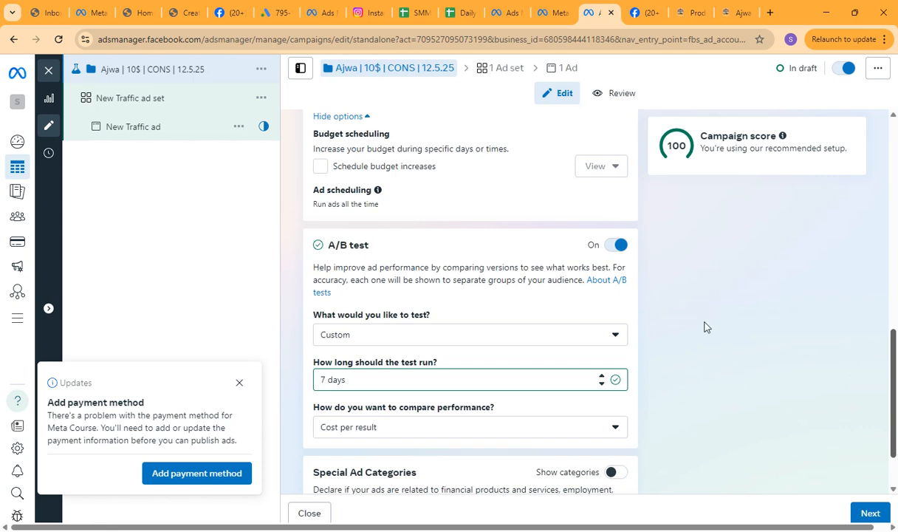
{"action": "scroll", "coordinate": [706, 326], "scroll_direction": "down", "scroll_amount": 1}
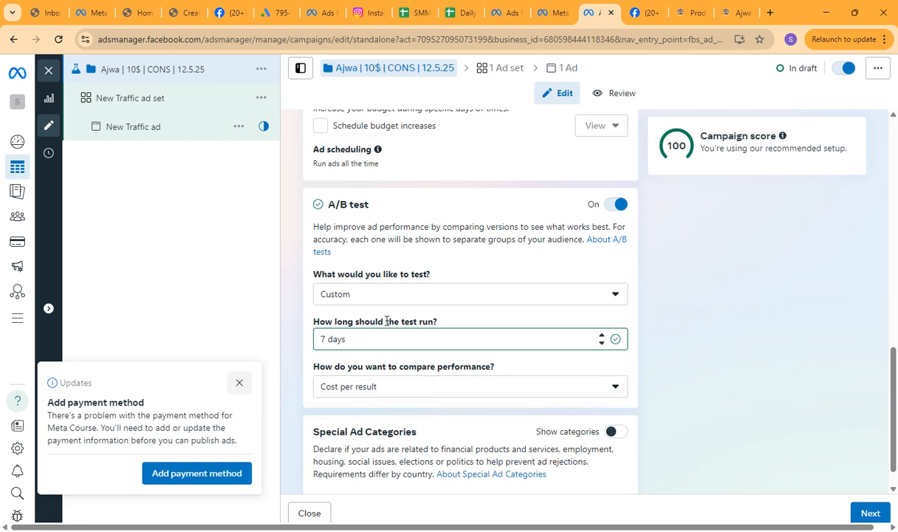
{"action": "scroll", "coordinate": [874, 517], "scroll_direction": "down", "scroll_amount": 1}
{"action": "left_click", "coordinate": [870, 513]}
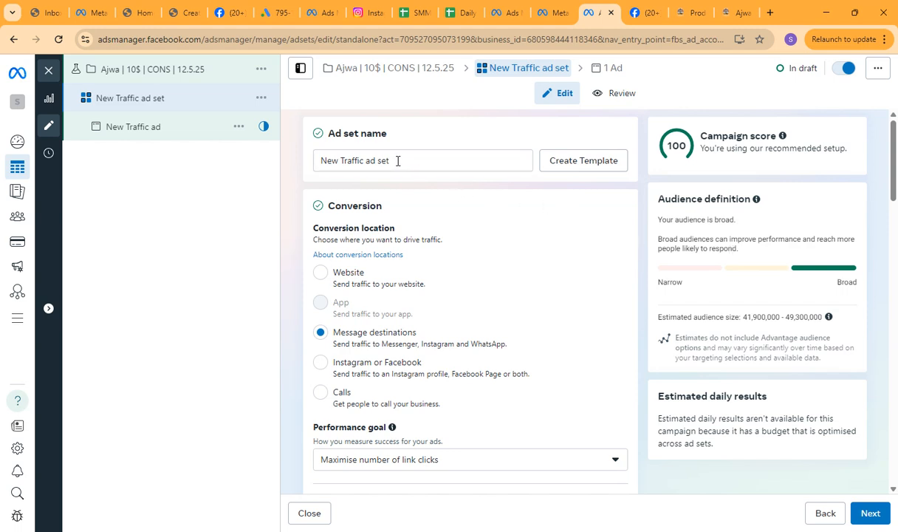
Rename the new traffic ad set as "Ajwa | Ad Set -1".
{"action": "left_click_drag", "start_coordinate": [399, 160], "coordinate": [305, 165]}
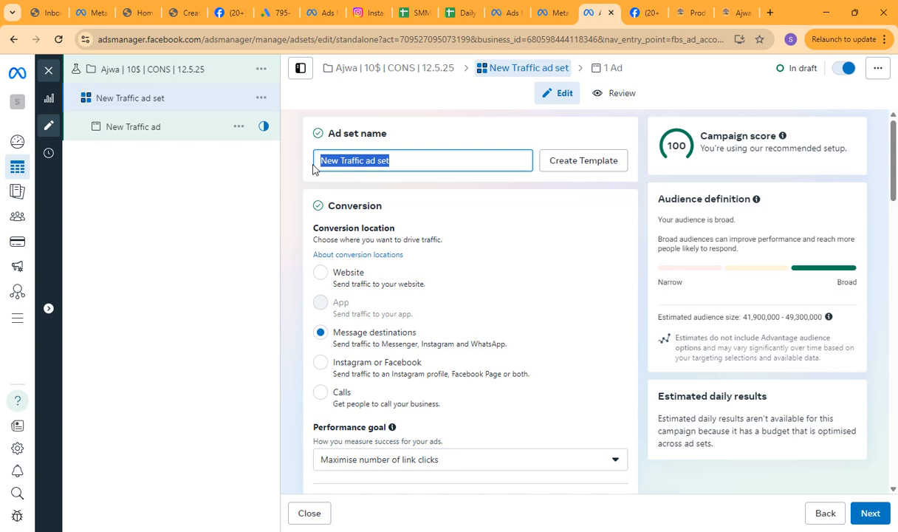
{"action": "type", "text": "Ajwa"}
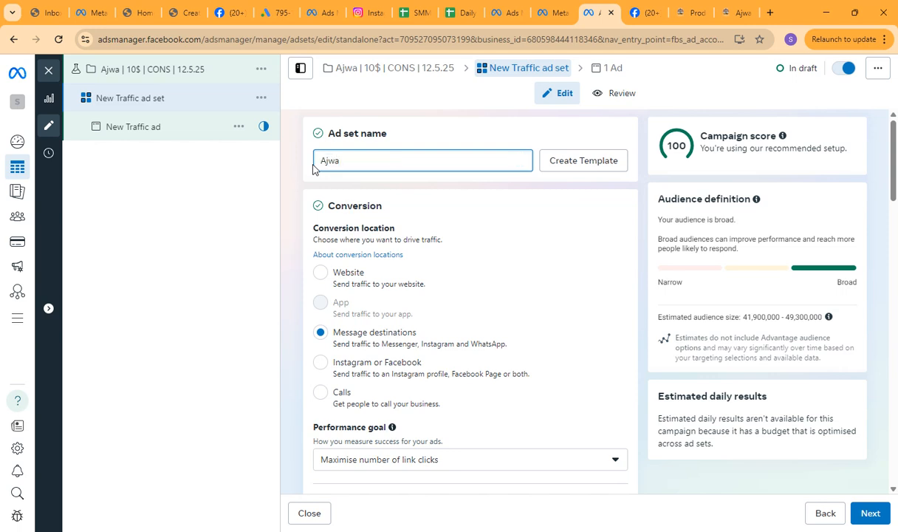
{"action": "type", "text": " | Ad S"}
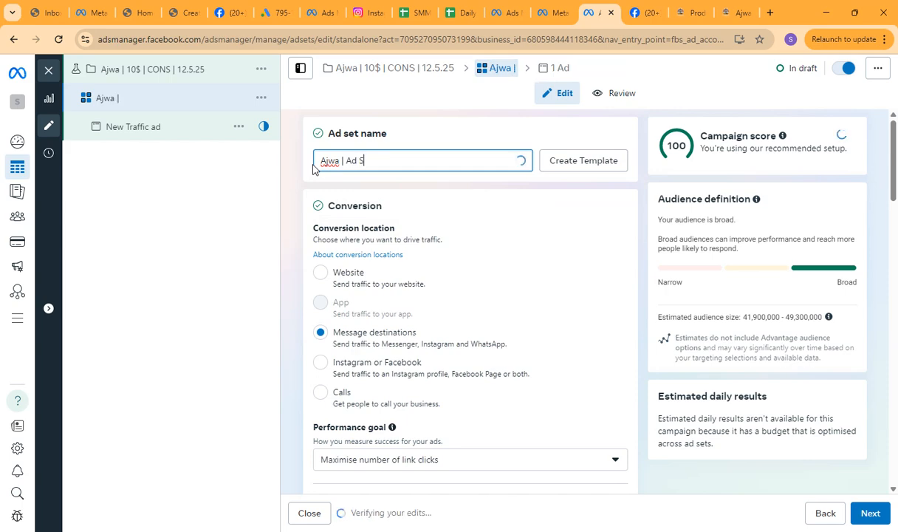
{"action": "type", "text": "et -"}
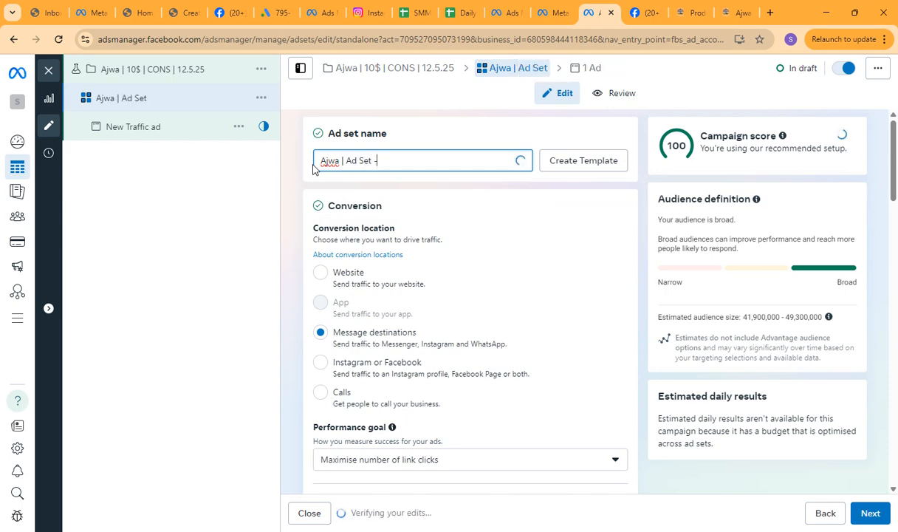
{"action": "type", "text": "1"}
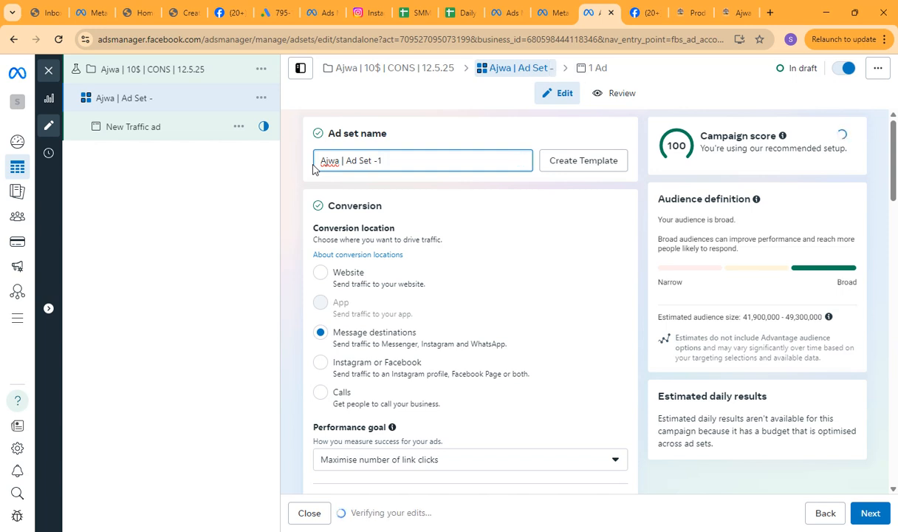
{"action": "type", "text": " |"}
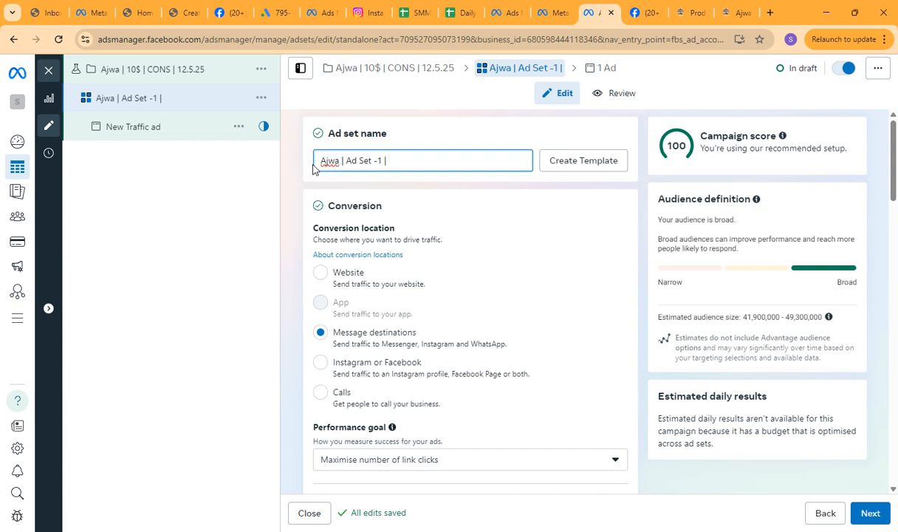
{"action": "key", "text": "BackSpace"}
{"action": "key", "text": "BackSpace"}
{"action": "key", "text": "BackSpace"}
Set the ad set's conversion location to Website and its performance goal to "Maximise number of landing page views".
{"action": "left_click", "coordinate": [321, 276]}
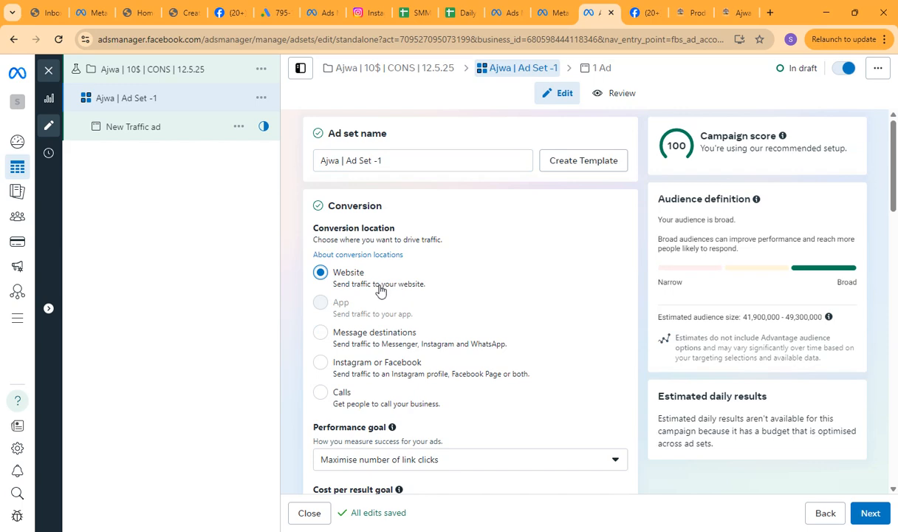
{"action": "scroll", "coordinate": [381, 288], "scroll_direction": "down", "scroll_amount": 2}
{"action": "scroll", "coordinate": [382, 289], "scroll_direction": "down", "scroll_amount": 1}
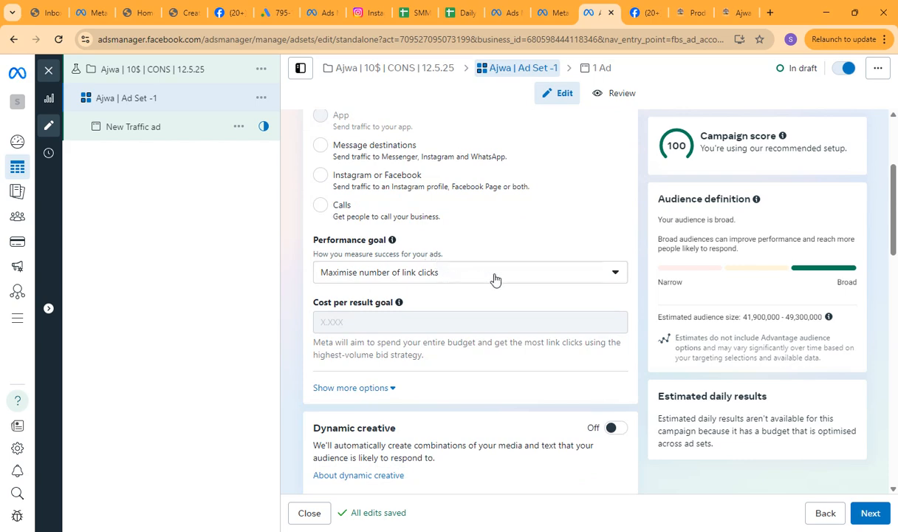
{"action": "left_click", "coordinate": [558, 279]}
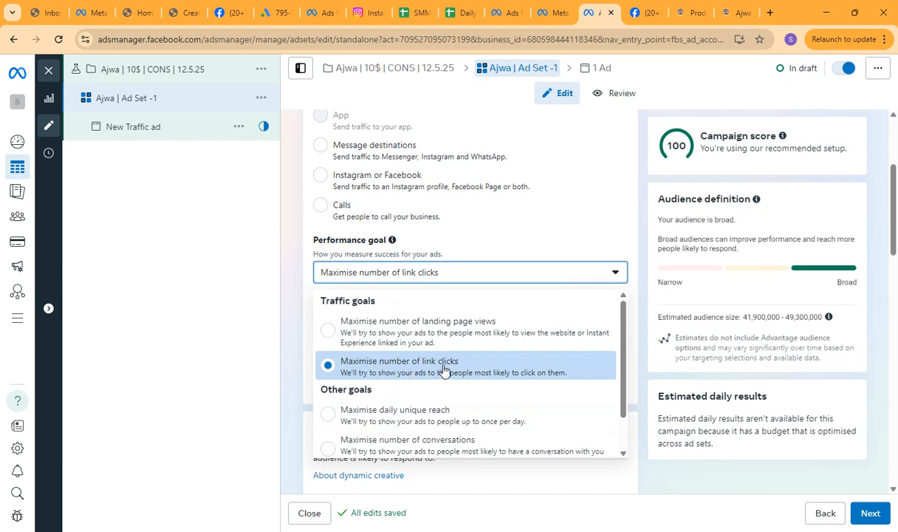
{"action": "scroll", "coordinate": [462, 372], "scroll_direction": "down", "scroll_amount": 1}
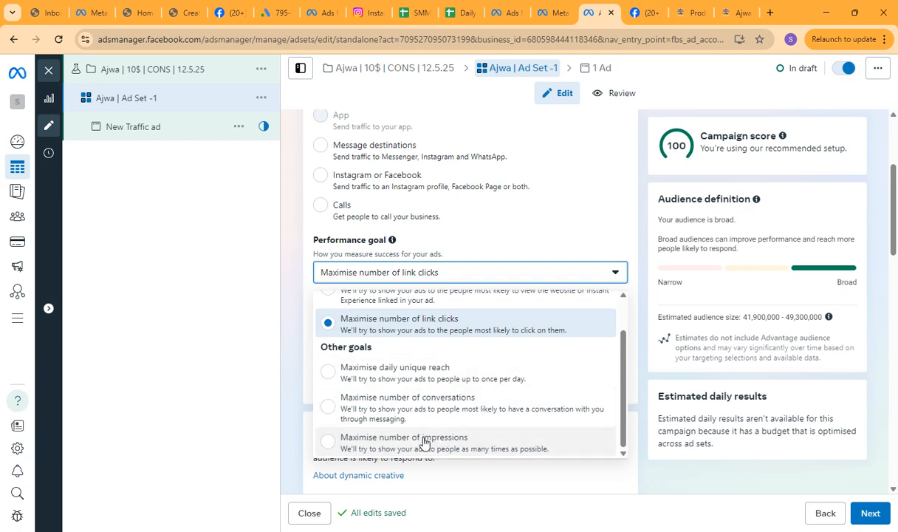
{"action": "scroll", "coordinate": [426, 428], "scroll_direction": "up", "scroll_amount": 1}
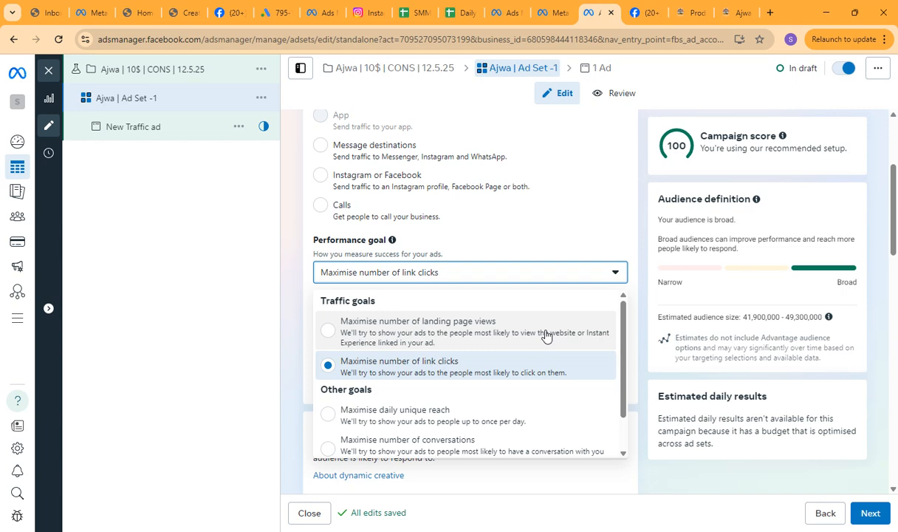
{"action": "left_click", "coordinate": [330, 334]}
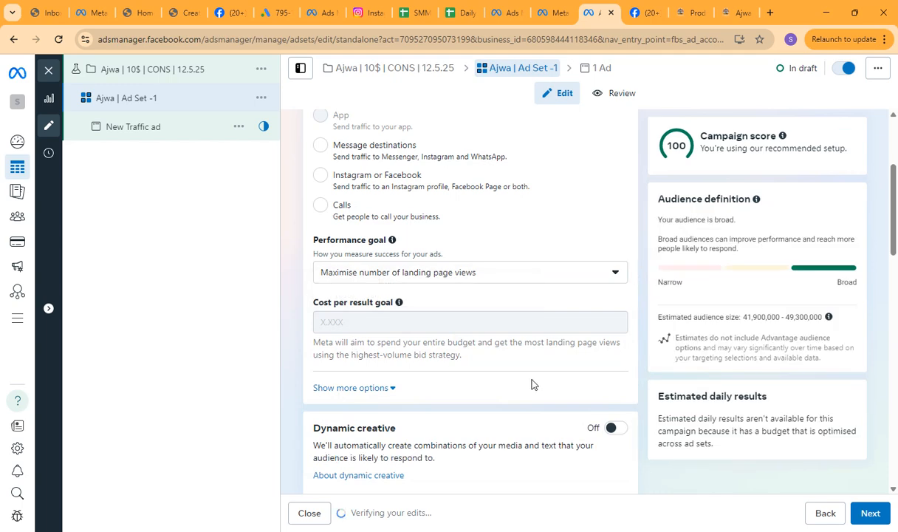
Check the ad set's cost per result goal field, and examine the available bid strategies in the campaign's budget settings, including Bid cap.
{"action": "mouse_move", "coordinate": [411, 327]}
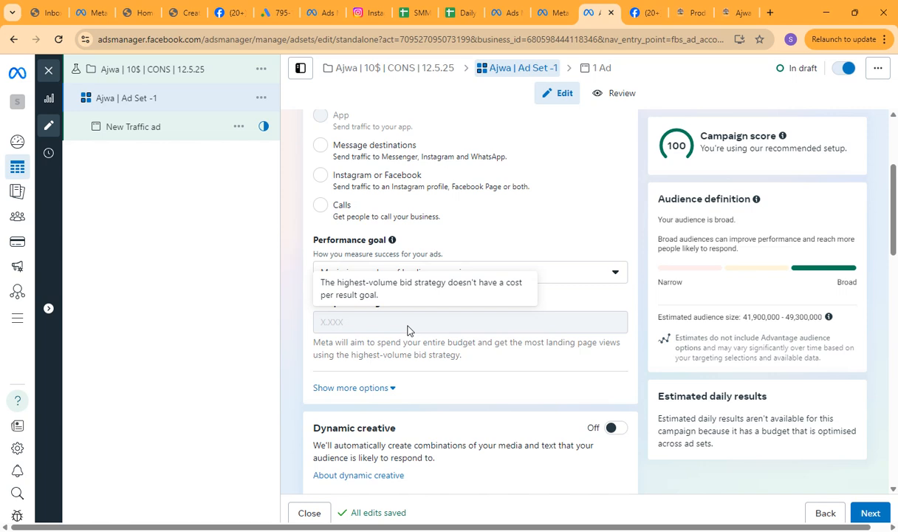
{"action": "left_click", "coordinate": [175, 68]}
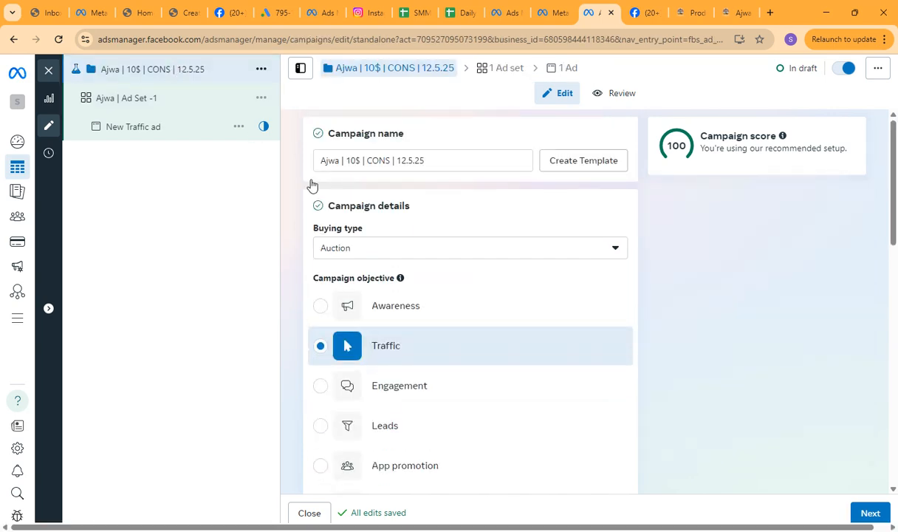
{"action": "scroll", "coordinate": [674, 284], "scroll_direction": "down", "scroll_amount": 5}
{"action": "scroll", "coordinate": [674, 286], "scroll_direction": "down", "scroll_amount": 5}
{"action": "scroll", "coordinate": [674, 287], "scroll_direction": "up", "scroll_amount": 5}
{"action": "scroll", "coordinate": [674, 286], "scroll_direction": "up", "scroll_amount": 5}
{"action": "scroll", "coordinate": [675, 287], "scroll_direction": "down", "scroll_amount": 3}
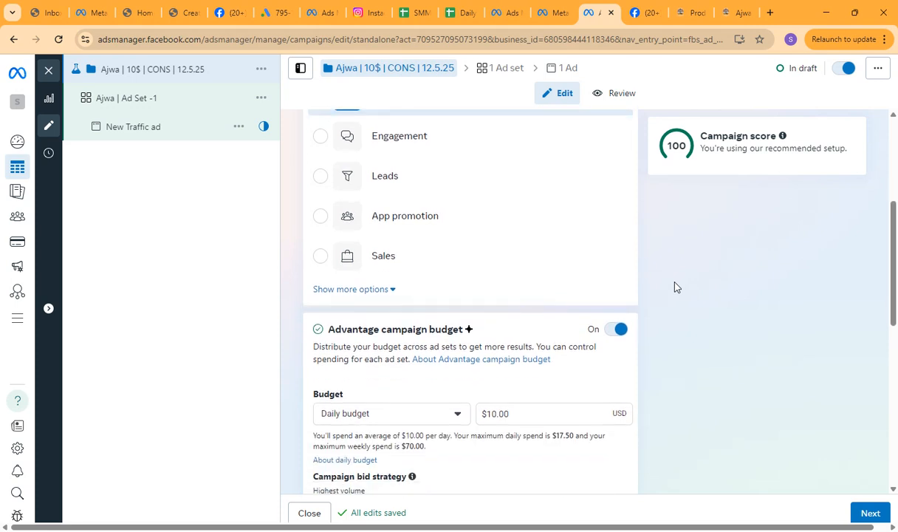
{"action": "scroll", "coordinate": [675, 287], "scroll_direction": "down", "scroll_amount": 1}
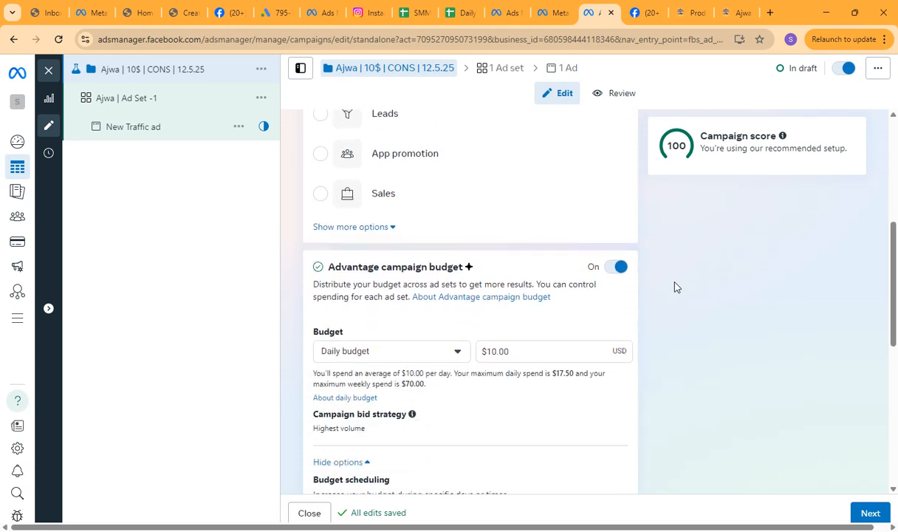
{"action": "scroll", "coordinate": [675, 287], "scroll_direction": "down", "scroll_amount": 1}
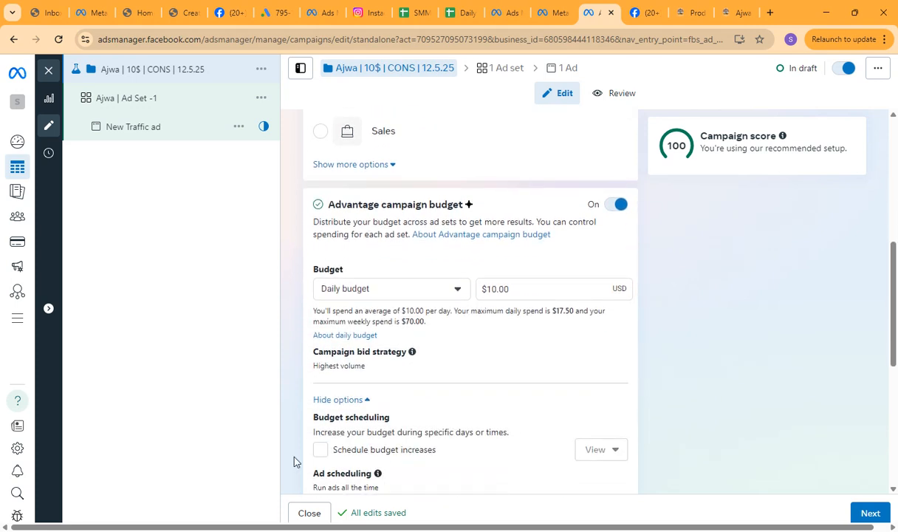
{"action": "left_click", "coordinate": [608, 352]}
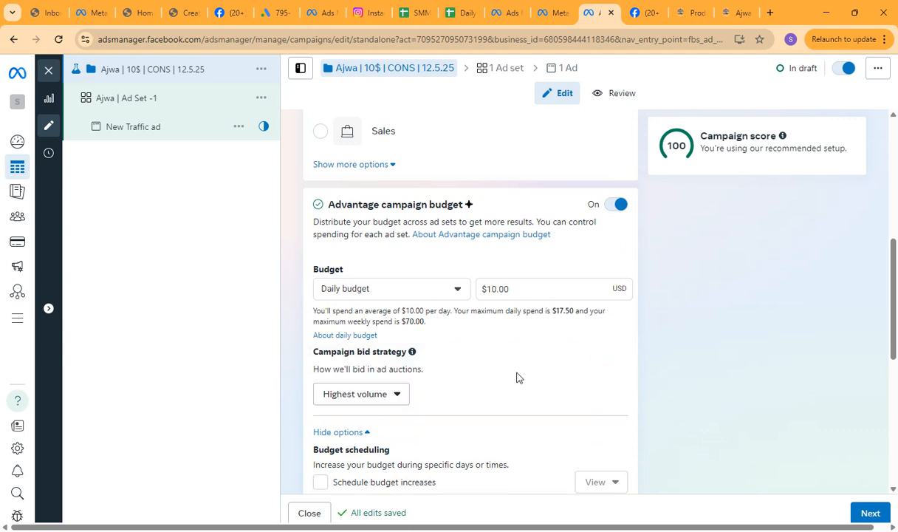
{"action": "left_click", "coordinate": [383, 394]}
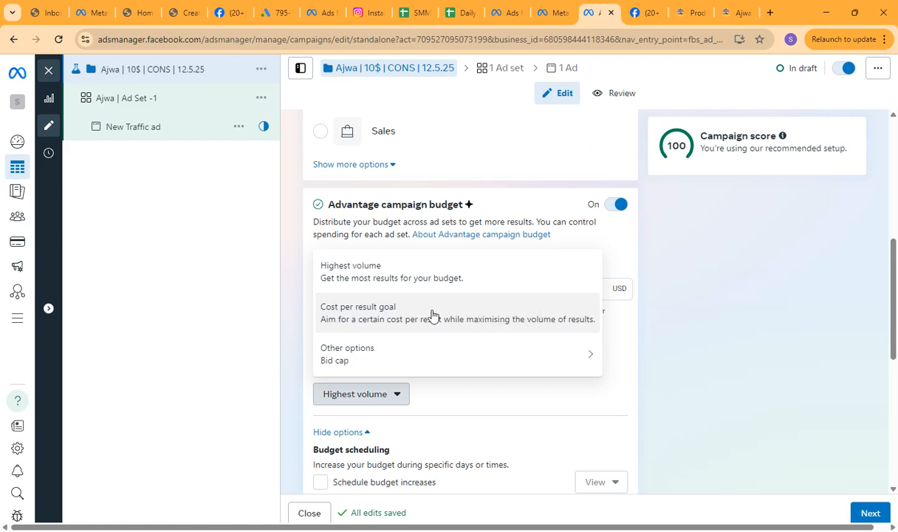
{"action": "mouse_move", "coordinate": [342, 361]}
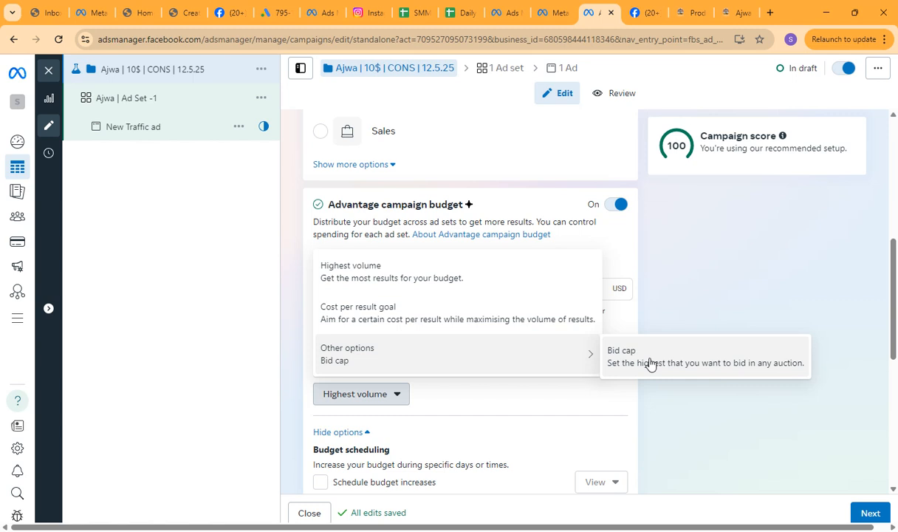
{"action": "left_click", "coordinate": [420, 282]}
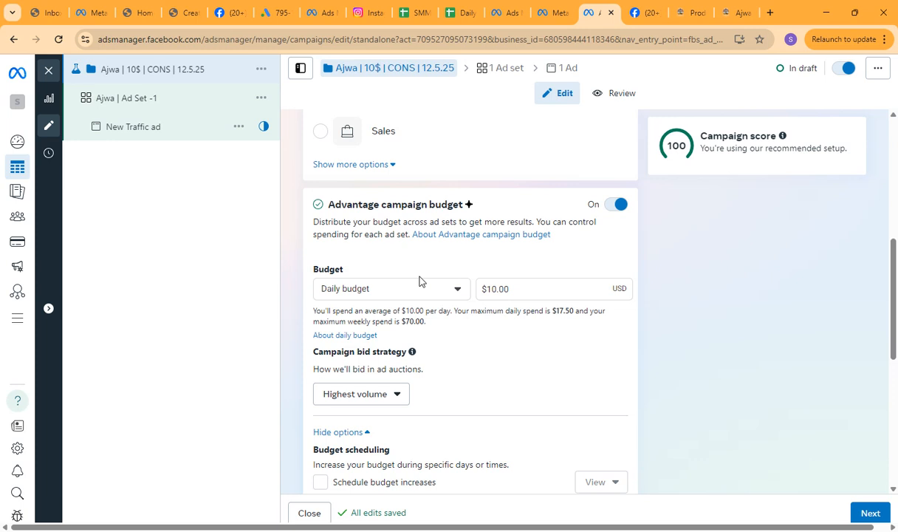
Return to the ad set "Ajwa | Ad Set -1" and expand the extra options below its cost per result goal to examine them.
{"action": "left_click", "coordinate": [175, 104]}
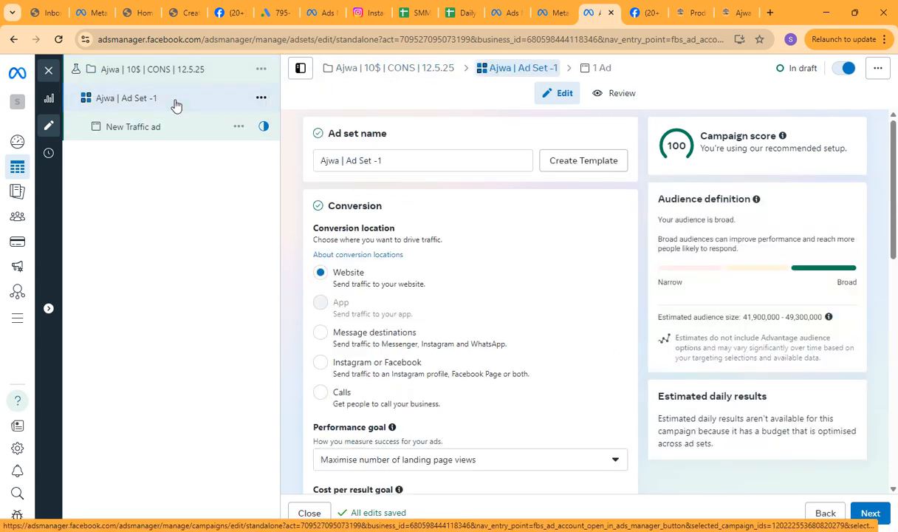
{"action": "scroll", "coordinate": [520, 244], "scroll_direction": "down", "scroll_amount": 3}
{"action": "scroll", "coordinate": [521, 244], "scroll_direction": "down", "scroll_amount": 7}
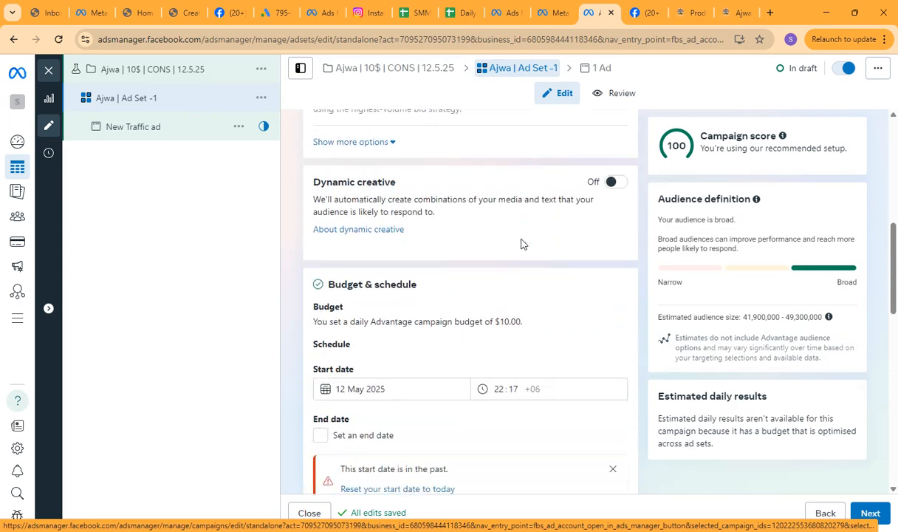
{"action": "scroll", "coordinate": [521, 244], "scroll_direction": "up", "scroll_amount": 2}
{"action": "scroll", "coordinate": [521, 244], "scroll_direction": "up", "scroll_amount": 5}
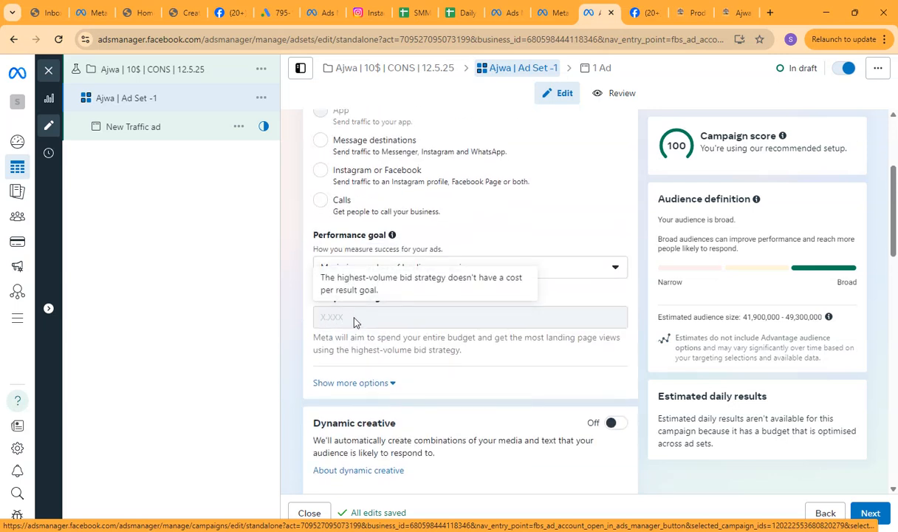
{"action": "scroll", "coordinate": [398, 325], "scroll_direction": "down", "scroll_amount": 2}
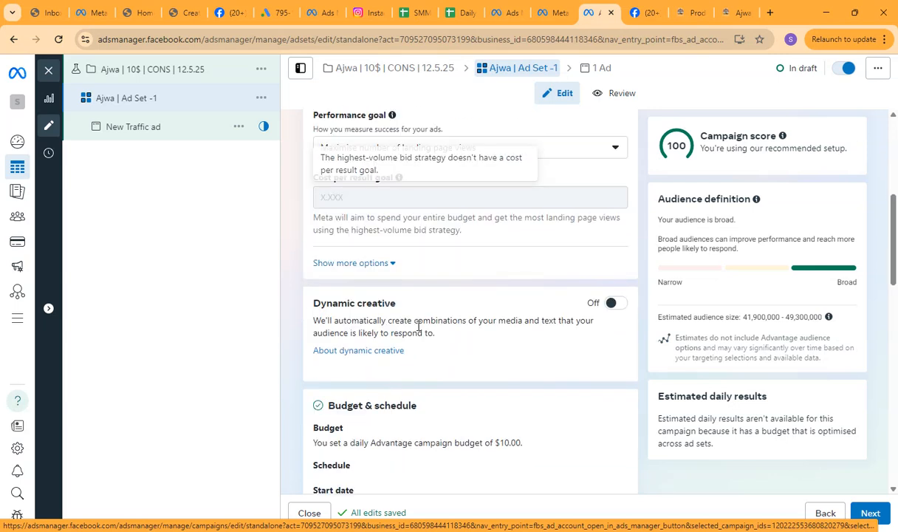
{"action": "left_click", "coordinate": [387, 264]}
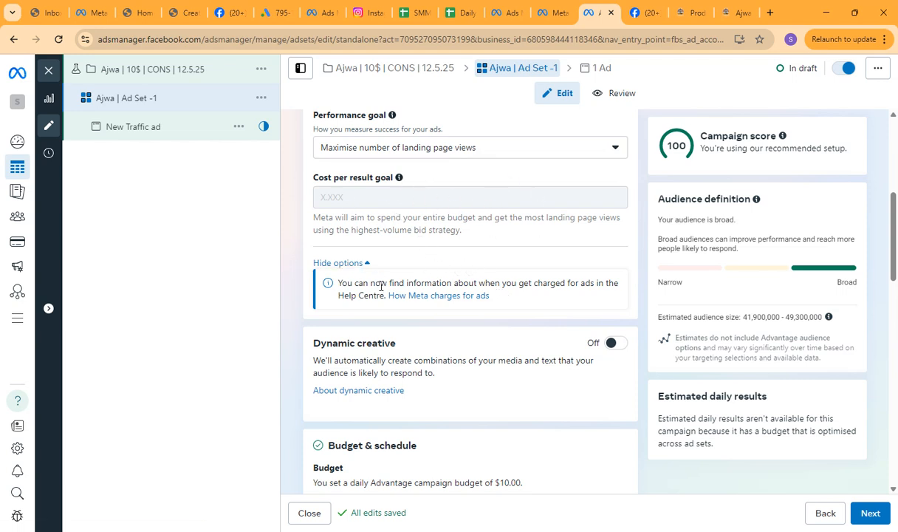
{"action": "scroll", "coordinate": [410, 269], "scroll_direction": "up", "scroll_amount": 2}
{"action": "scroll", "coordinate": [521, 336], "scroll_direction": "down", "scroll_amount": 2}
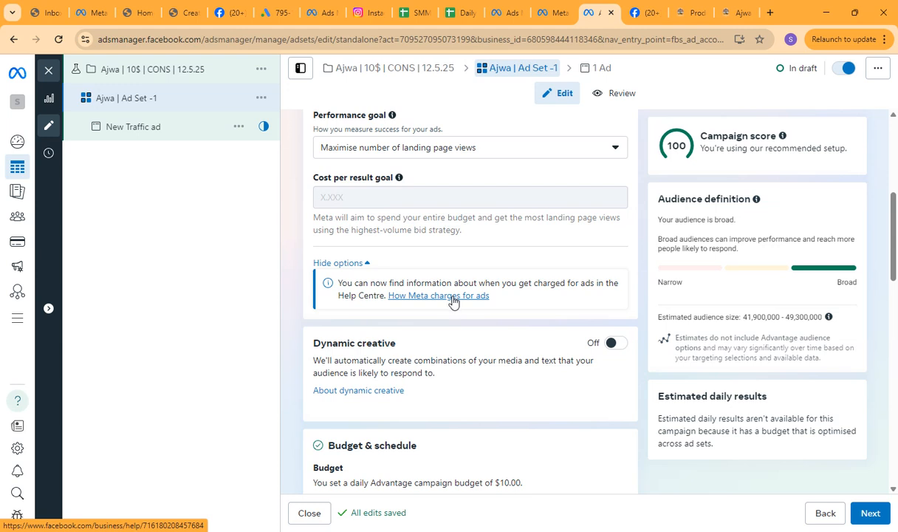
Turn on dynamic creative for the ad set, reading through and accepting its explanatory notice.
{"action": "scroll", "coordinate": [453, 301], "scroll_direction": "down", "scroll_amount": 2}
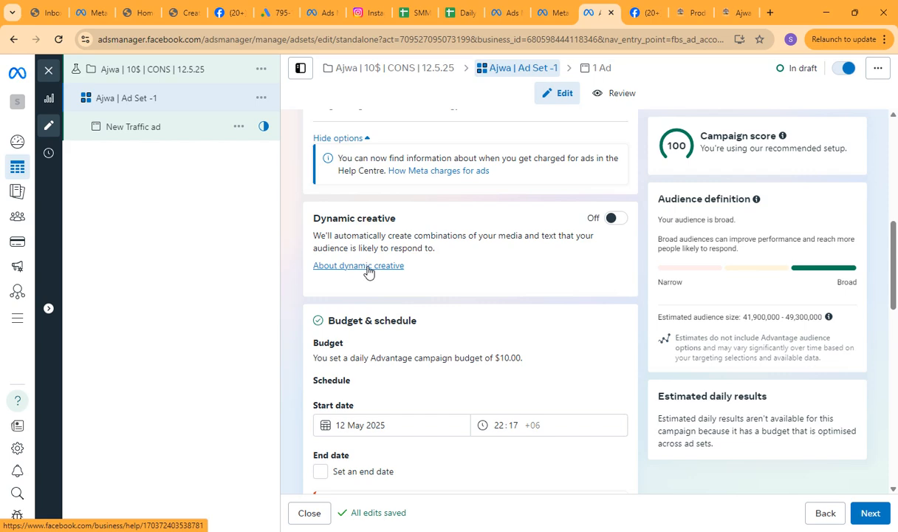
{"action": "left_click", "coordinate": [614, 220]}
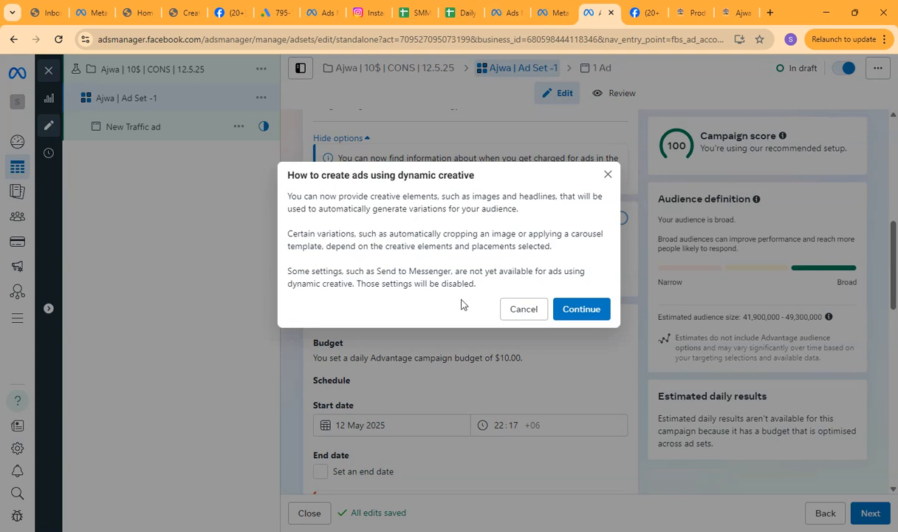
{"action": "left_click_drag", "start_coordinate": [480, 288], "coordinate": [275, 194]}
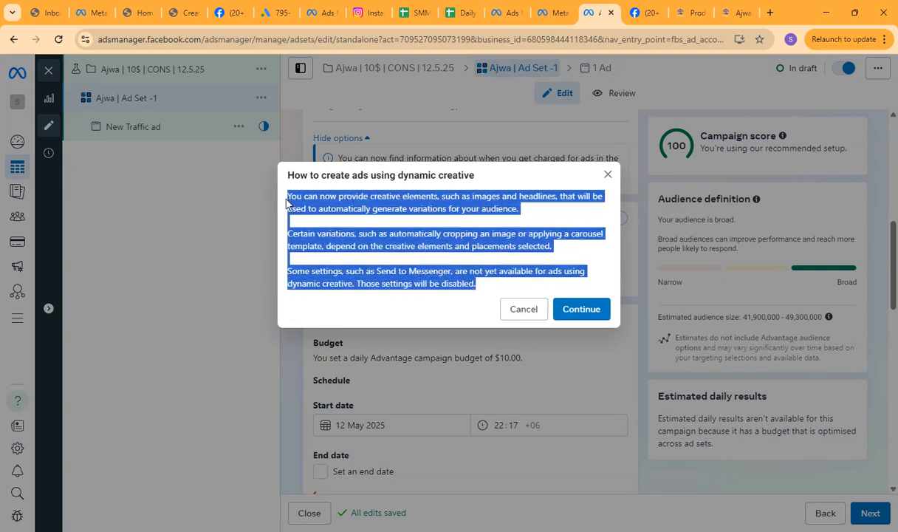
{"action": "left_click", "coordinate": [396, 198]}
{"action": "double_click", "coordinate": [534, 197]}
{"action": "left_click", "coordinate": [489, 232]}
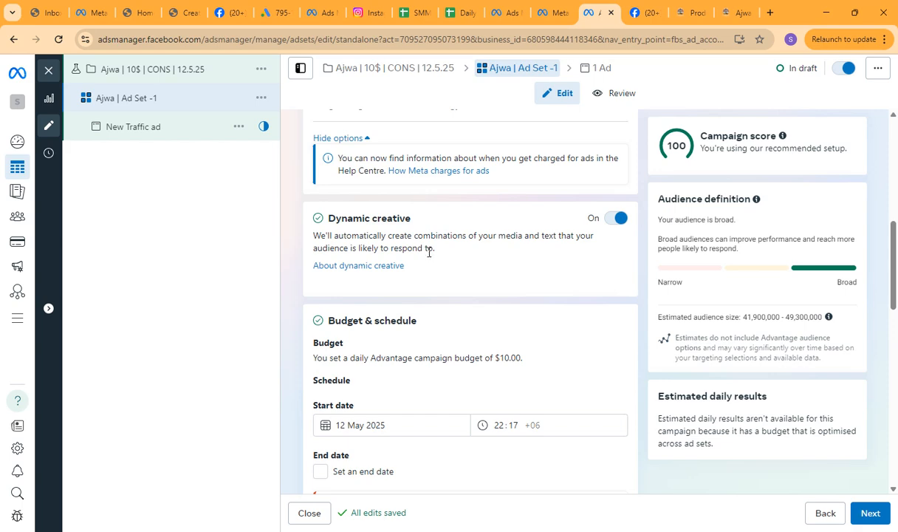
Look over the budget, schedule and audience sections, and turn the ad set's dynamic creative back off.
{"action": "scroll", "coordinate": [431, 259], "scroll_direction": "down", "scroll_amount": 5}
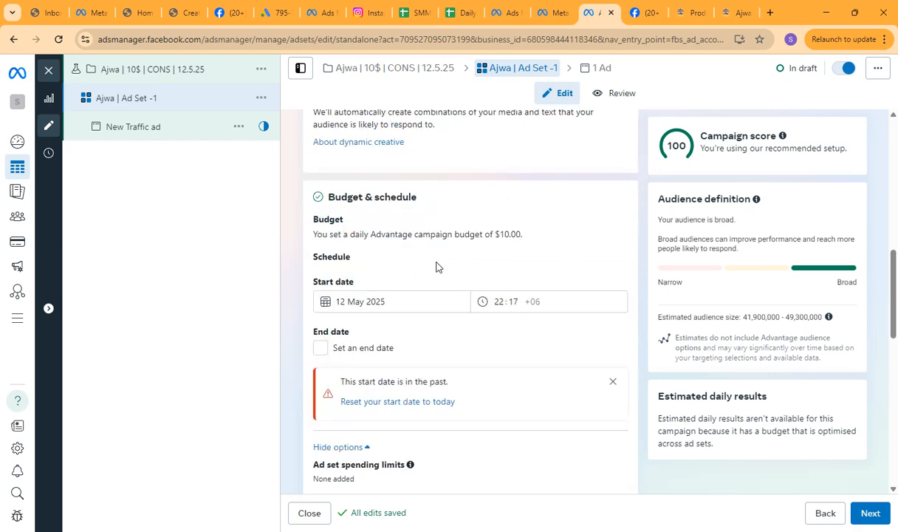
{"action": "scroll", "coordinate": [436, 268], "scroll_direction": "down", "scroll_amount": 2}
{"action": "scroll", "coordinate": [437, 266], "scroll_direction": "up", "scroll_amount": 5}
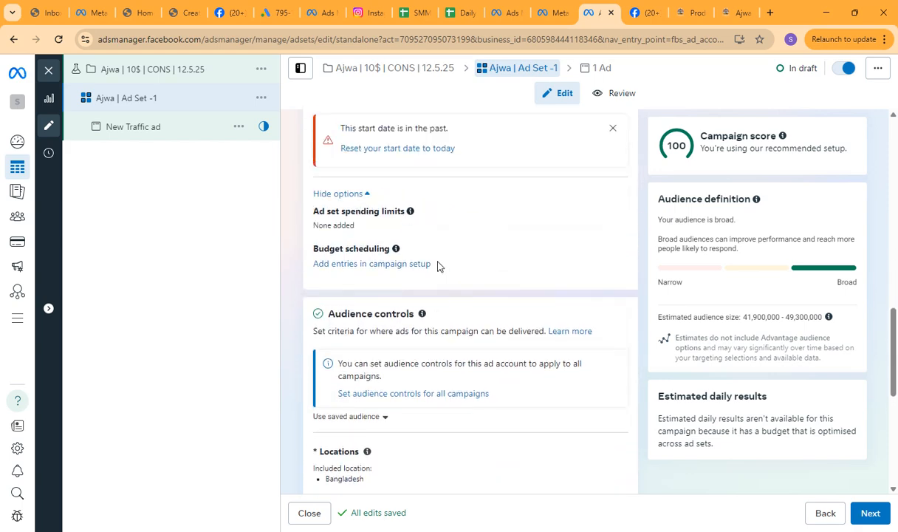
{"action": "scroll", "coordinate": [437, 265], "scroll_direction": "up", "scroll_amount": 2}
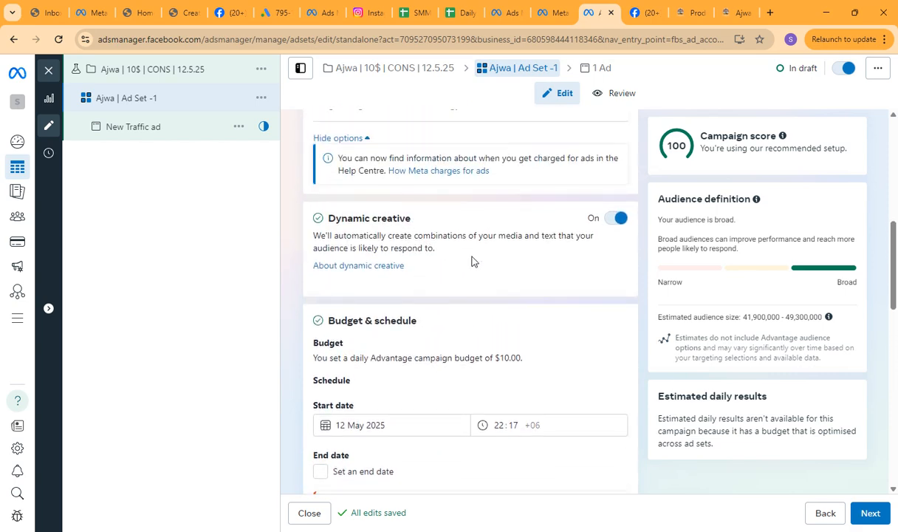
{"action": "left_click", "coordinate": [614, 218]}
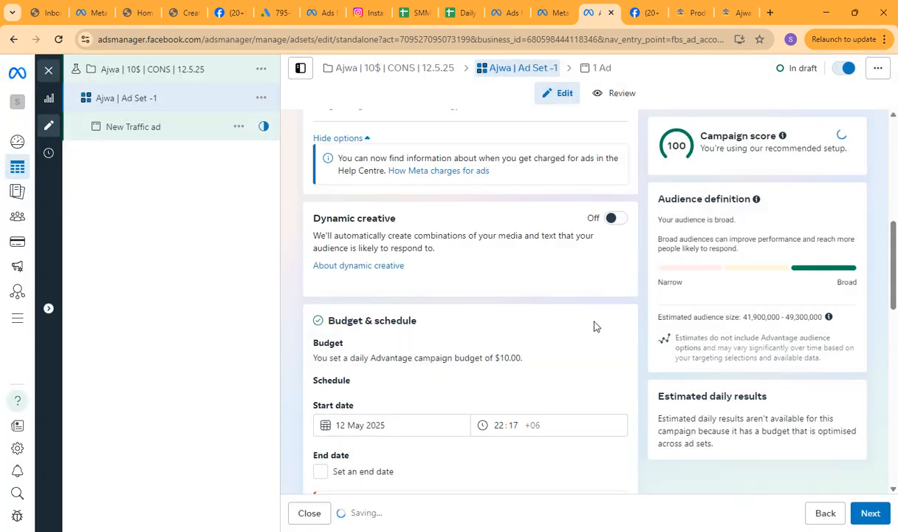
Rename the campaign as "Ajwa | 10$ | CONS | 14.5.25" and look over its remaining settings.
{"action": "scroll", "coordinate": [587, 221], "scroll_direction": "down", "scroll_amount": 1}
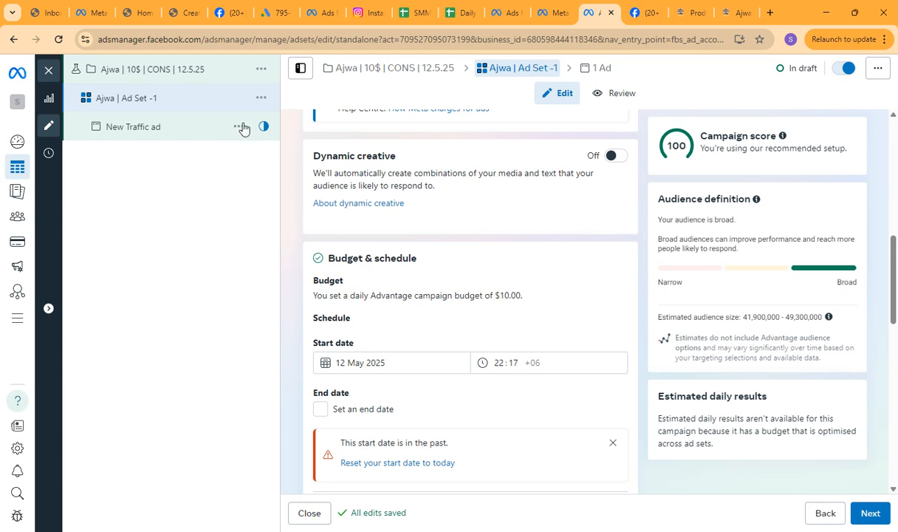
{"action": "left_click", "coordinate": [192, 78]}
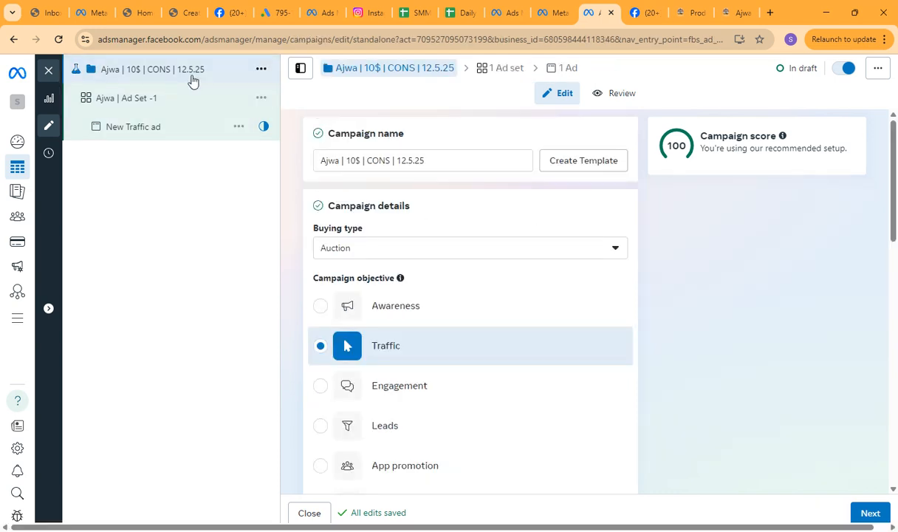
{"action": "left_click", "coordinate": [406, 161]}
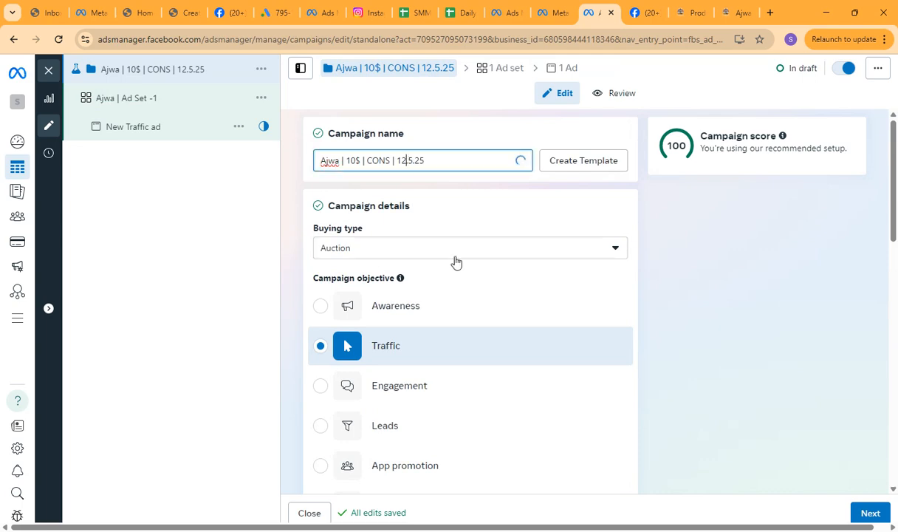
{"action": "key", "text": "BackSpace"}
{"action": "type", "text": "4"}
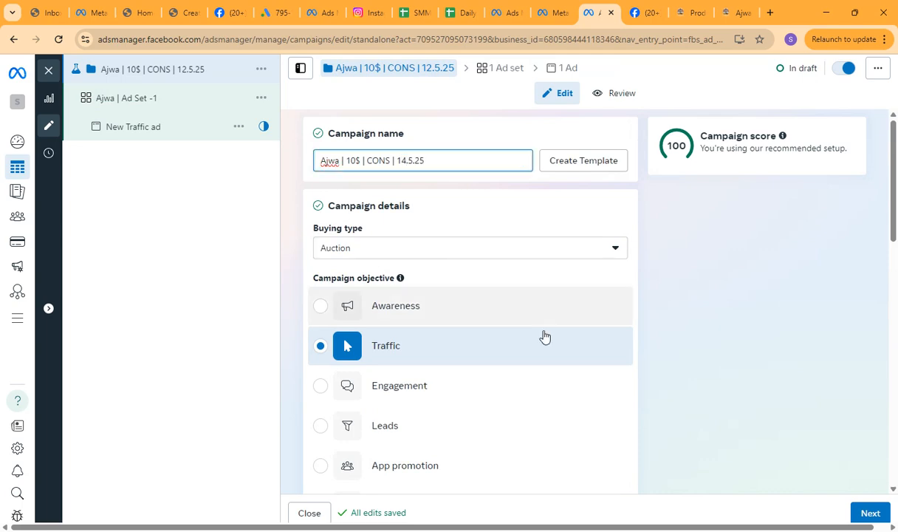
{"action": "scroll", "coordinate": [720, 319], "scroll_direction": "down", "scroll_amount": 5}
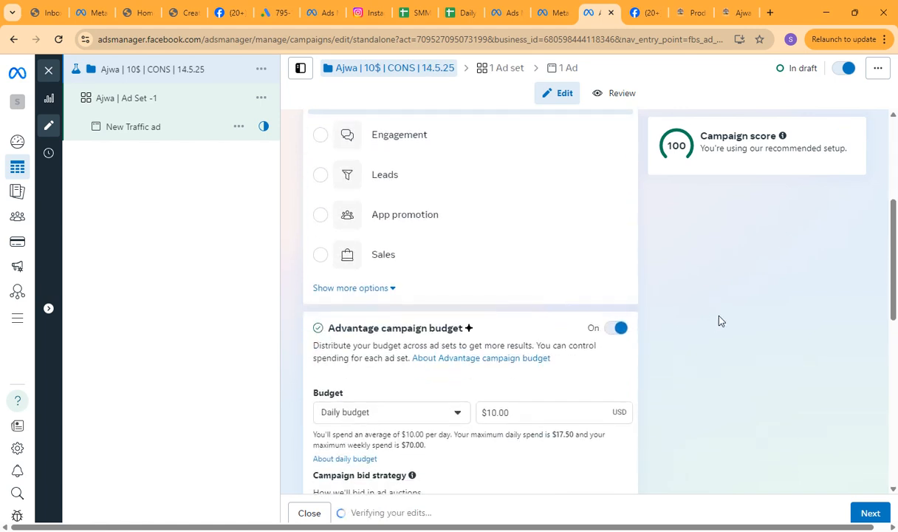
{"action": "scroll", "coordinate": [720, 320], "scroll_direction": "down", "scroll_amount": 4}
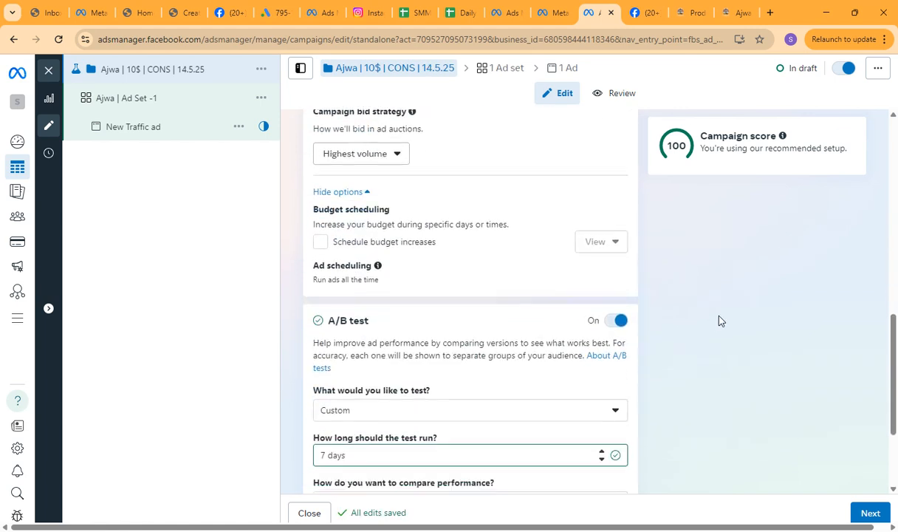
{"action": "scroll", "coordinate": [721, 320], "scroll_direction": "down", "scroll_amount": 2}
Return to the ad set "Ajwa | Ad Set -1" and set its start date to 14 May 2025.
{"action": "left_click", "coordinate": [144, 98]}
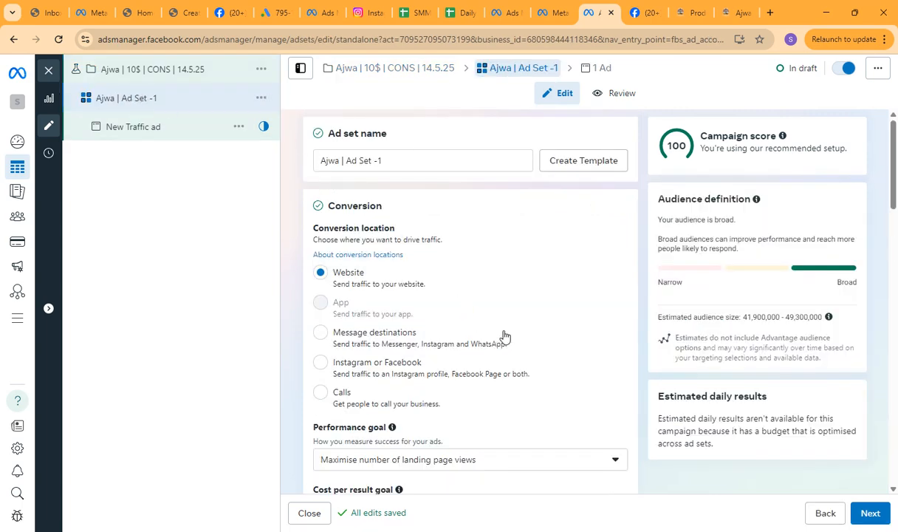
{"action": "scroll", "coordinate": [504, 336], "scroll_direction": "down", "scroll_amount": 2}
{"action": "scroll", "coordinate": [504, 336], "scroll_direction": "down", "scroll_amount": 6}
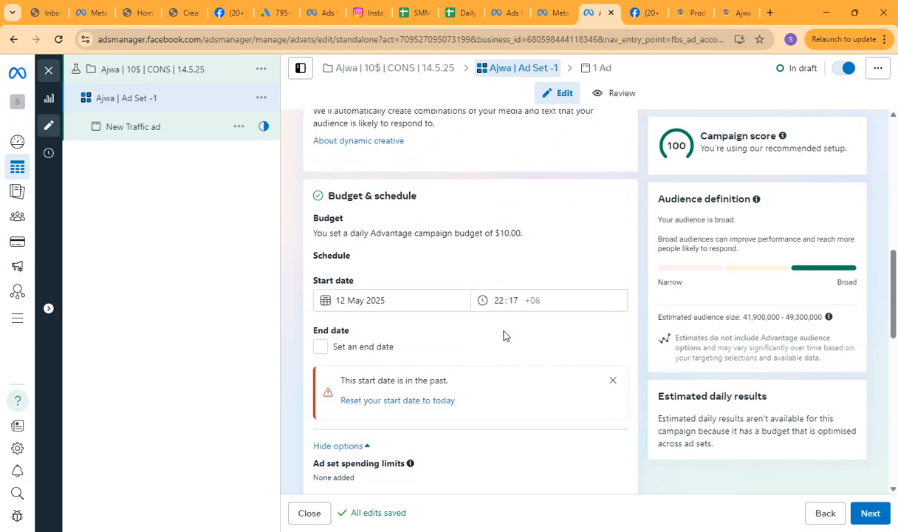
{"action": "left_click", "coordinate": [387, 239]}
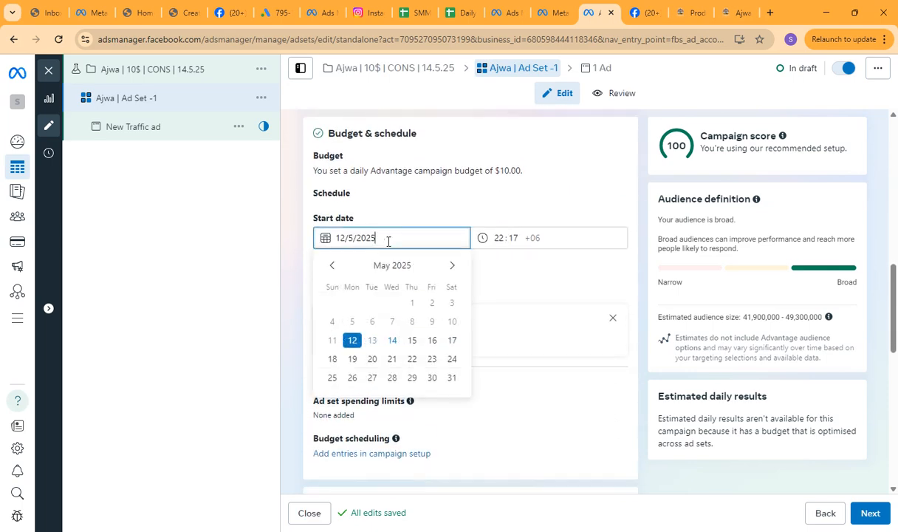
{"action": "left_click", "coordinate": [389, 339]}
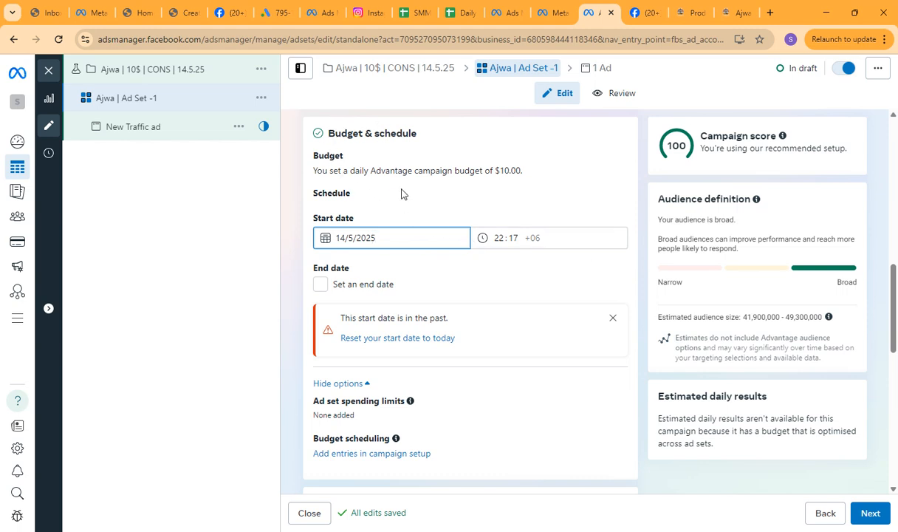
{"action": "scroll", "coordinate": [403, 303], "scroll_direction": "up", "scroll_amount": 3}
{"action": "scroll", "coordinate": [410, 297], "scroll_direction": "down", "scroll_amount": 3}
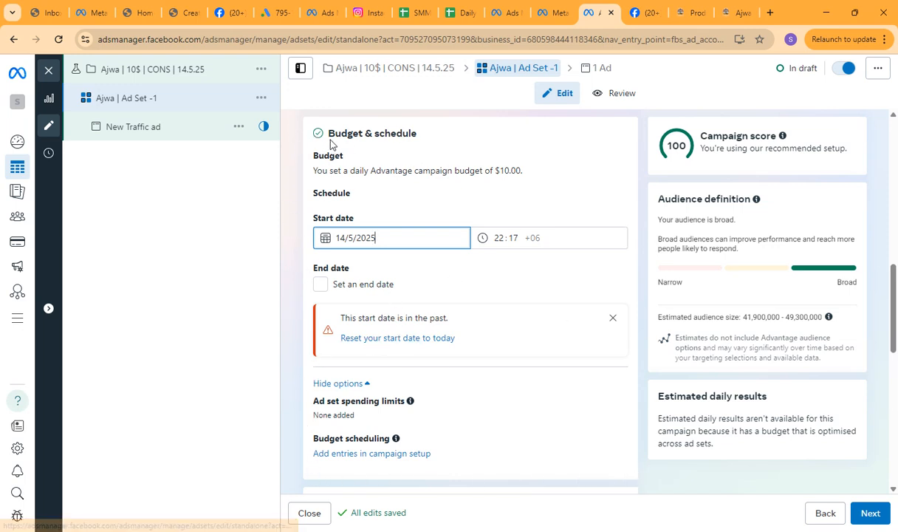
Examine the statement about the daily Advantage campaign budget in the ad set's budget and schedule settings.
{"action": "left_click_drag", "start_coordinate": [323, 171], "coordinate": [548, 174]}
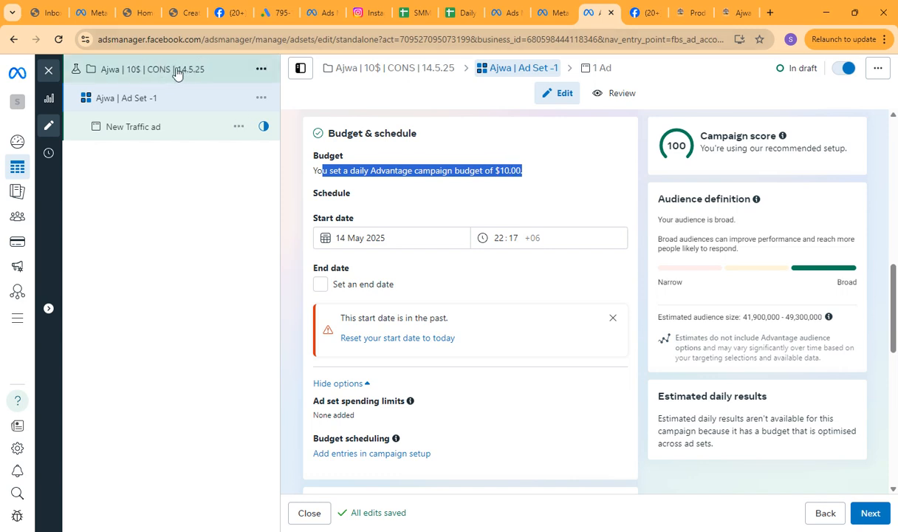
{"action": "left_click", "coordinate": [403, 169]}
{"action": "triple_click", "coordinate": [403, 170]}
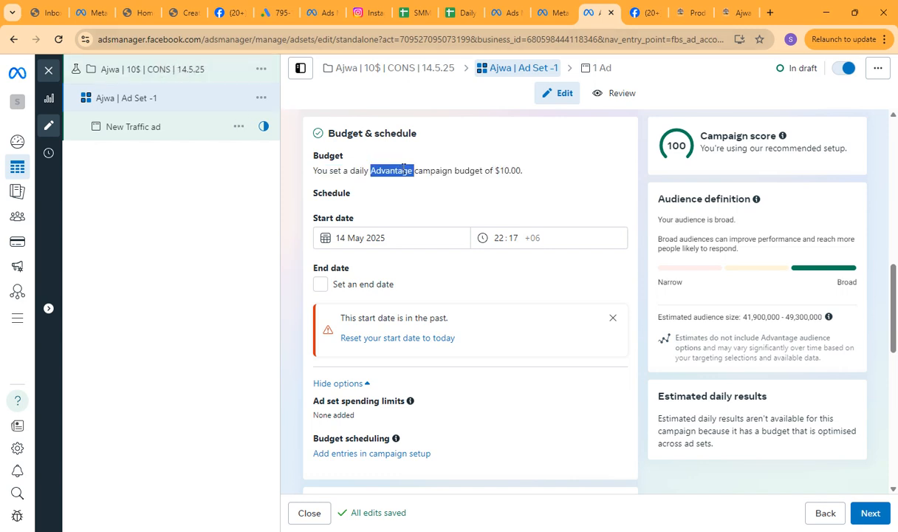
{"action": "left_click", "coordinate": [405, 170]}
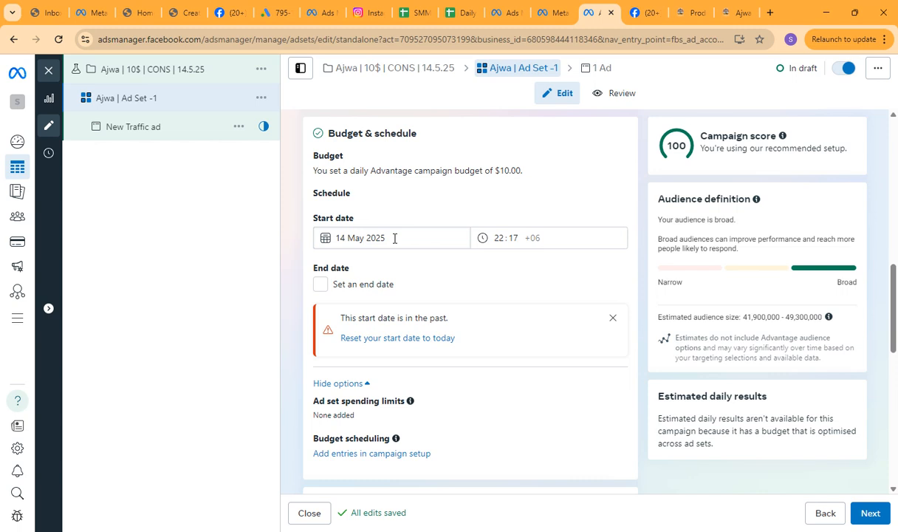
Check the ad set's start date and set its start time to 23:30.
{"action": "left_click", "coordinate": [341, 238]}
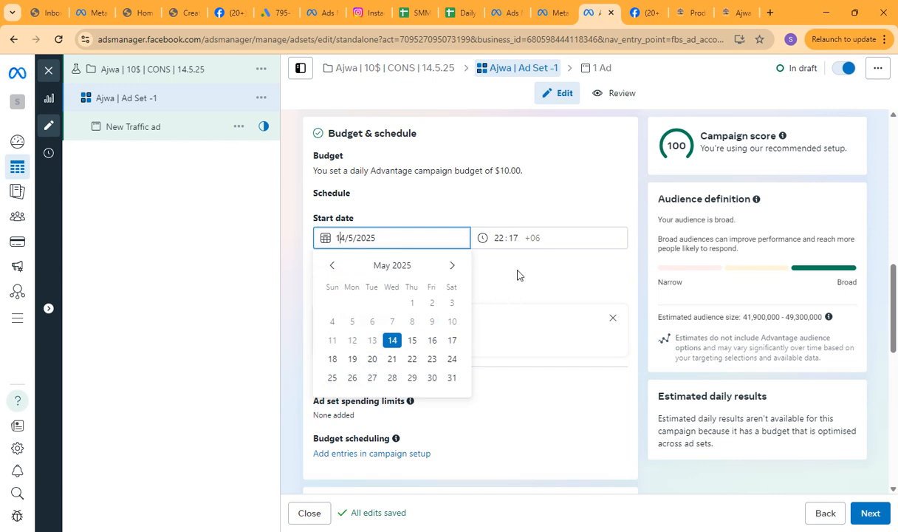
{"action": "left_click", "coordinate": [493, 263]}
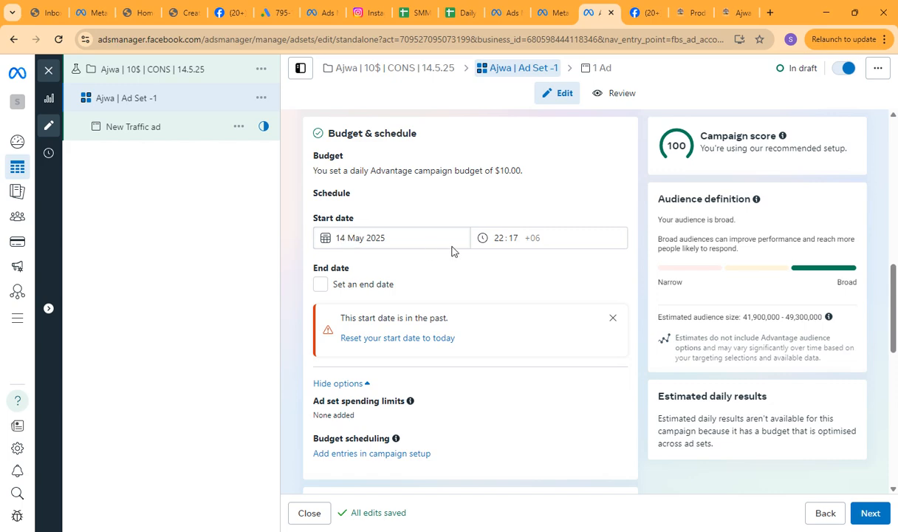
{"action": "left_click", "coordinate": [513, 238]}
{"action": "left_click", "coordinate": [497, 238]}
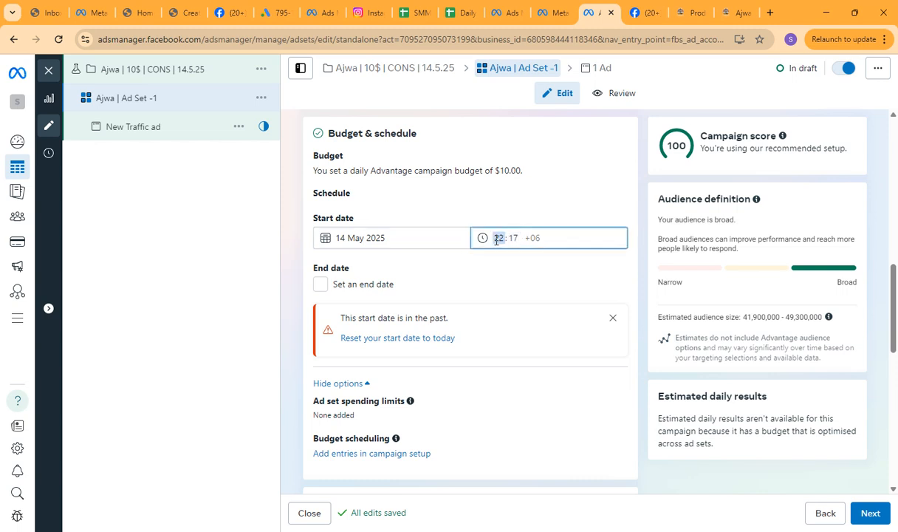
{"action": "left_click", "coordinate": [513, 238]}
{"action": "type", "text": "30"}
{"action": "left_click", "coordinate": [528, 255]}
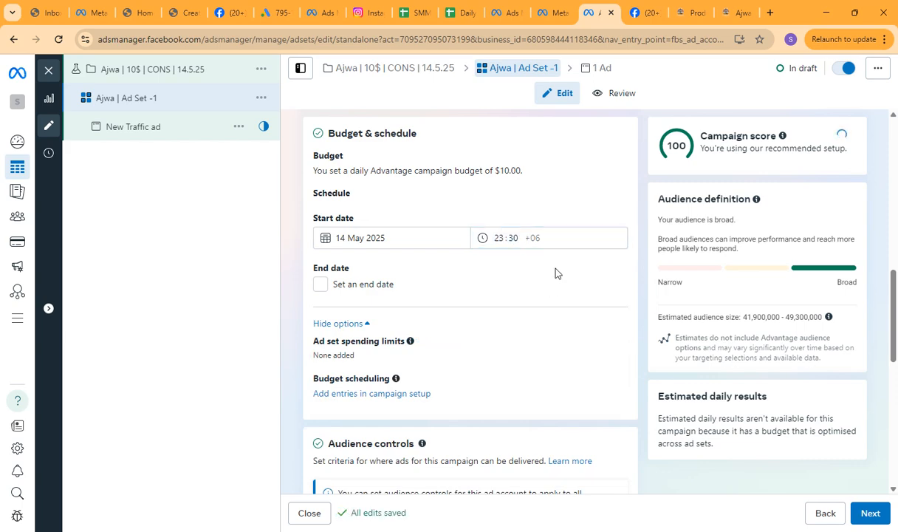
{"action": "left_click", "coordinate": [532, 238]}
{"action": "left_click", "coordinate": [544, 262]}
Give the ad set an end date of 30 May 2025 at 11:00.
{"action": "scroll", "coordinate": [505, 237], "scroll_direction": "down", "scroll_amount": 1}
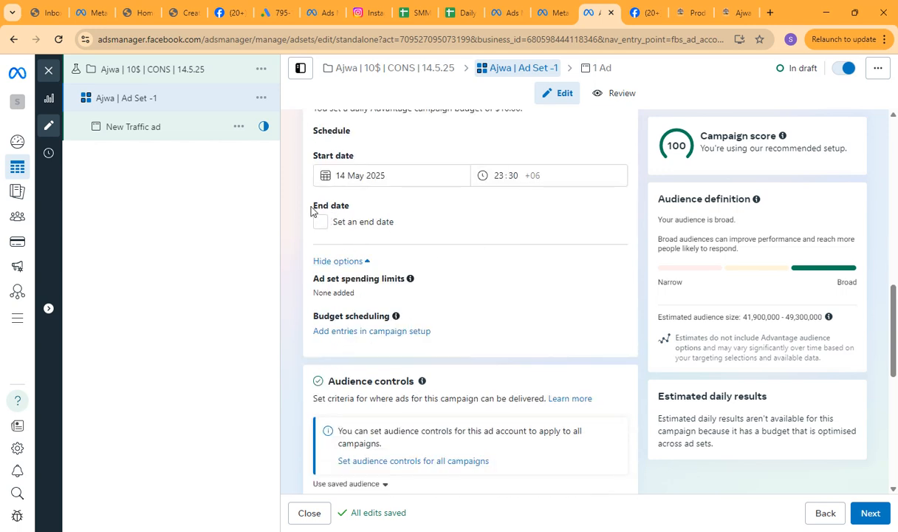
{"action": "left_click", "coordinate": [319, 223]}
{"action": "left_click", "coordinate": [357, 249]}
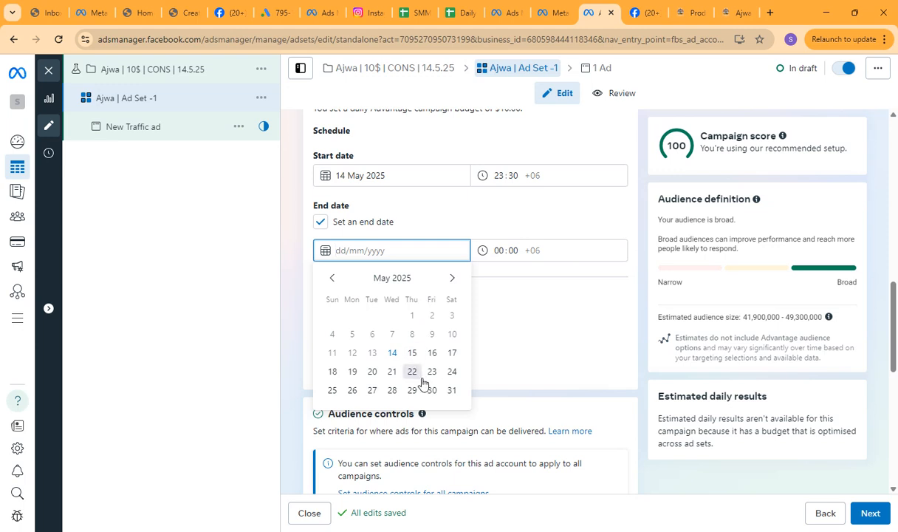
{"action": "left_click", "coordinate": [432, 391]}
{"action": "left_click", "coordinate": [501, 251]}
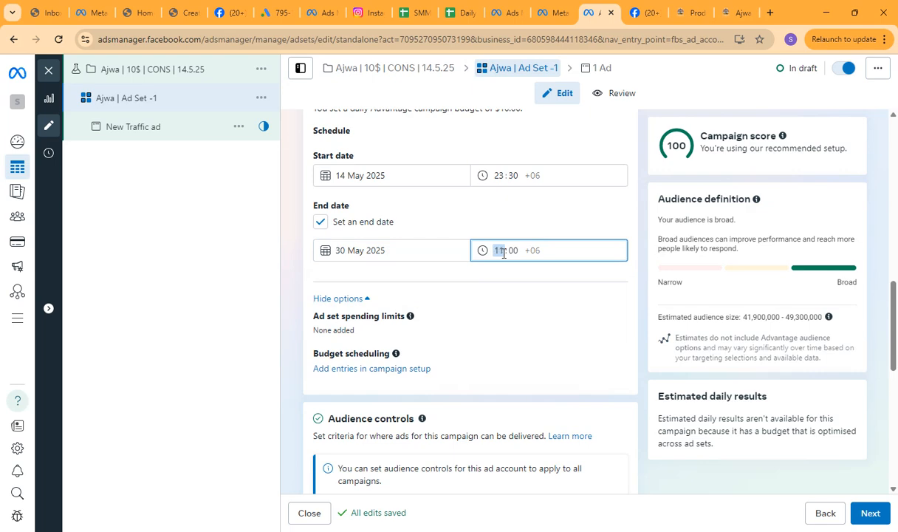
{"action": "left_click", "coordinate": [511, 227]}
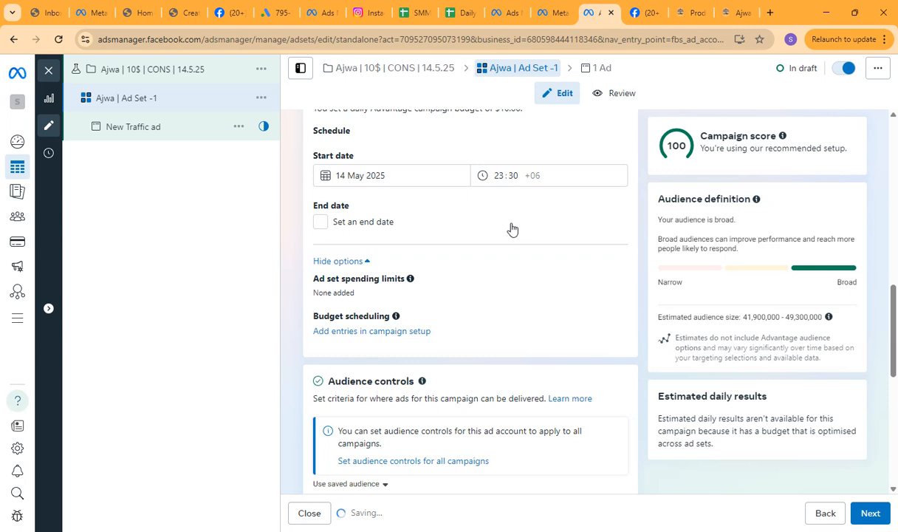
{"action": "left_click", "coordinate": [511, 226]}
{"action": "left_click", "coordinate": [418, 252]}
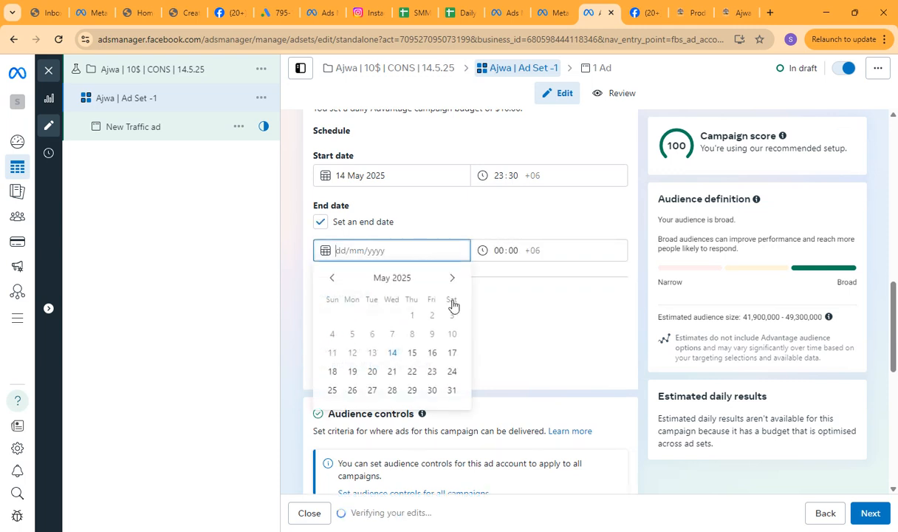
{"action": "left_click", "coordinate": [433, 390]}
{"action": "left_click", "coordinate": [498, 251]}
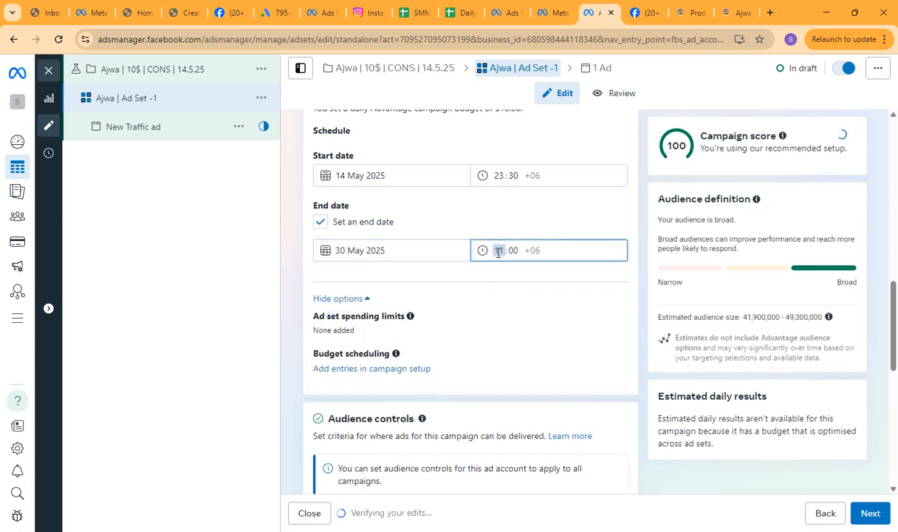
{"action": "left_click", "coordinate": [572, 284]}
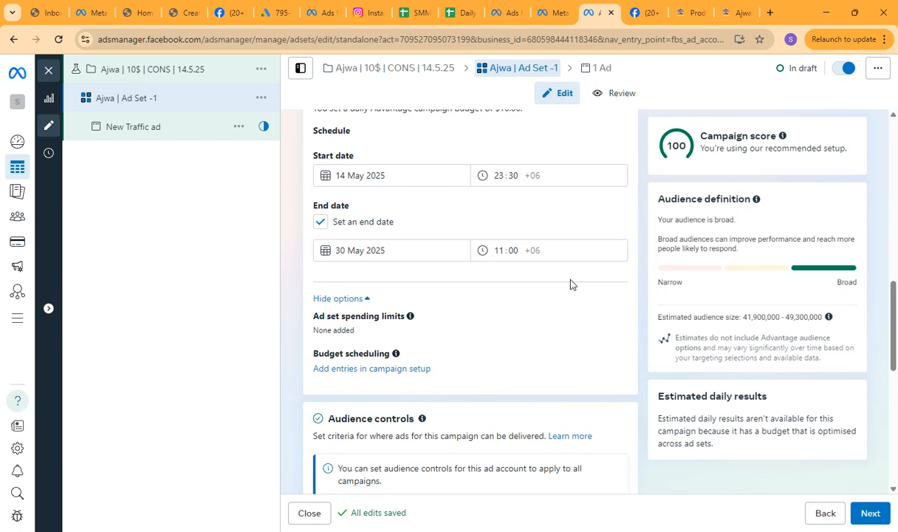
Remove the end date from the ad set's schedule.
{"action": "left_click", "coordinate": [322, 223]}
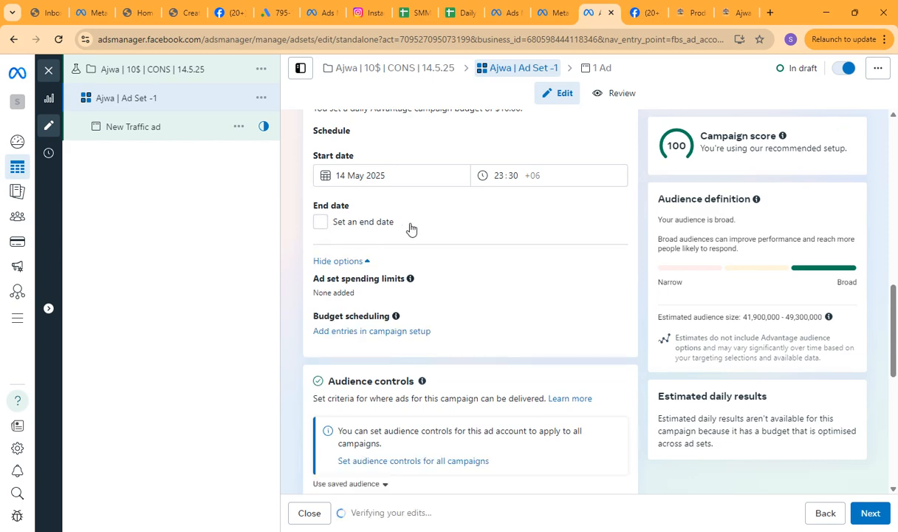
{"action": "scroll", "coordinate": [471, 243], "scroll_direction": "down", "scroll_amount": 1}
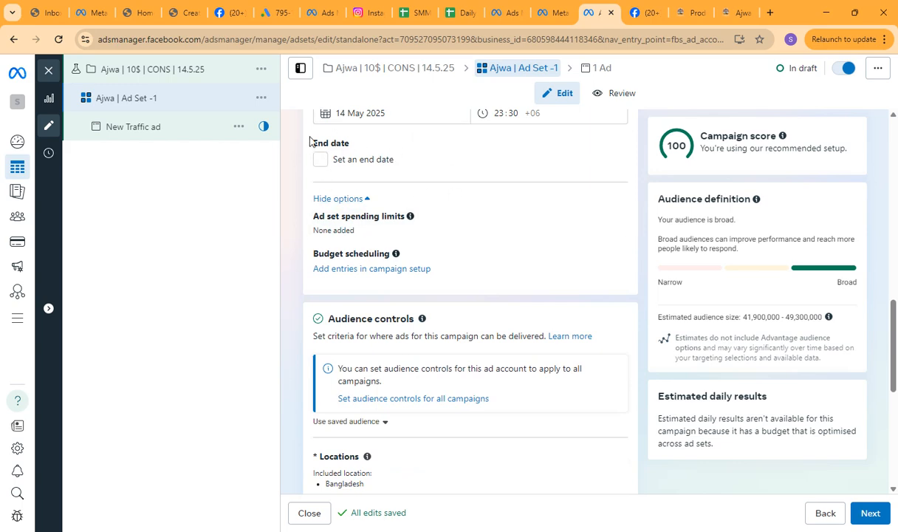
Review the ad set's settings from its name down to the placements, returning to the budget and schedule section.
{"action": "scroll", "coordinate": [402, 222], "scroll_direction": "up", "scroll_amount": 1}
{"action": "scroll", "coordinate": [434, 268], "scroll_direction": "up", "scroll_amount": 10}
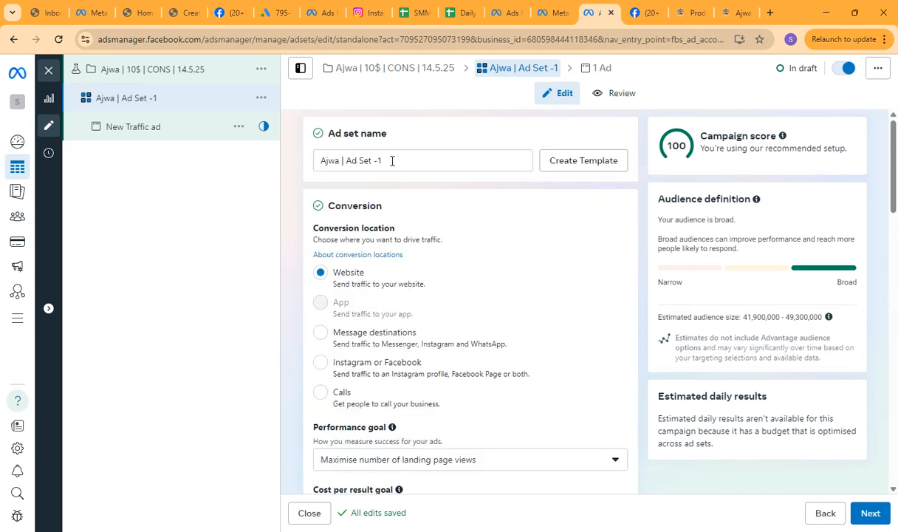
{"action": "scroll", "coordinate": [455, 313], "scroll_direction": "down", "scroll_amount": 3}
{"action": "scroll", "coordinate": [457, 314], "scroll_direction": "down", "scroll_amount": 7}
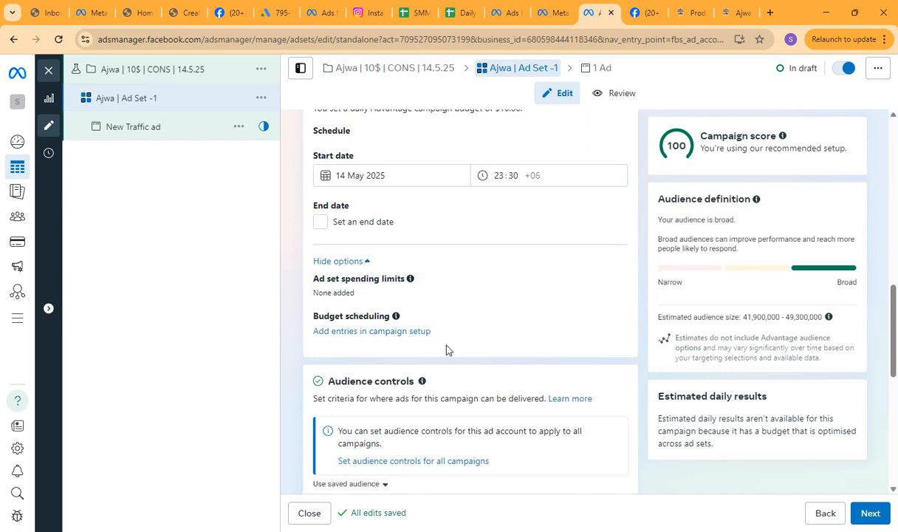
{"action": "scroll", "coordinate": [447, 349], "scroll_direction": "down", "scroll_amount": 3}
{"action": "scroll", "coordinate": [452, 356], "scroll_direction": "down", "scroll_amount": 4}
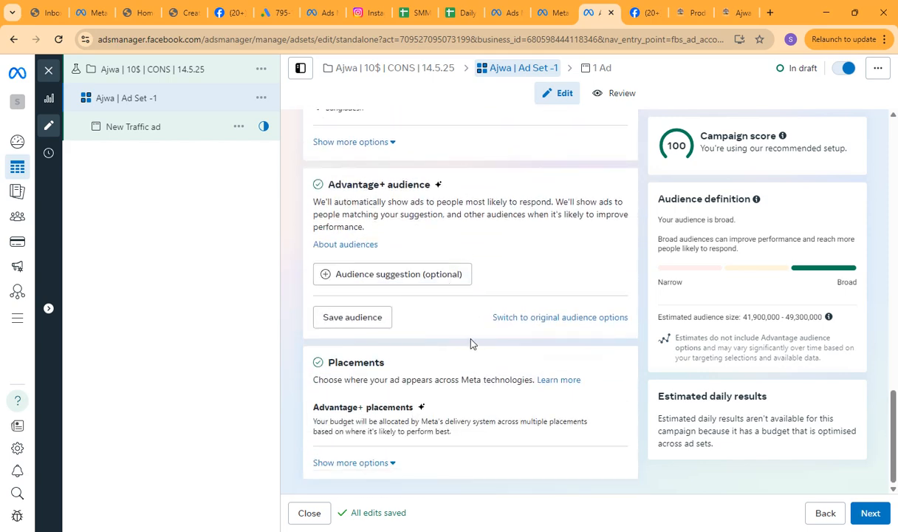
{"action": "scroll", "coordinate": [470, 343], "scroll_direction": "up", "scroll_amount": 3}
{"action": "scroll", "coordinate": [467, 354], "scroll_direction": "up", "scroll_amount": 2}
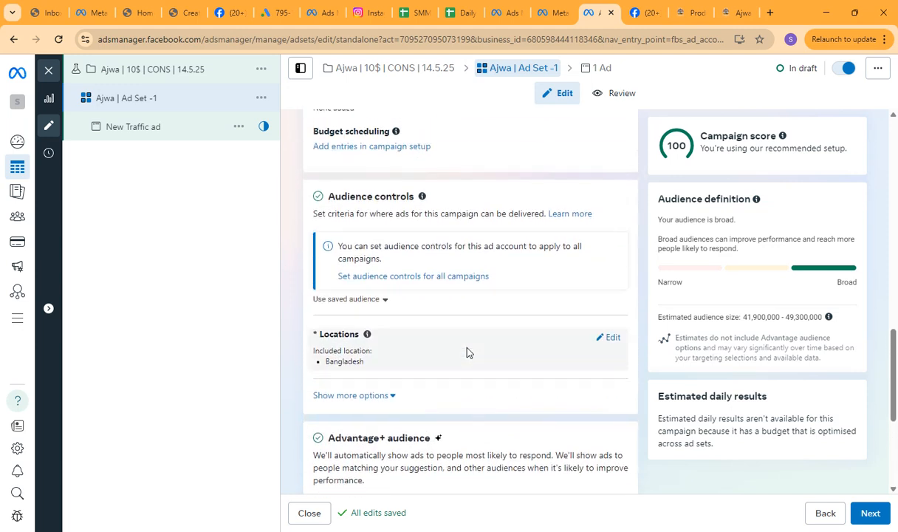
{"action": "scroll", "coordinate": [467, 353], "scroll_direction": "up", "scroll_amount": 2}
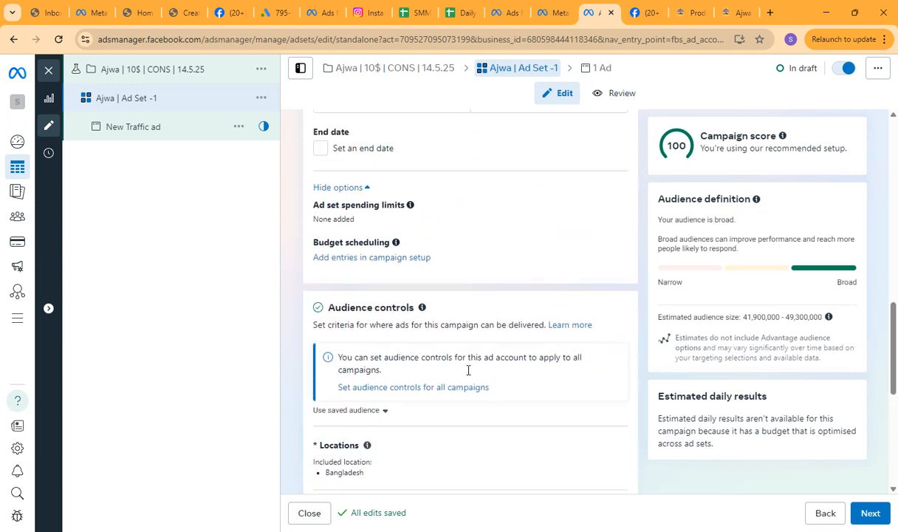
{"action": "scroll", "coordinate": [467, 387], "scroll_direction": "up", "scroll_amount": 2}
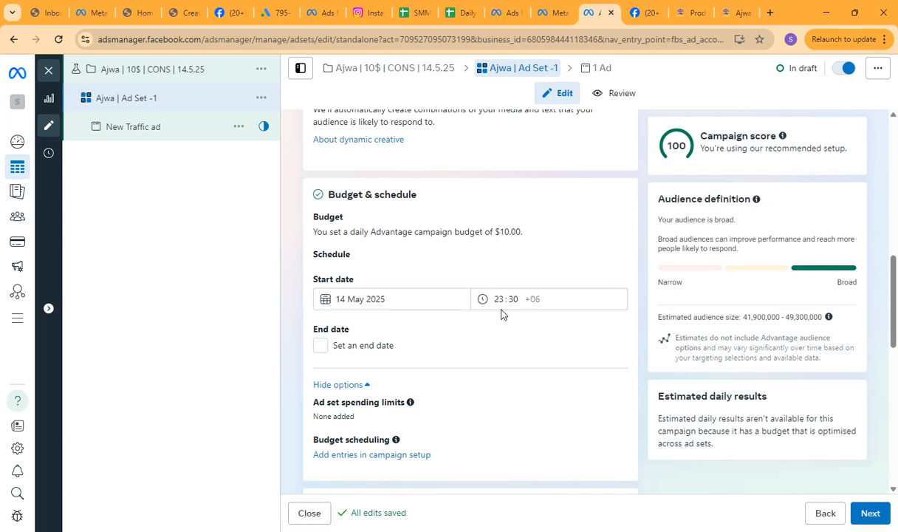
Turn on ad set spending limits with a daily minimum of $1.00 and a daily maximum of $5.00.
{"action": "scroll", "coordinate": [500, 314], "scroll_direction": "down", "scroll_amount": 1}
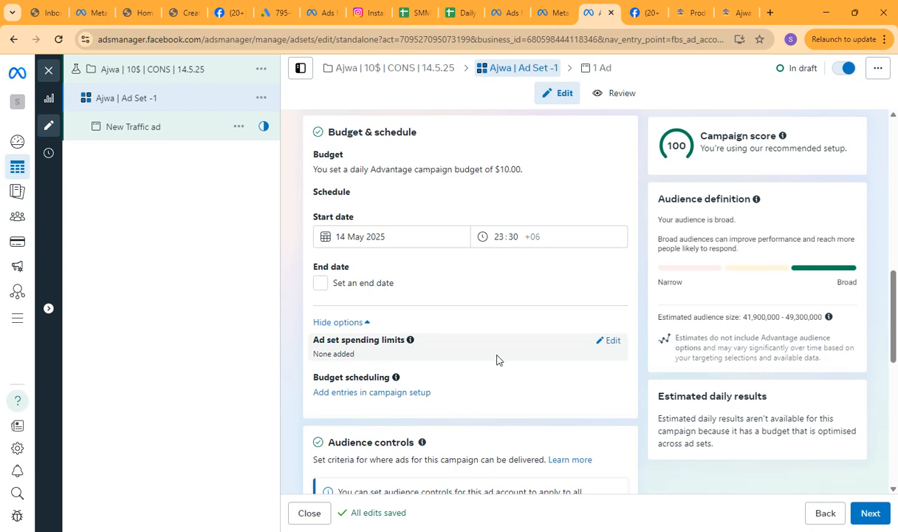
{"action": "left_click", "coordinate": [608, 340]}
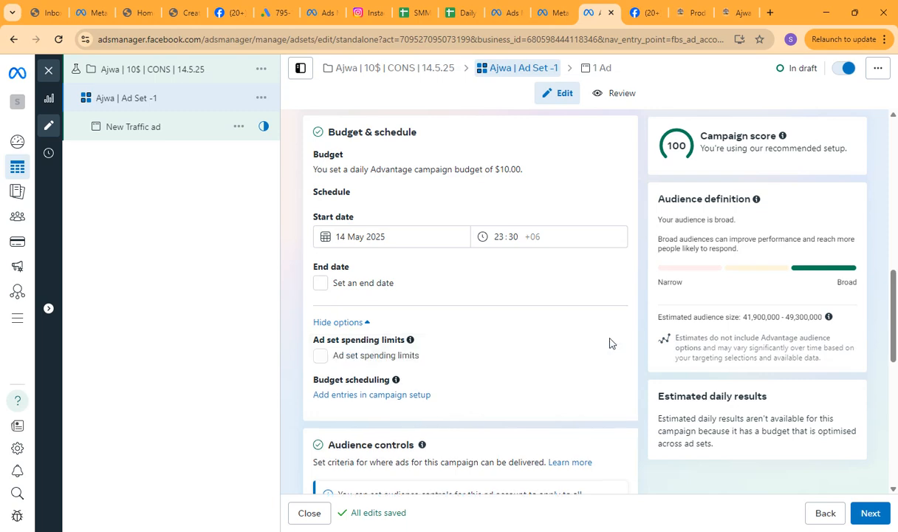
{"action": "left_click", "coordinate": [344, 357]}
{"action": "left_click", "coordinate": [355, 389]}
{"action": "type", "text": "5"}
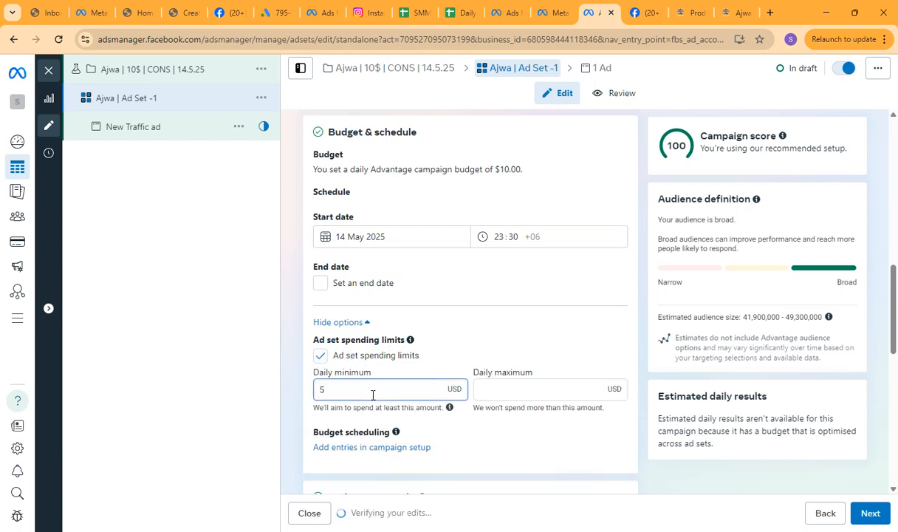
{"action": "key", "text": "BackSpace"}
{"action": "type", "text": "1"}
{"action": "left_click", "coordinate": [531, 401]}
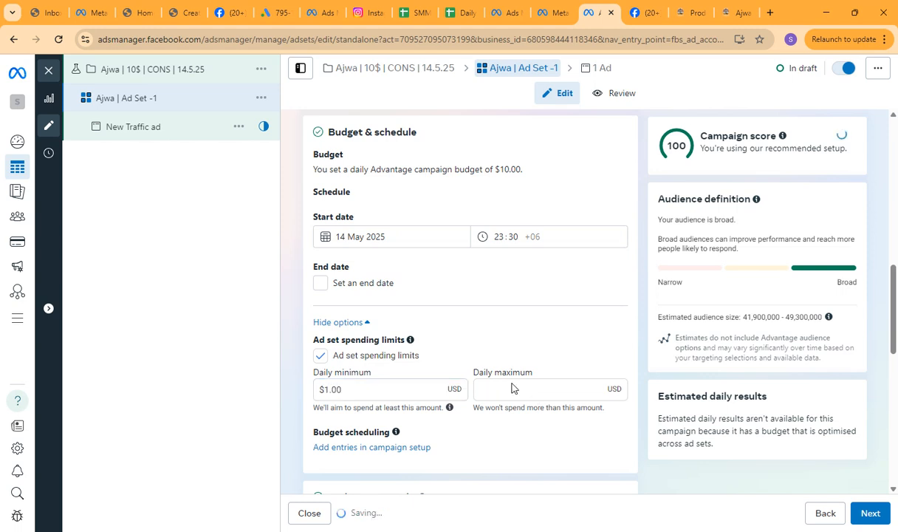
{"action": "left_click", "coordinate": [516, 385]}
{"action": "type", "text": "5"}
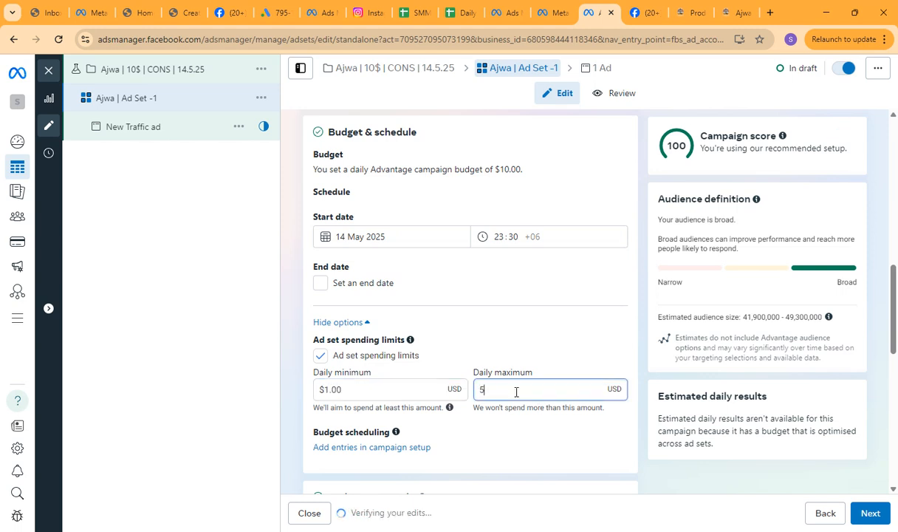
{"action": "left_click", "coordinate": [530, 360]}
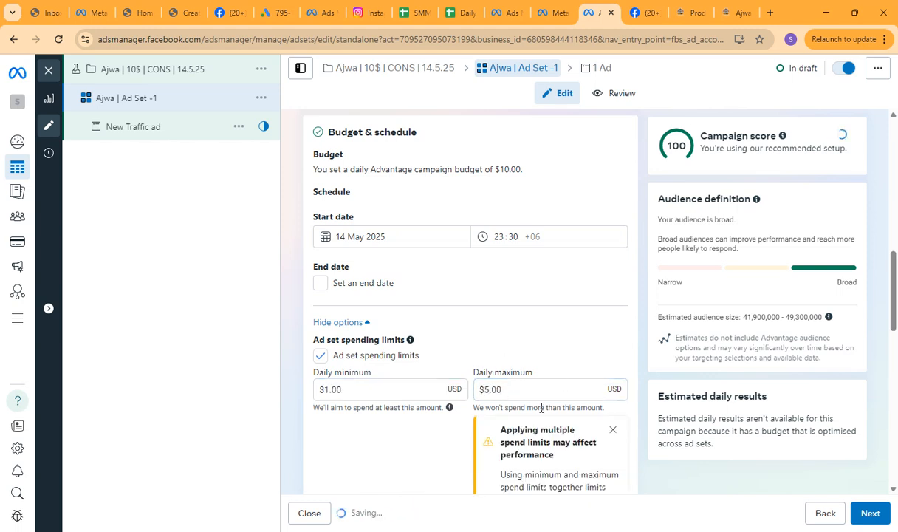
Turn off the ad set spending limits.
{"action": "scroll", "coordinate": [578, 345], "scroll_direction": "down", "scroll_amount": 2}
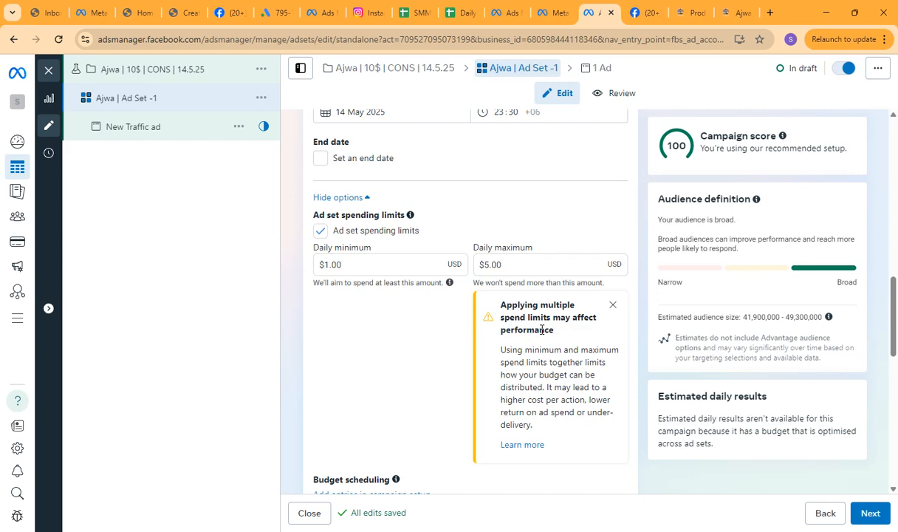
{"action": "left_click", "coordinate": [513, 263]}
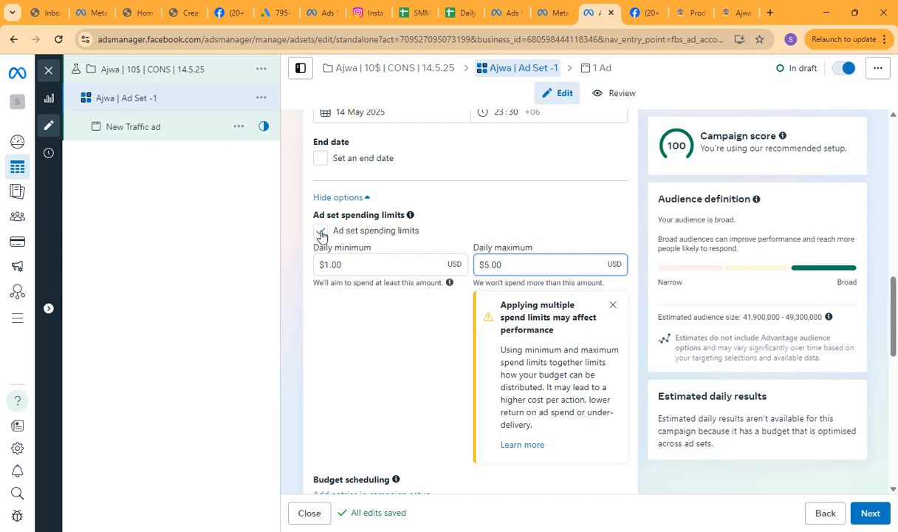
{"action": "left_click", "coordinate": [877, 72]}
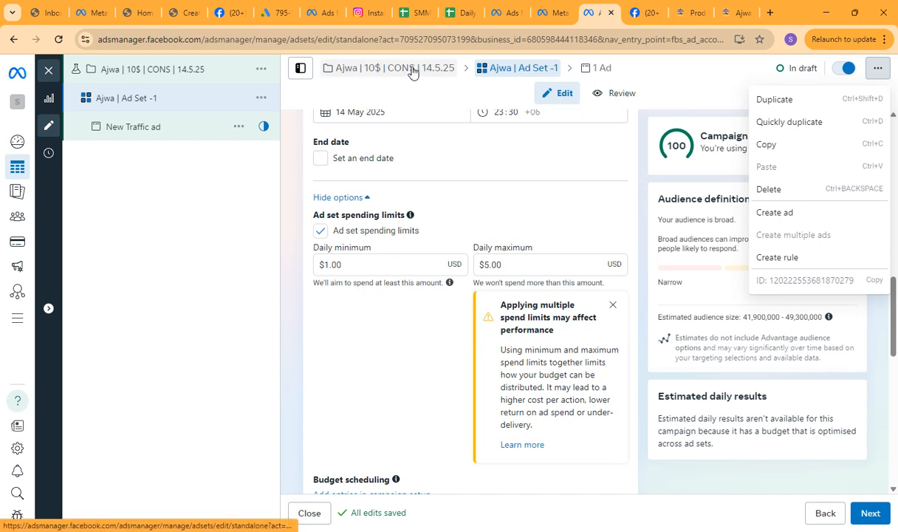
{"action": "left_click", "coordinate": [390, 326]}
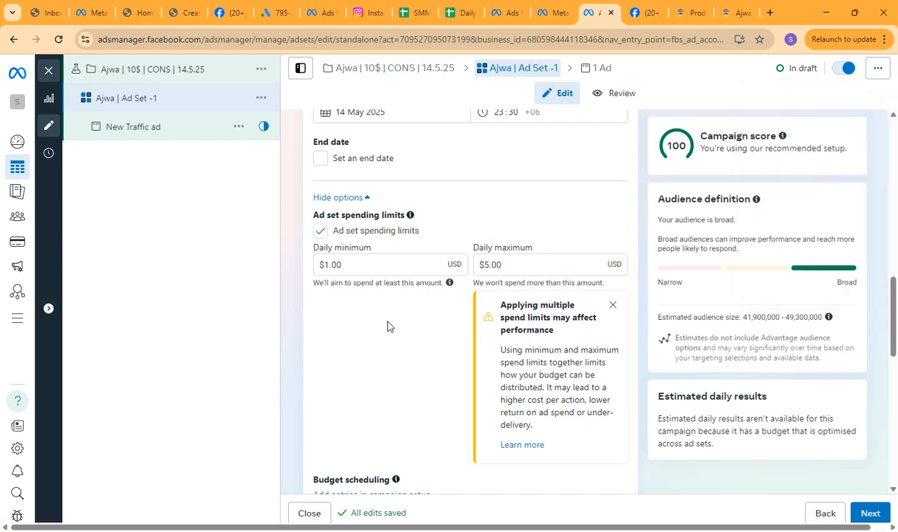
{"action": "left_click", "coordinate": [321, 232]}
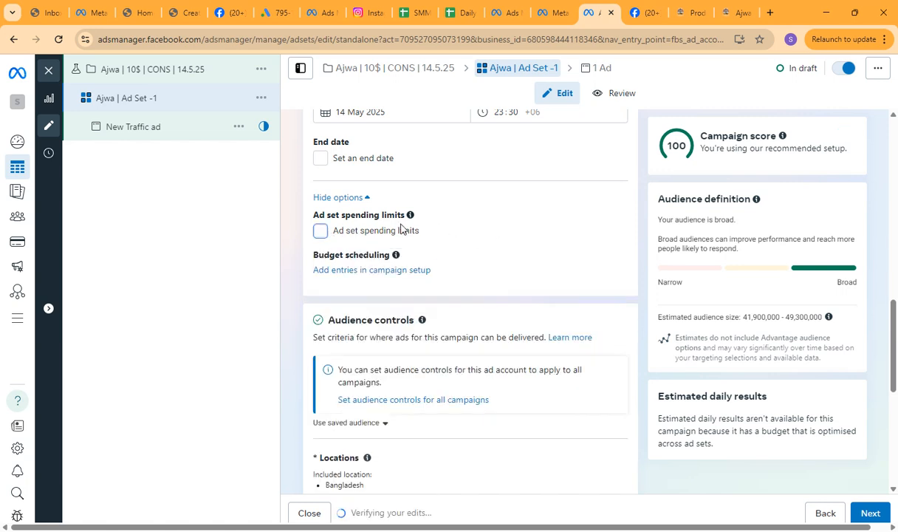
Go to budget scheduling in the campaign setup and turn on scheduled budget increases.
{"action": "scroll", "coordinate": [296, 246], "scroll_direction": "down", "scroll_amount": 1}
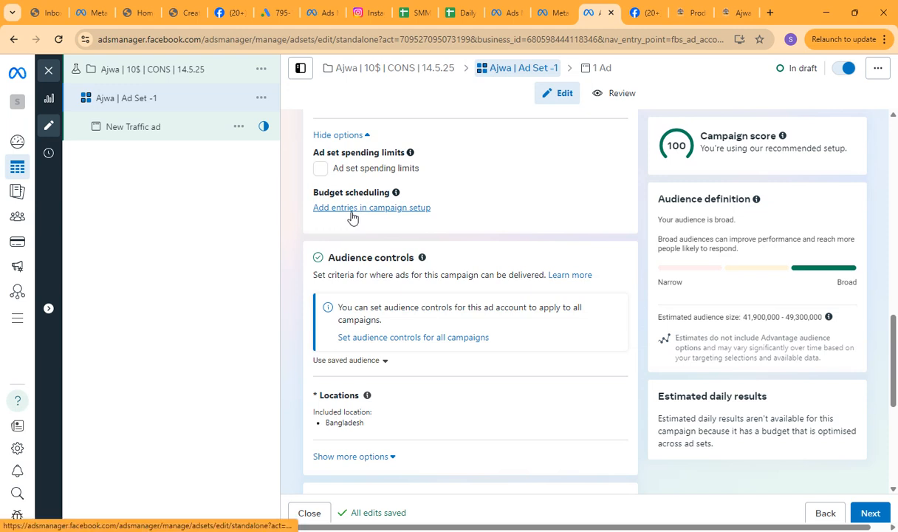
{"action": "left_click", "coordinate": [388, 210]}
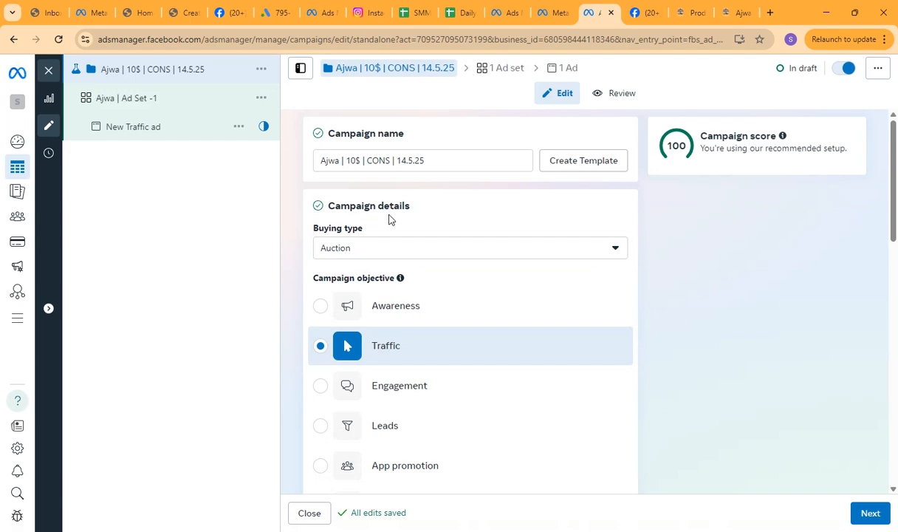
{"action": "scroll", "coordinate": [418, 317], "scroll_direction": "down", "scroll_amount": 4}
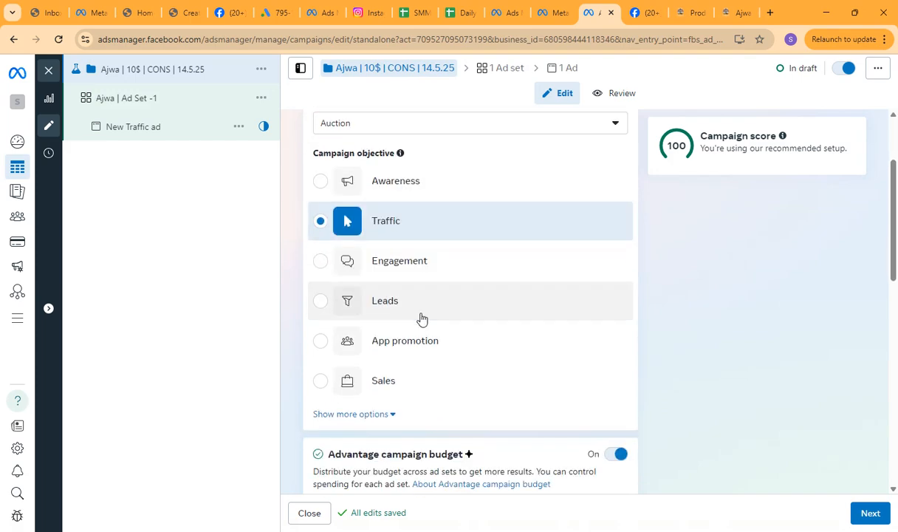
{"action": "scroll", "coordinate": [419, 318], "scroll_direction": "down", "scroll_amount": 2}
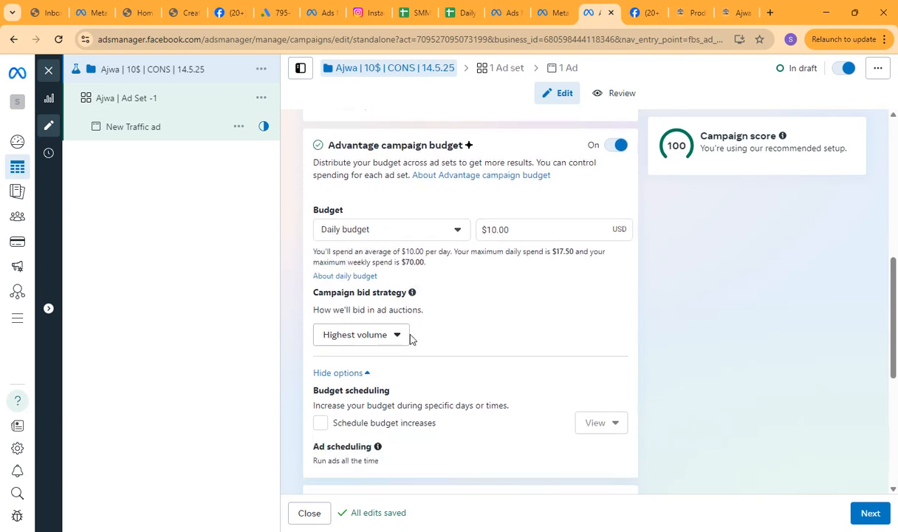
{"action": "left_click", "coordinate": [324, 422]}
{"action": "scroll", "coordinate": [326, 426], "scroll_direction": "down", "scroll_amount": 2}
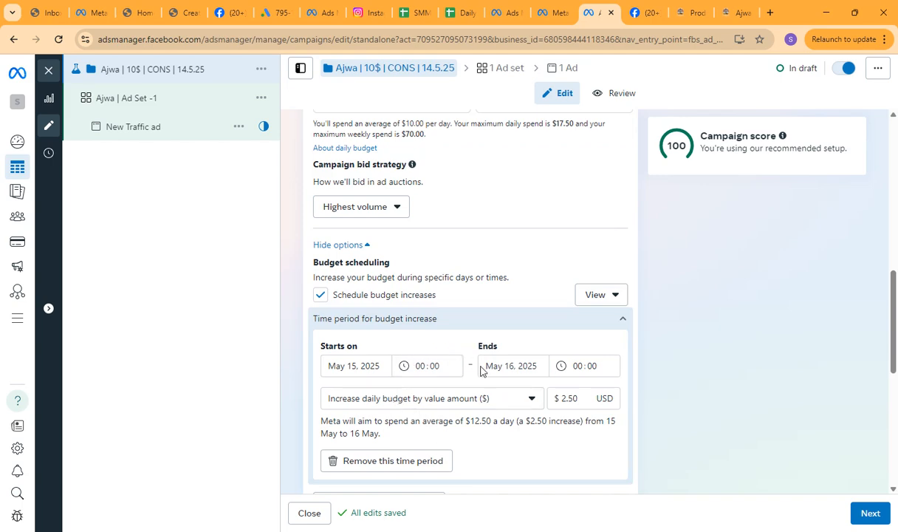
Turn off the scheduled budget increases and return to the ad set.
{"action": "left_click", "coordinate": [320, 296]}
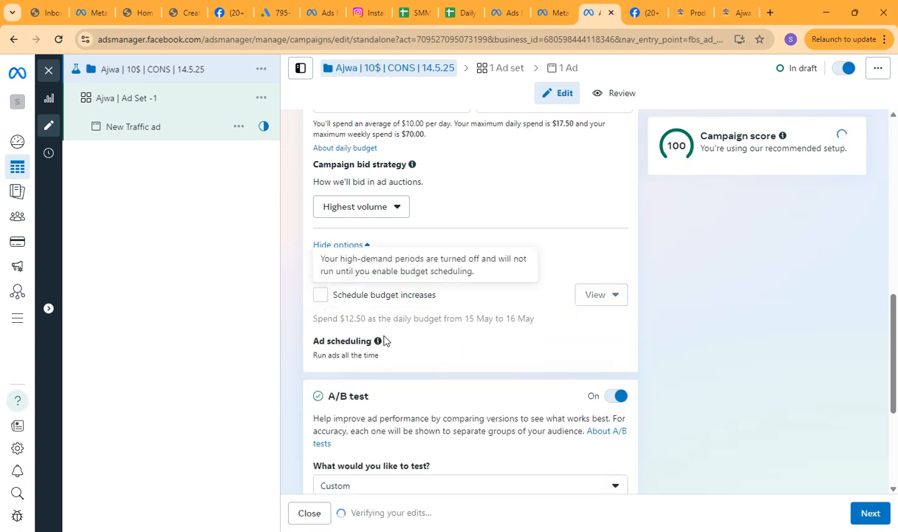
{"action": "scroll", "coordinate": [399, 325], "scroll_direction": "down", "scroll_amount": 3}
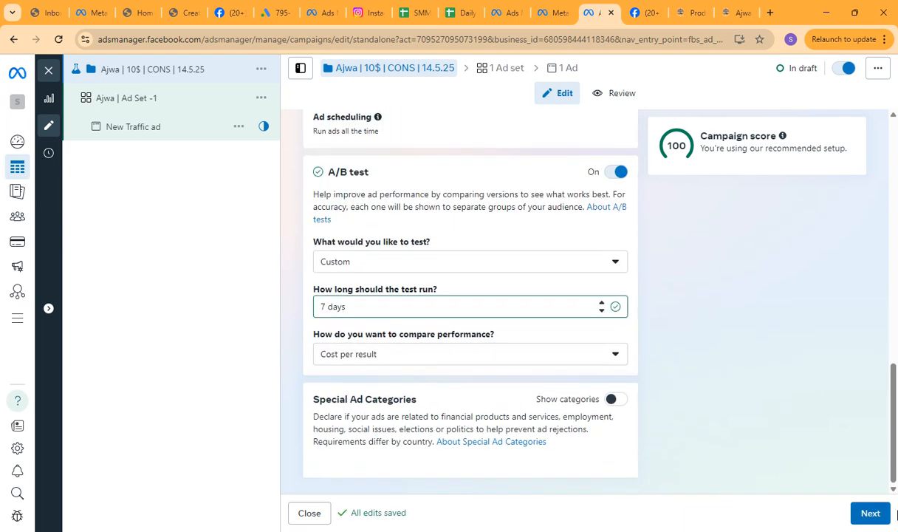
{"action": "left_click", "coordinate": [872, 513]}
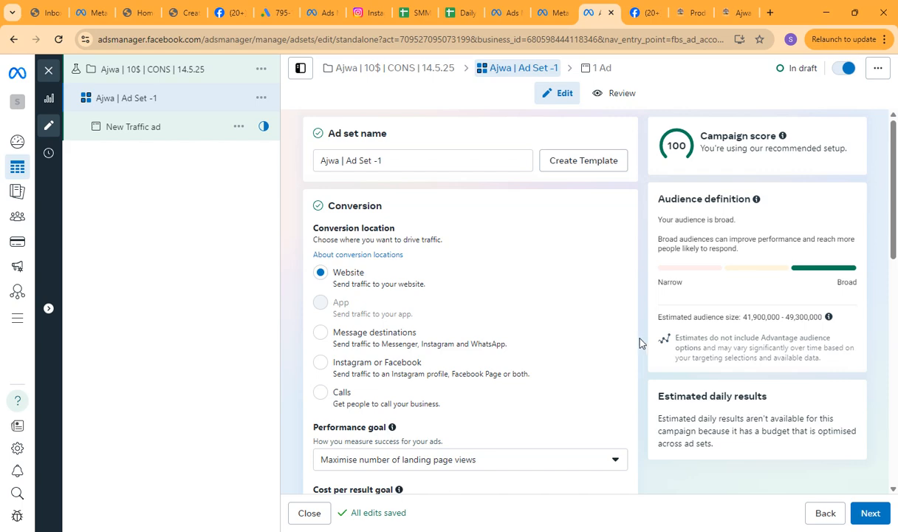
Examine the audience controls for the whole ad account, including the additional options, and close them without changes.
{"action": "scroll", "coordinate": [465, 297], "scroll_direction": "down", "scroll_amount": 4}
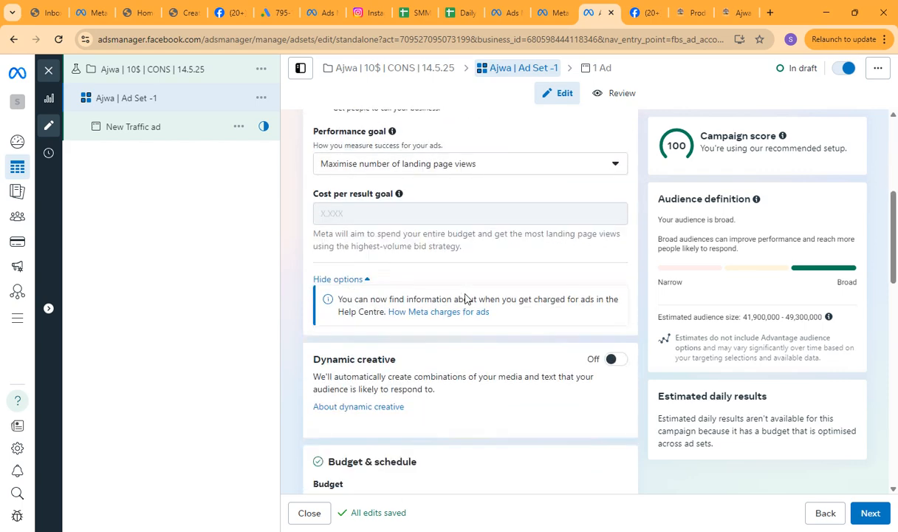
{"action": "scroll", "coordinate": [465, 297], "scroll_direction": "down", "scroll_amount": 4}
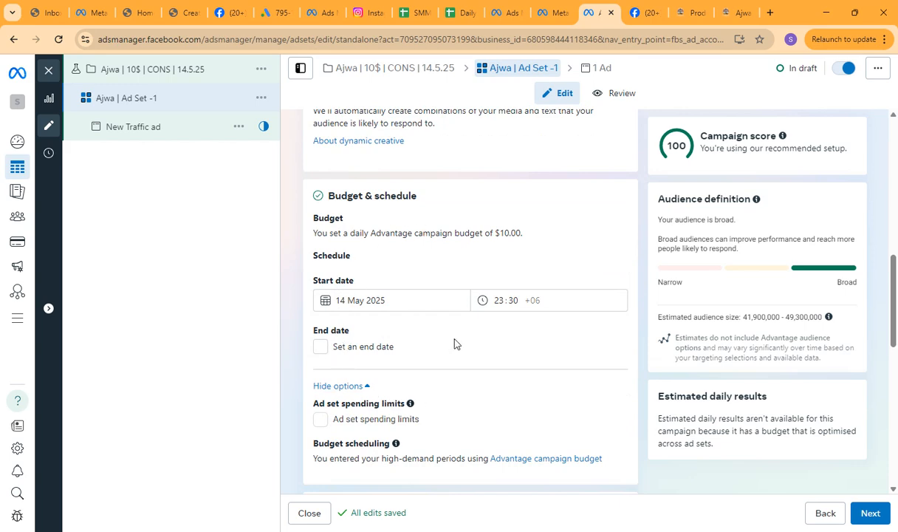
{"action": "scroll", "coordinate": [453, 343], "scroll_direction": "down", "scroll_amount": 2}
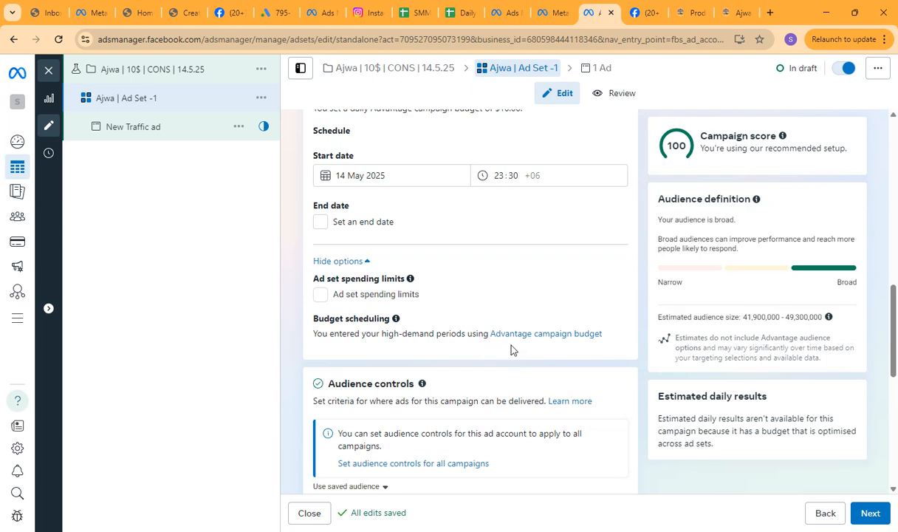
{"action": "scroll", "coordinate": [510, 343], "scroll_direction": "down", "scroll_amount": 3}
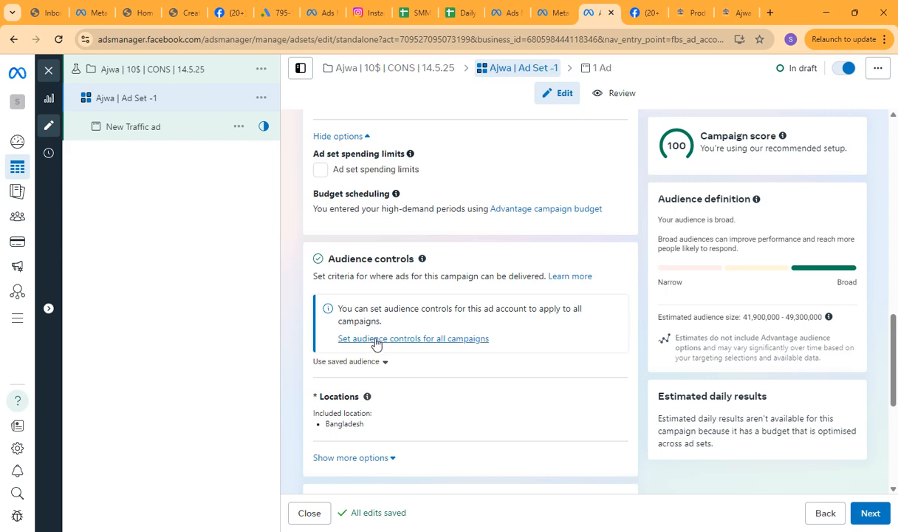
{"action": "left_click", "coordinate": [465, 341]}
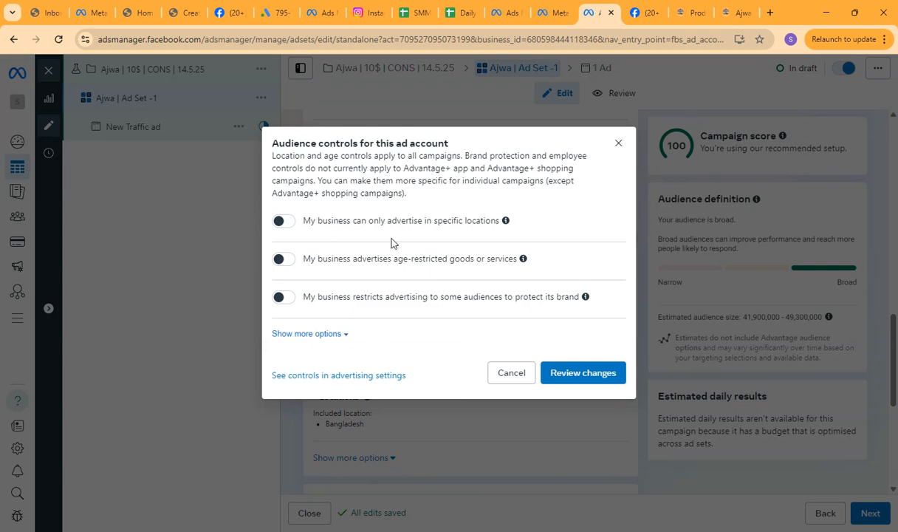
{"action": "left_click", "coordinate": [345, 334]}
{"action": "left_click", "coordinate": [509, 407]}
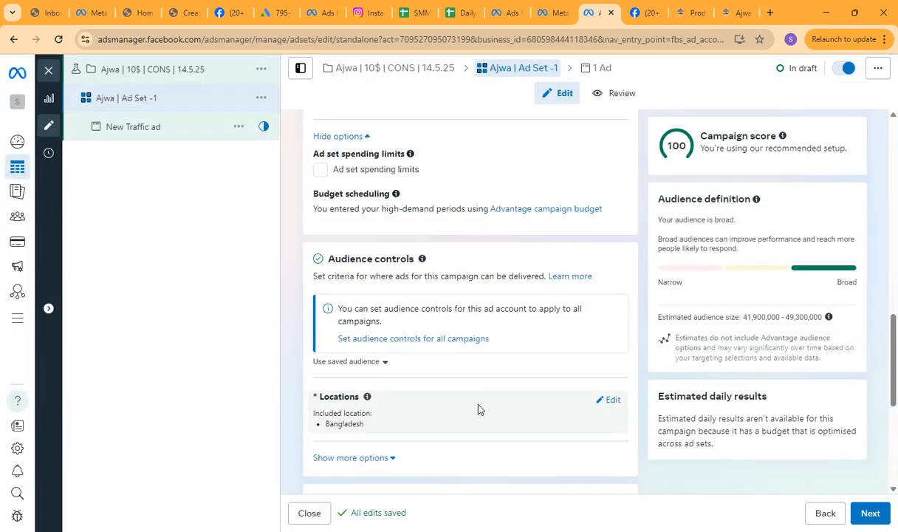
Check the saved audience list, and show the extra audience controls for minimum age, excluded custom audiences and languages.
{"action": "left_click", "coordinate": [373, 365]}
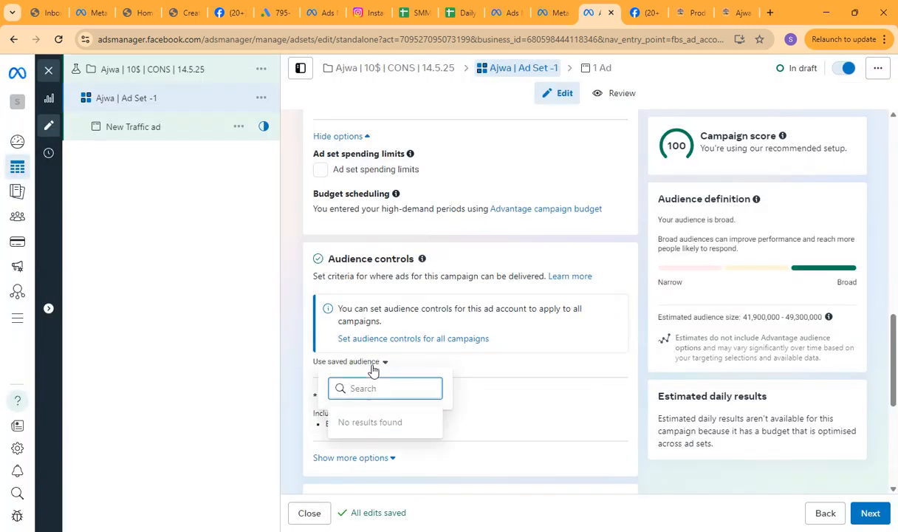
{"action": "left_click", "coordinate": [373, 366]}
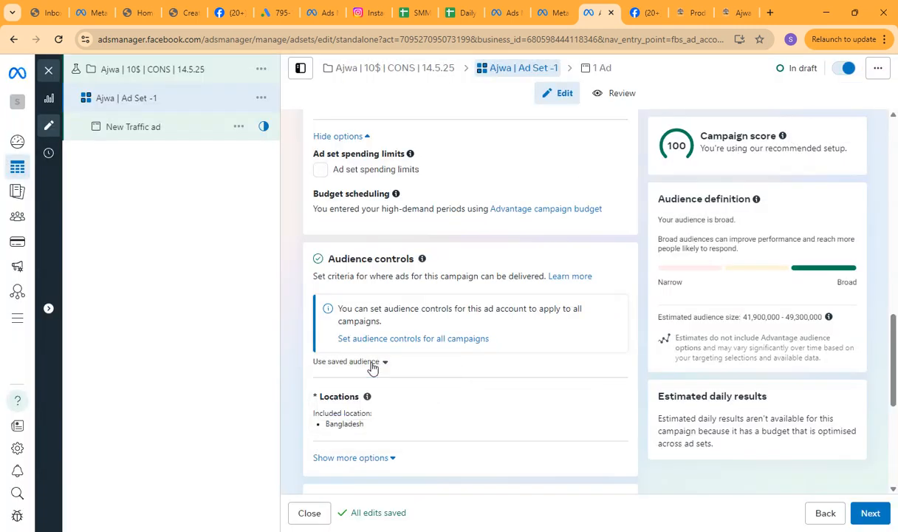
{"action": "scroll", "coordinate": [373, 370], "scroll_direction": "down", "scroll_amount": 1}
{"action": "left_click", "coordinate": [376, 396]}
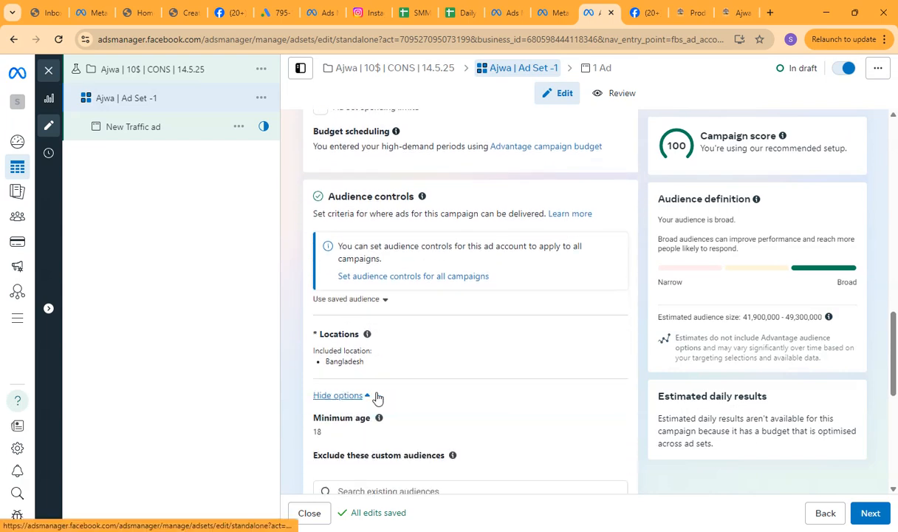
{"action": "scroll", "coordinate": [452, 399], "scroll_direction": "down", "scroll_amount": 1}
{"action": "scroll", "coordinate": [451, 398], "scroll_direction": "down", "scroll_amount": 1}
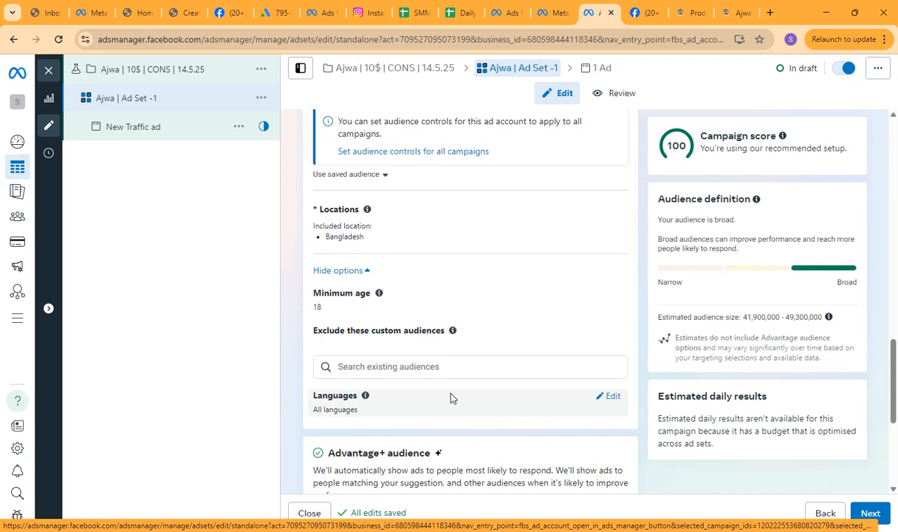
Check which custom audiences can be excluded, and look over the Advantage+ audience section and the audience controls.
{"action": "left_click", "coordinate": [423, 366]}
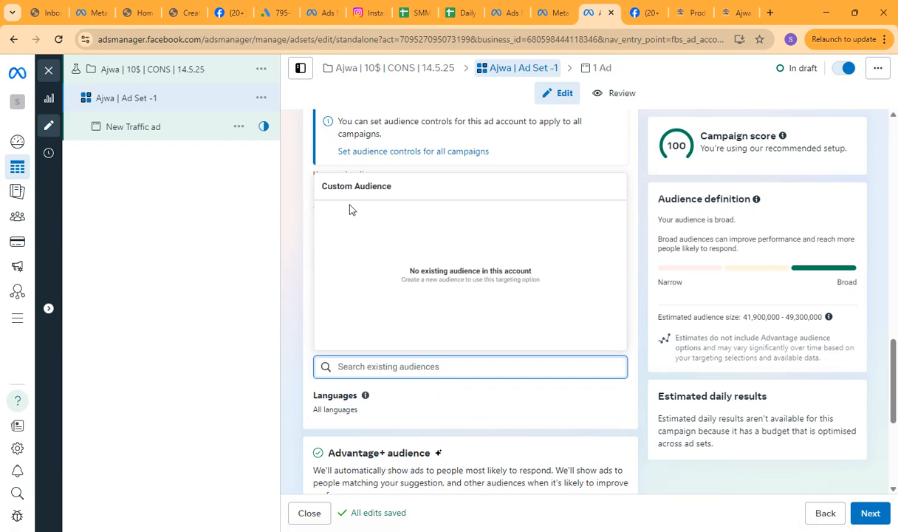
{"action": "left_click", "coordinate": [311, 347]}
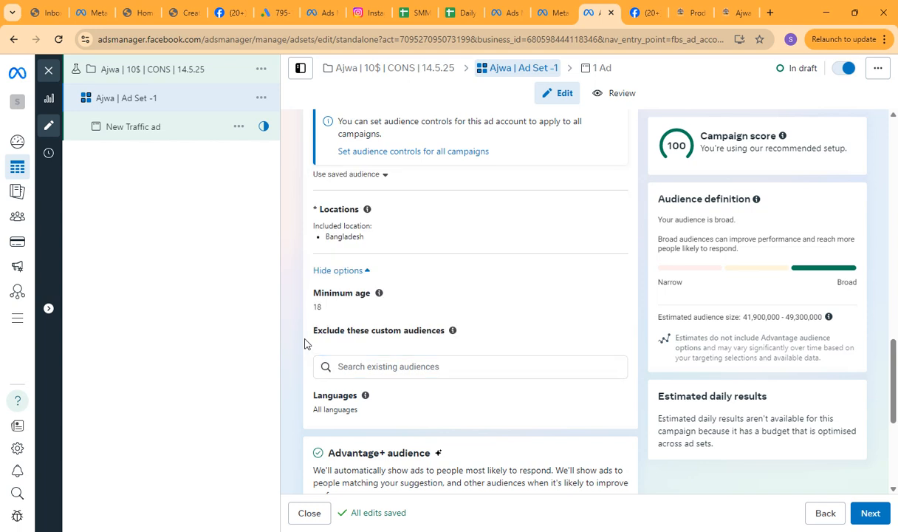
{"action": "scroll", "coordinate": [381, 384], "scroll_direction": "down", "scroll_amount": 2}
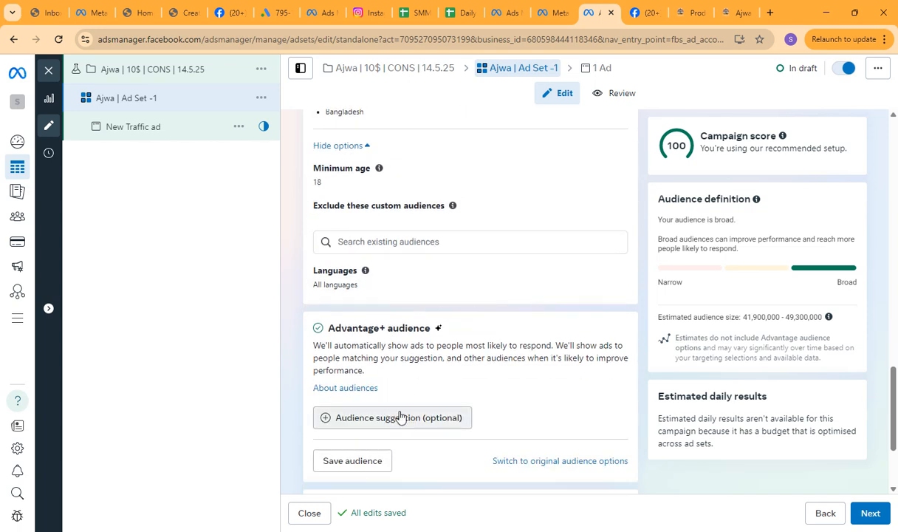
{"action": "scroll", "coordinate": [399, 415], "scroll_direction": "down", "scroll_amount": 1}
{"action": "scroll", "coordinate": [391, 399], "scroll_direction": "up", "scroll_amount": 1}
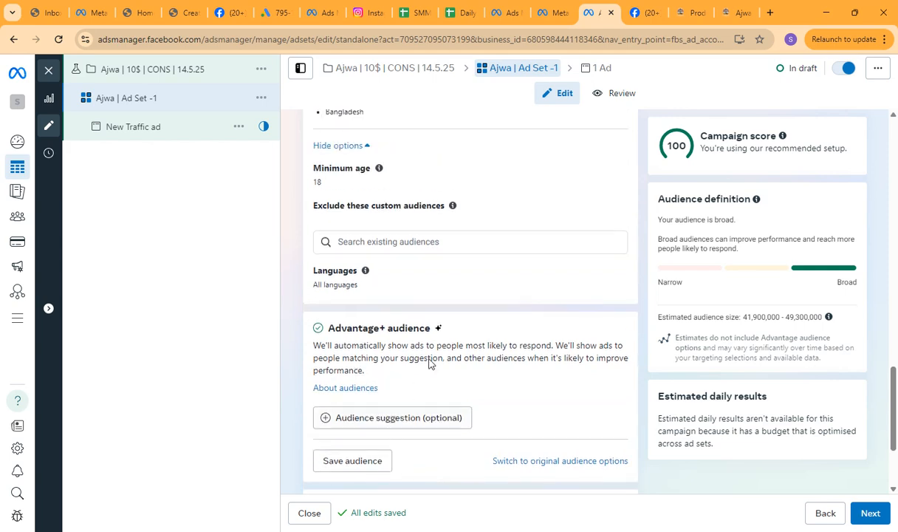
{"action": "scroll", "coordinate": [411, 378], "scroll_direction": "up", "scroll_amount": 3}
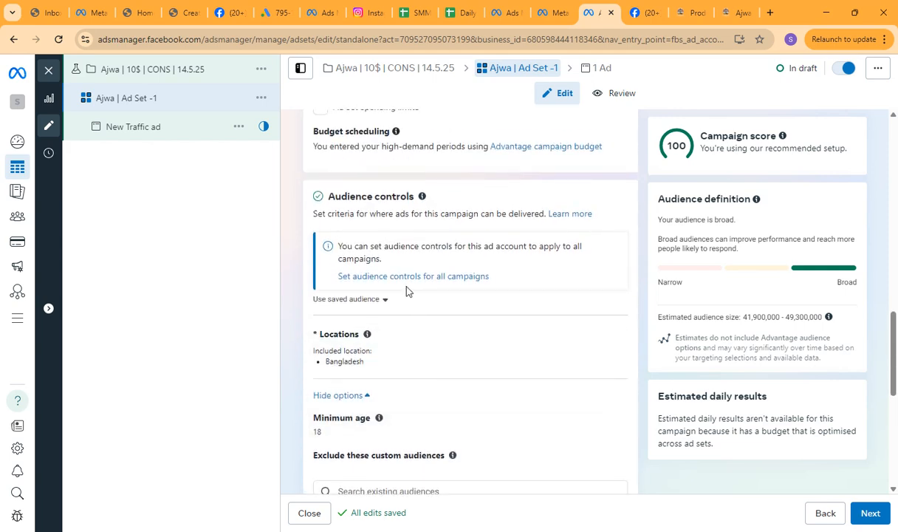
{"action": "scroll", "coordinate": [406, 291], "scroll_direction": "down", "scroll_amount": 1}
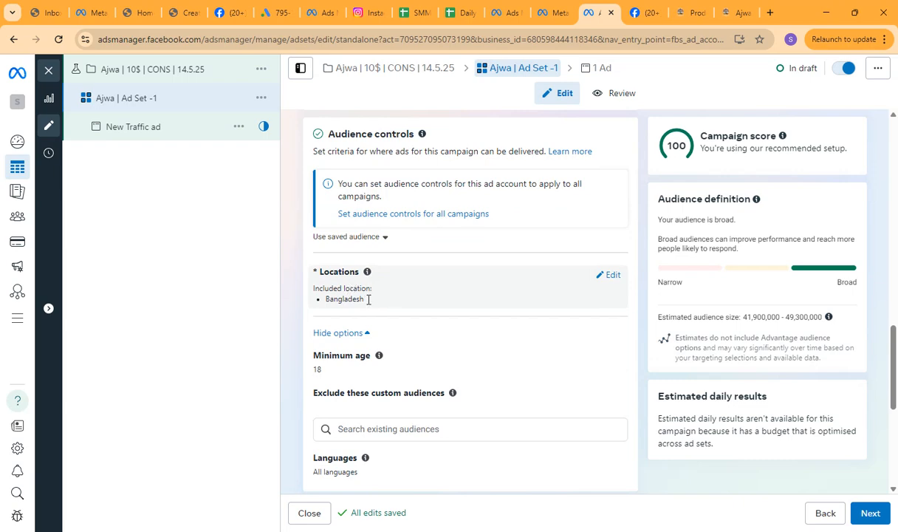
Open the audience locations for editing, and glance at the Ajwa product page and the Facebook Page before returning to the ad set.
{"action": "left_click", "coordinate": [614, 277]}
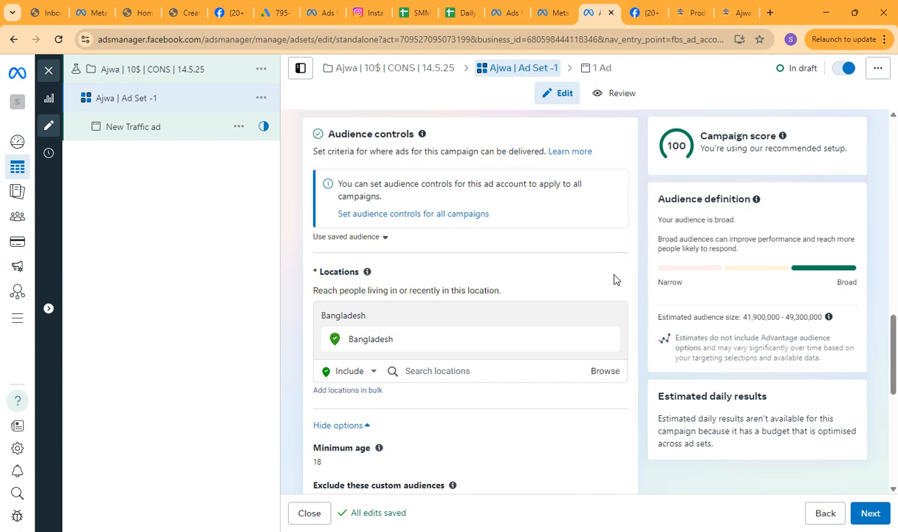
{"action": "left_click", "coordinate": [736, 8]}
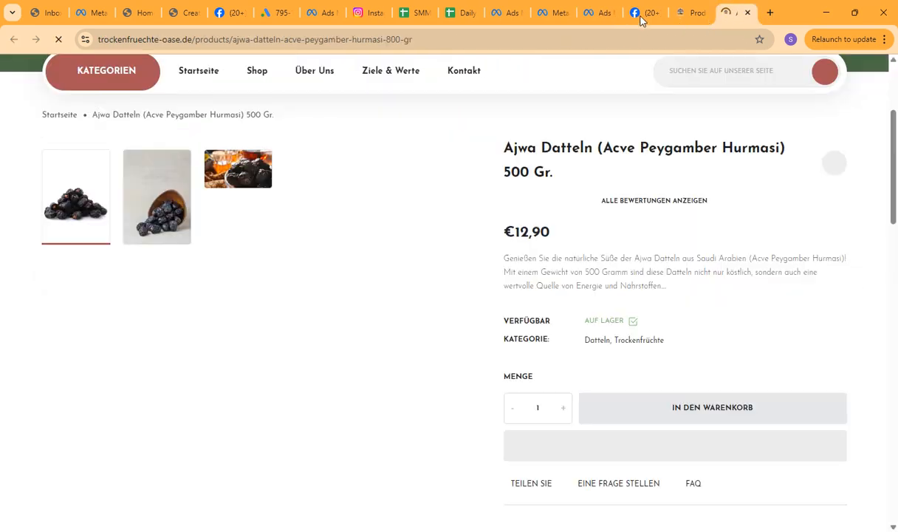
{"action": "left_click", "coordinate": [641, 20]}
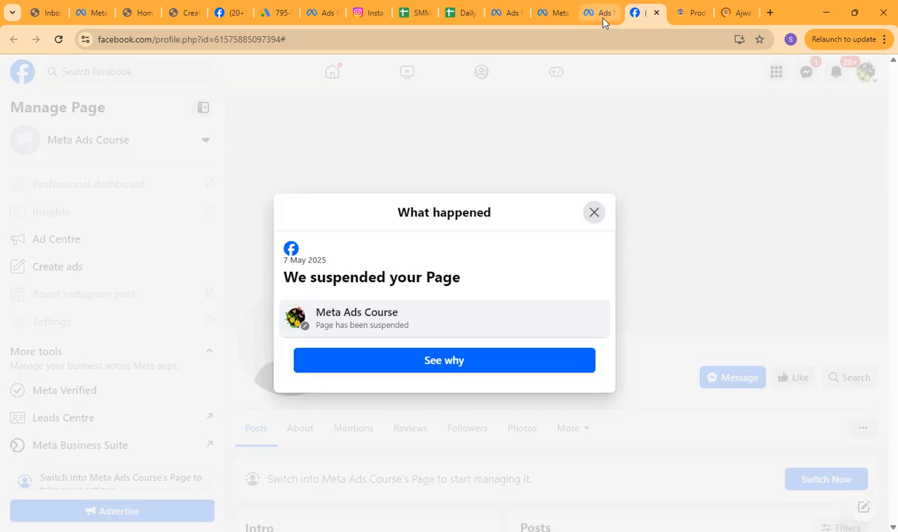
{"action": "left_click", "coordinate": [602, 20]}
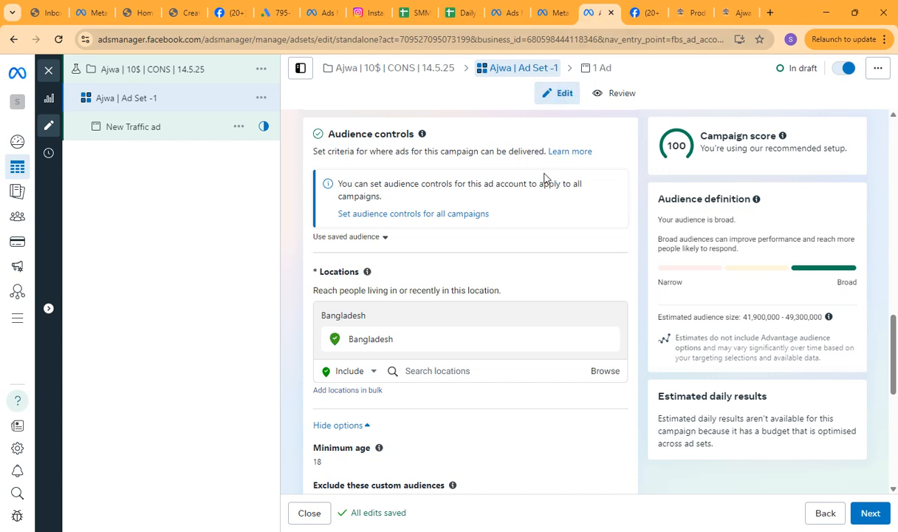
Check the inclusion and exclusion options of the Bangladesh location and its coverage on the map.
{"action": "mouse_move", "coordinate": [423, 340]}
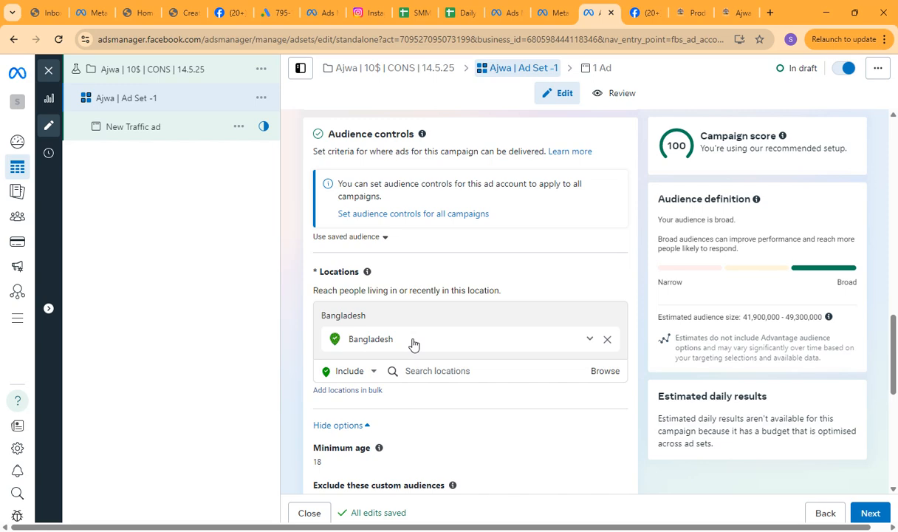
{"action": "left_click", "coordinate": [590, 341]}
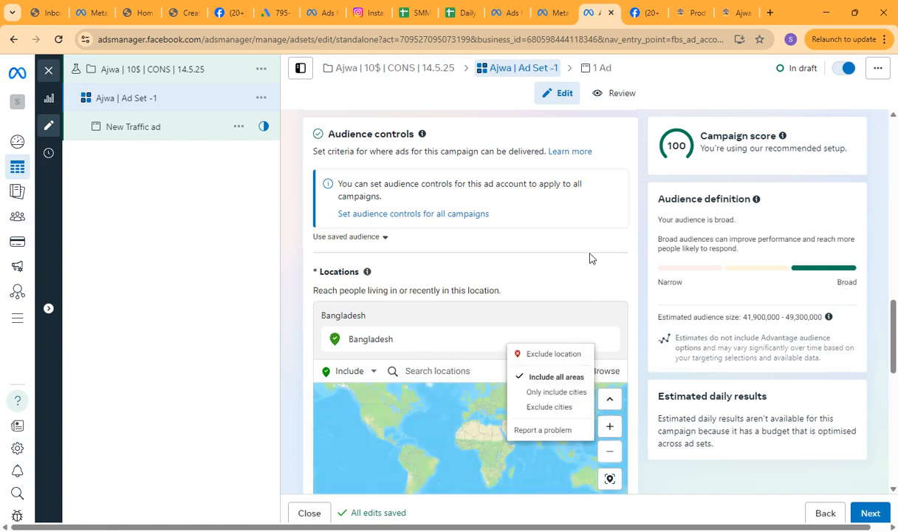
{"action": "scroll", "coordinate": [590, 227], "scroll_direction": "down", "scroll_amount": 1}
{"action": "scroll", "coordinate": [591, 231], "scroll_direction": "down", "scroll_amount": 1}
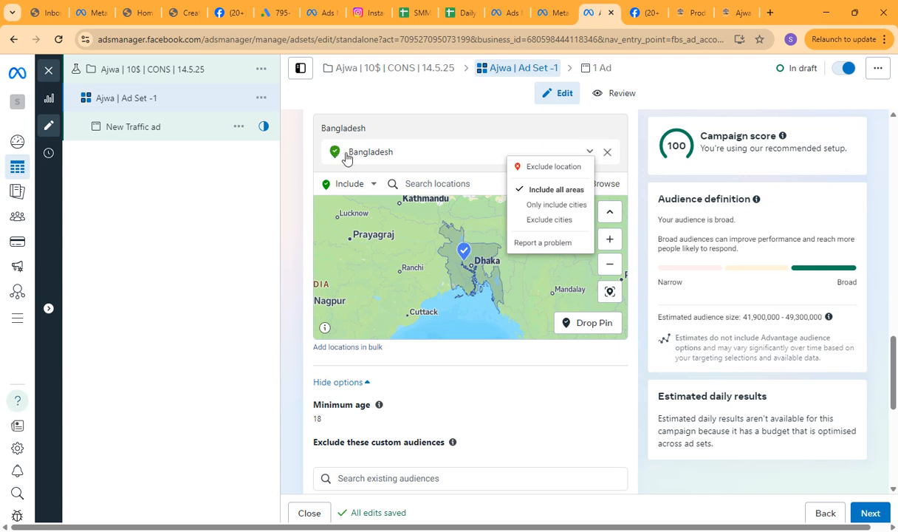
Remove Bangladesh from the audience locations and look through the country and region groups available for targeting.
{"action": "left_click", "coordinate": [608, 152]}
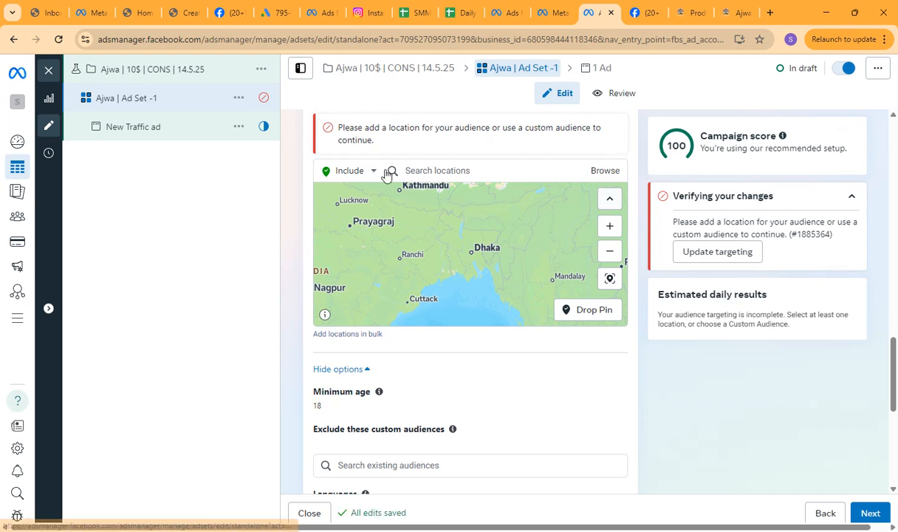
{"action": "scroll", "coordinate": [531, 169], "scroll_direction": "up", "scroll_amount": 1}
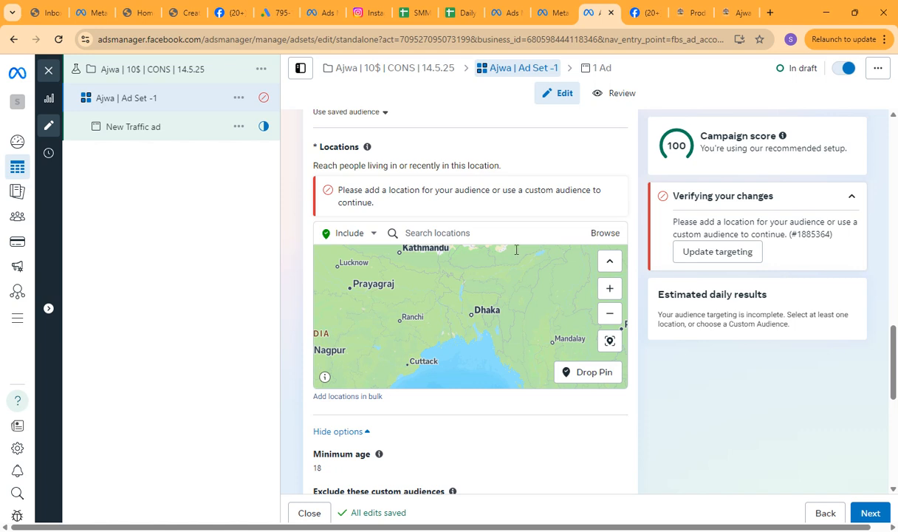
{"action": "mouse_move", "coordinate": [437, 531]}
{"action": "left_click", "coordinate": [607, 233]}
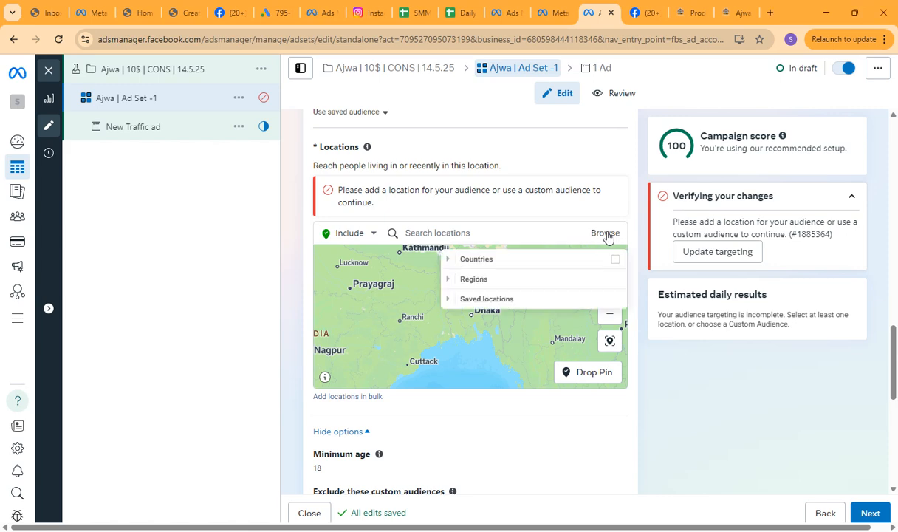
{"action": "left_click", "coordinate": [448, 261]}
{"action": "left_click", "coordinate": [448, 261]}
{"action": "left_click", "coordinate": [450, 280]}
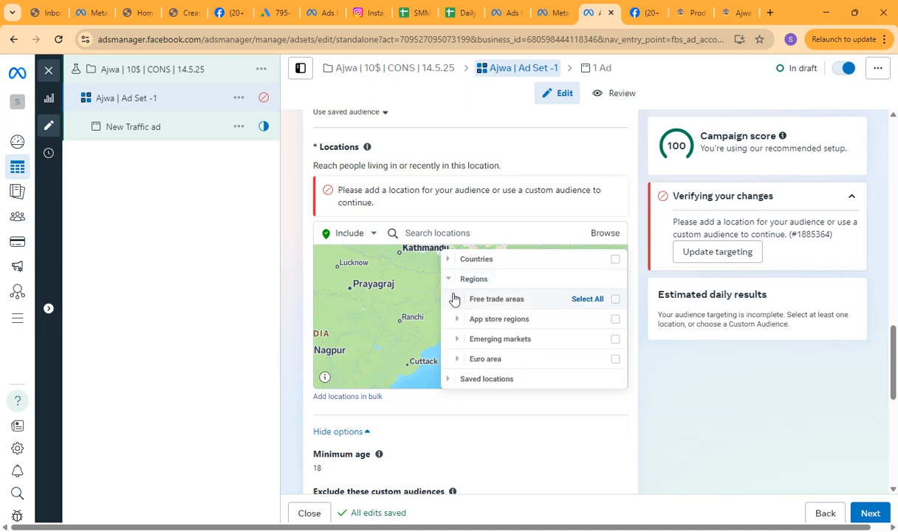
{"action": "mouse_move", "coordinate": [455, 310]}
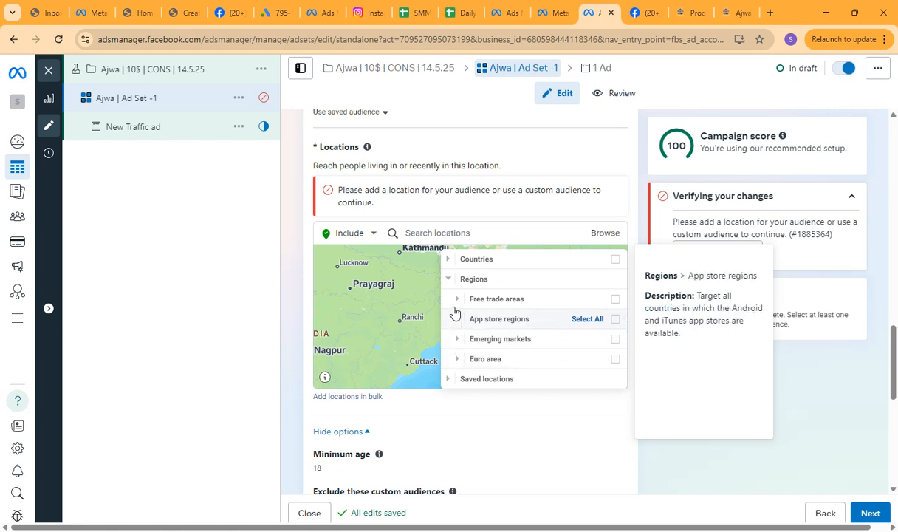
{"action": "left_click", "coordinate": [448, 279]}
Include Bangladesh as an audience location by selecting it among the Asian countries in the browsable location list.
{"action": "left_click", "coordinate": [446, 260]}
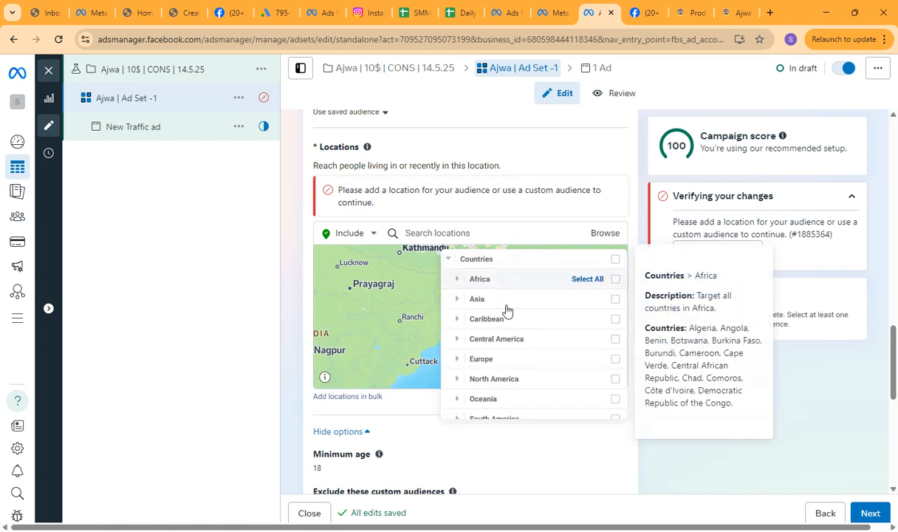
{"action": "scroll", "coordinate": [517, 315], "scroll_direction": "down", "scroll_amount": 2}
{"action": "scroll", "coordinate": [518, 316], "scroll_direction": "up", "scroll_amount": 2}
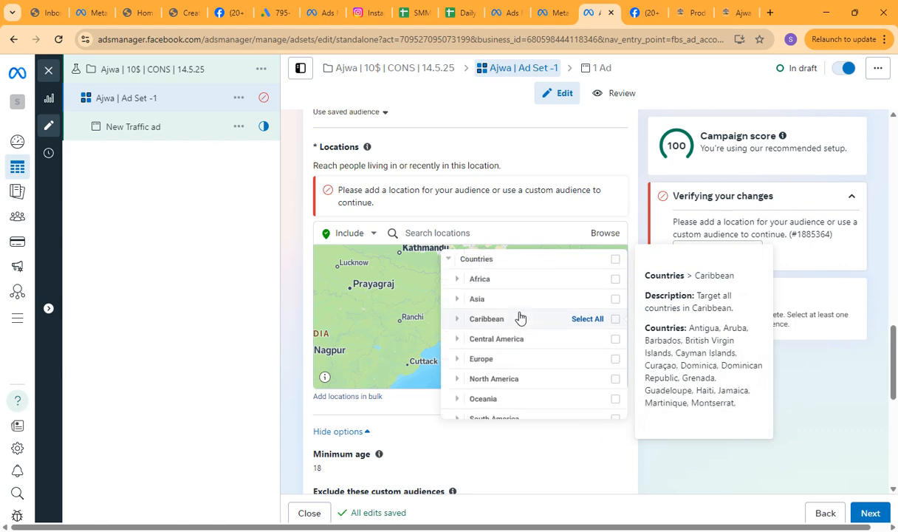
{"action": "left_click", "coordinate": [456, 300]}
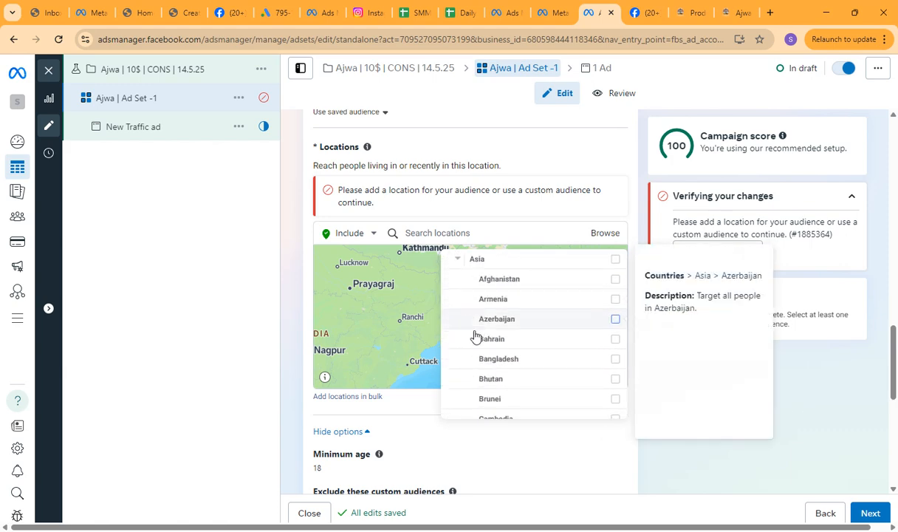
{"action": "left_click", "coordinate": [616, 359]}
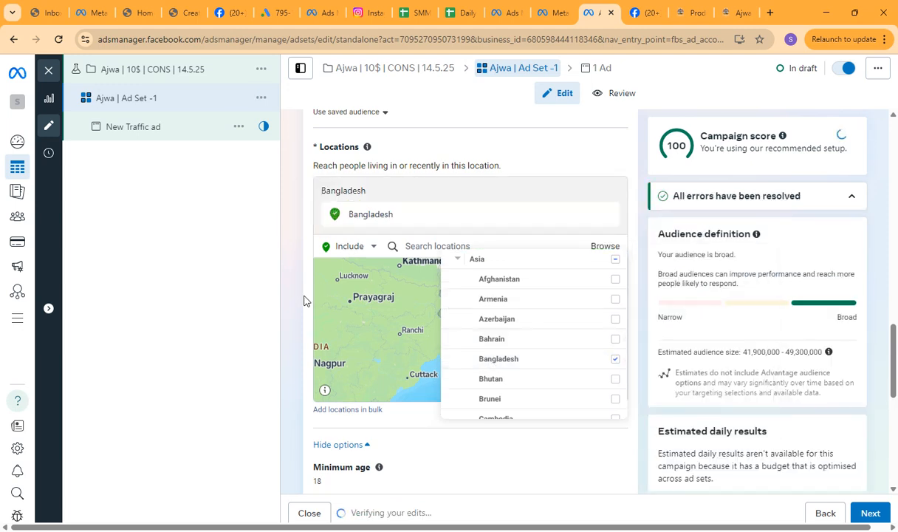
{"action": "left_click", "coordinate": [302, 301]}
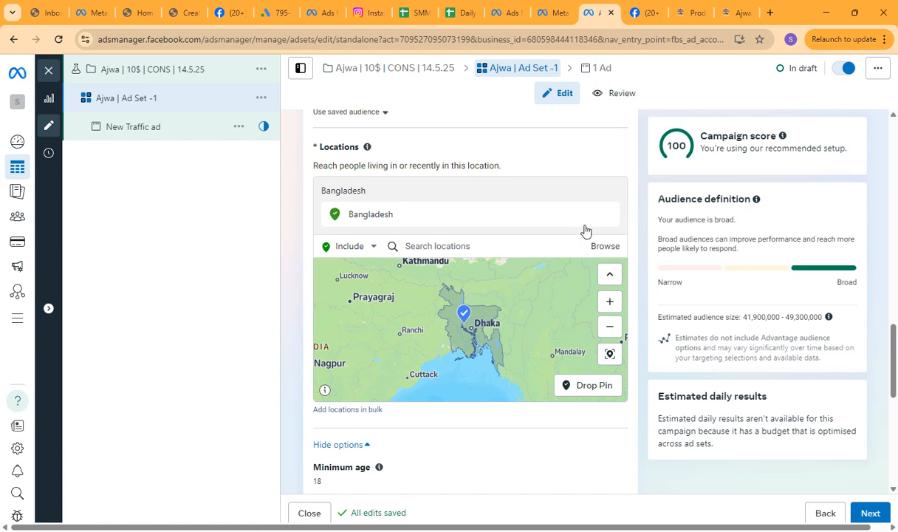
Replace Bangladesh in the audience locations with the city Nawabganj, Rājshāhi, Rajshahi Division, Bangladesh.
{"action": "left_click", "coordinate": [607, 216]}
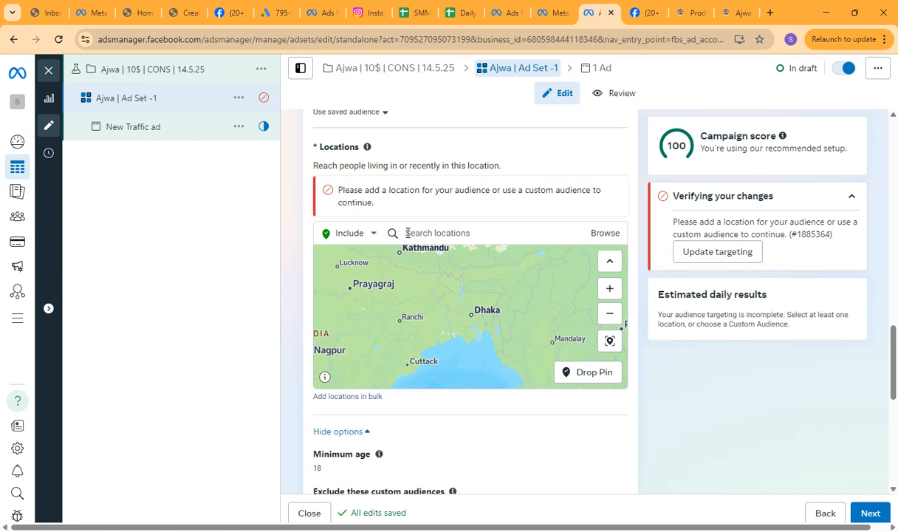
{"action": "left_click", "coordinate": [465, 232]}
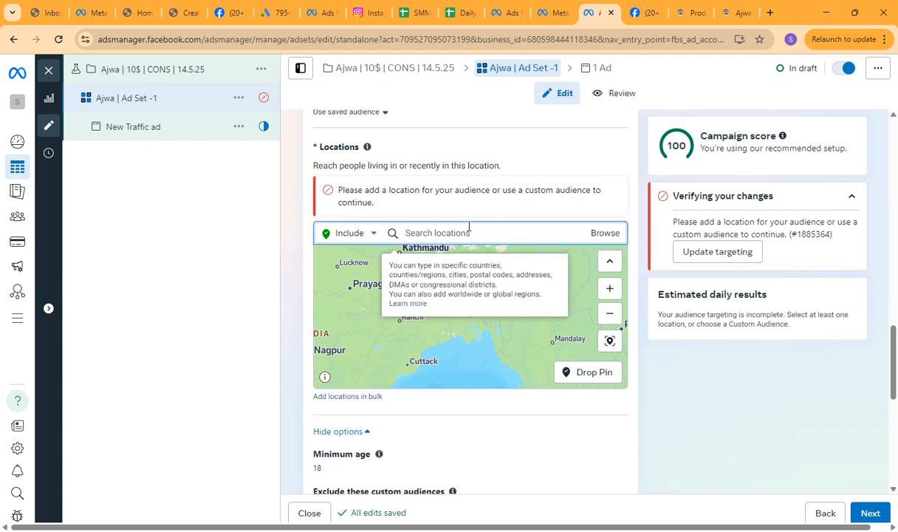
{"action": "type", "text": "nawab"}
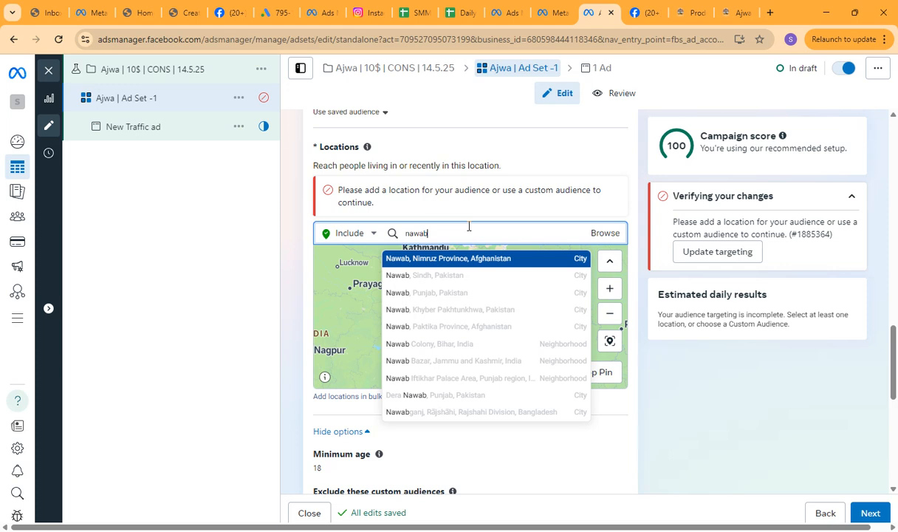
{"action": "type", "text": "ganj"}
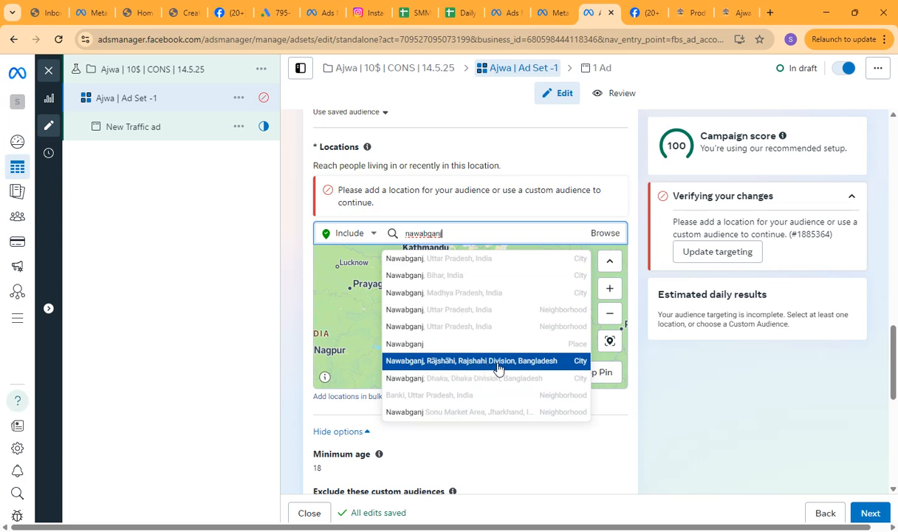
{"action": "left_click", "coordinate": [575, 362]}
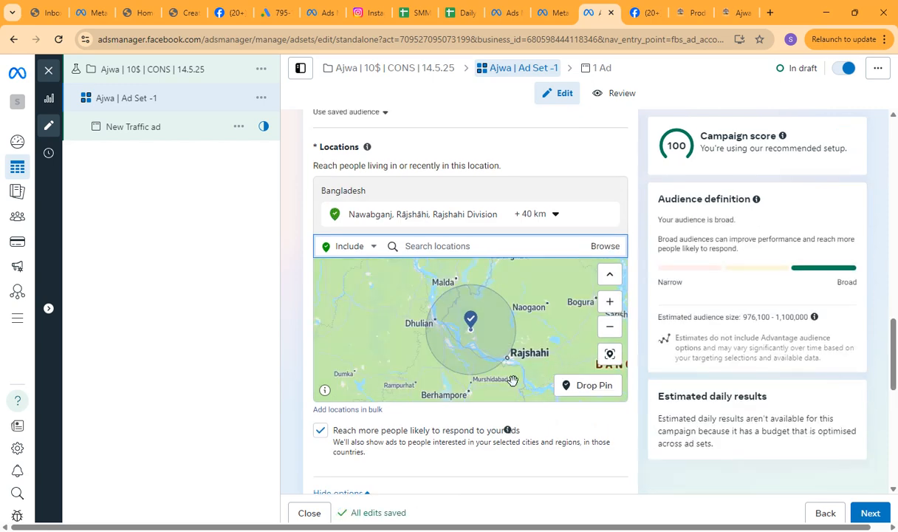
Examine on the map, at close and wide range, the area covered by the targeting radius around Nawabganj.
{"action": "scroll", "coordinate": [475, 330], "scroll_direction": "up", "scroll_amount": 2}
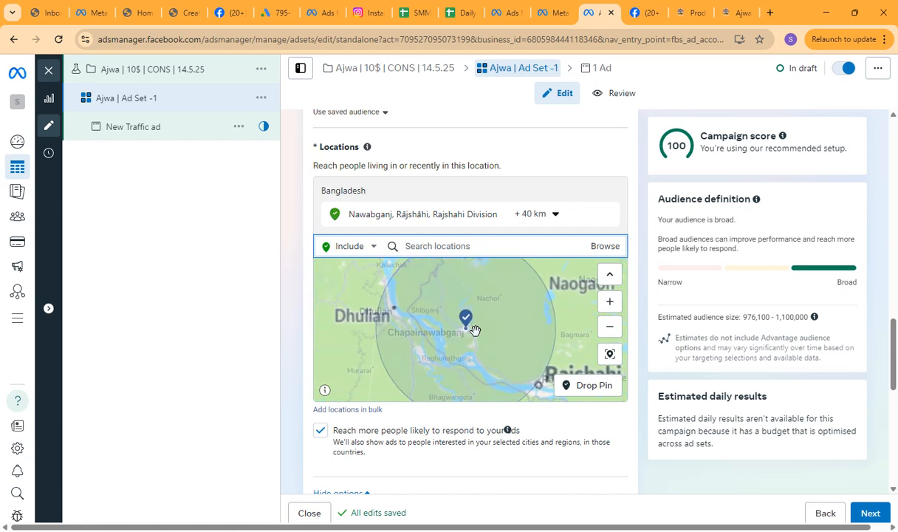
{"action": "left_click_drag", "start_coordinate": [494, 315], "coordinate": [462, 316]}
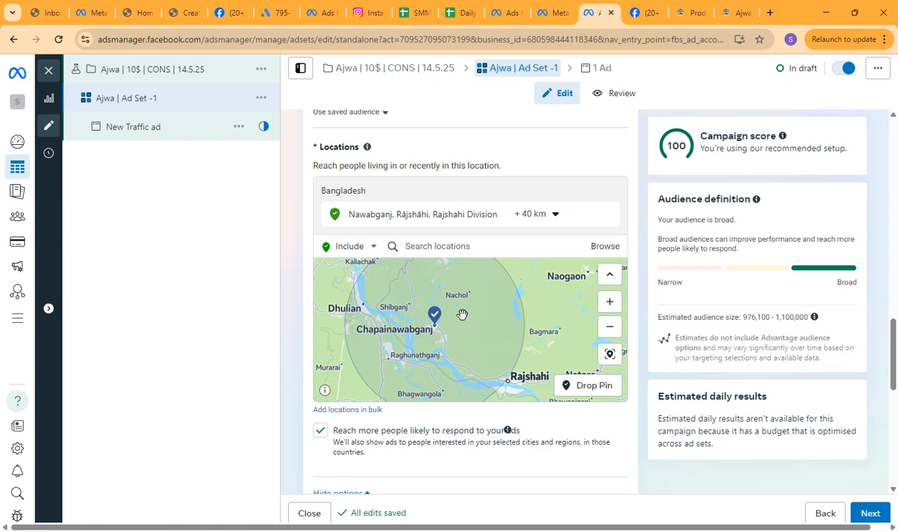
{"action": "scroll", "coordinate": [462, 315], "scroll_direction": "down", "scroll_amount": 2}
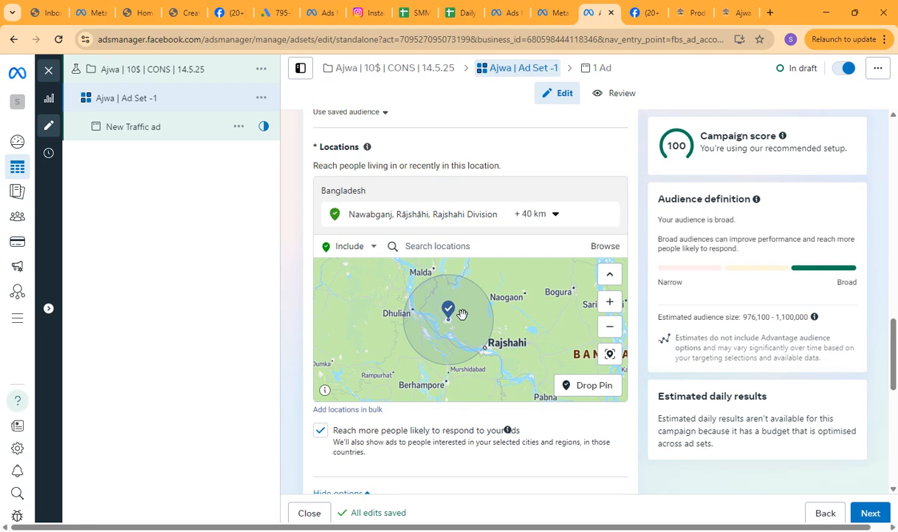
{"action": "scroll", "coordinate": [462, 315], "scroll_direction": "up", "scroll_amount": 2}
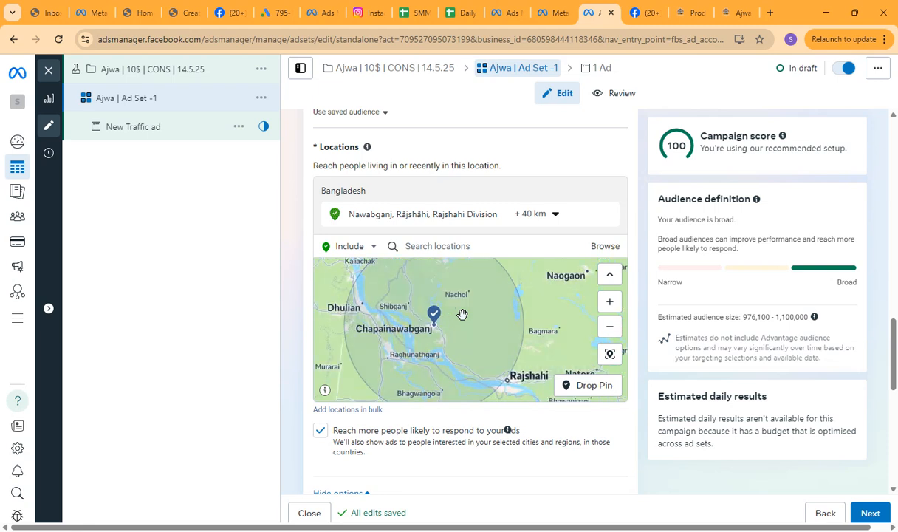
{"action": "scroll", "coordinate": [461, 315], "scroll_direction": "down", "scroll_amount": 2}
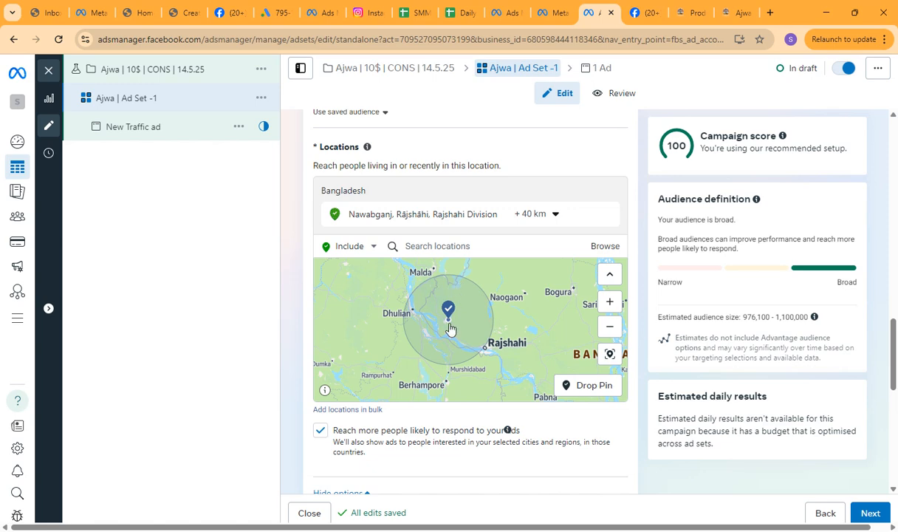
{"action": "scroll", "coordinate": [450, 328], "scroll_direction": "up", "scroll_amount": 3}
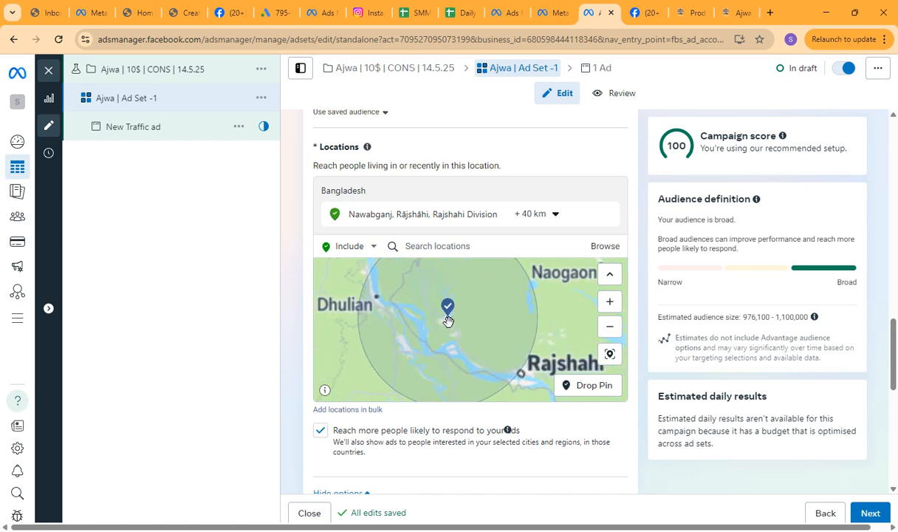
{"action": "scroll", "coordinate": [449, 331], "scroll_direction": "down", "scroll_amount": 3}
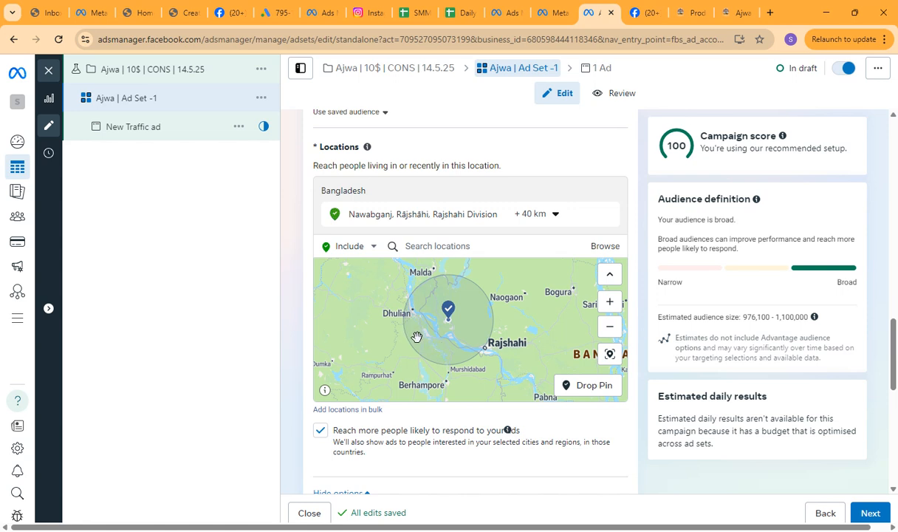
Try a targeting radius of 43 km around Nawabganj, and reduce it to 28 km.
{"action": "left_click", "coordinate": [556, 215]}
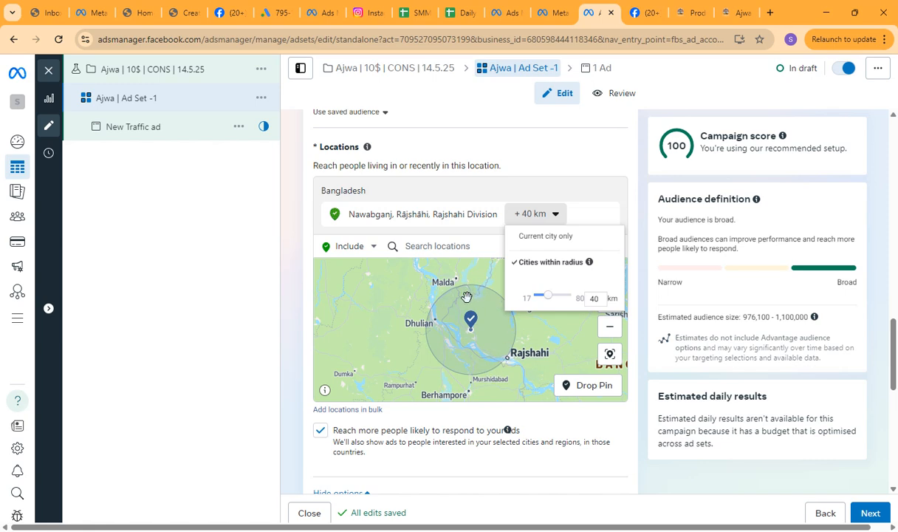
{"action": "left_click_drag", "start_coordinate": [547, 296], "coordinate": [553, 293]}
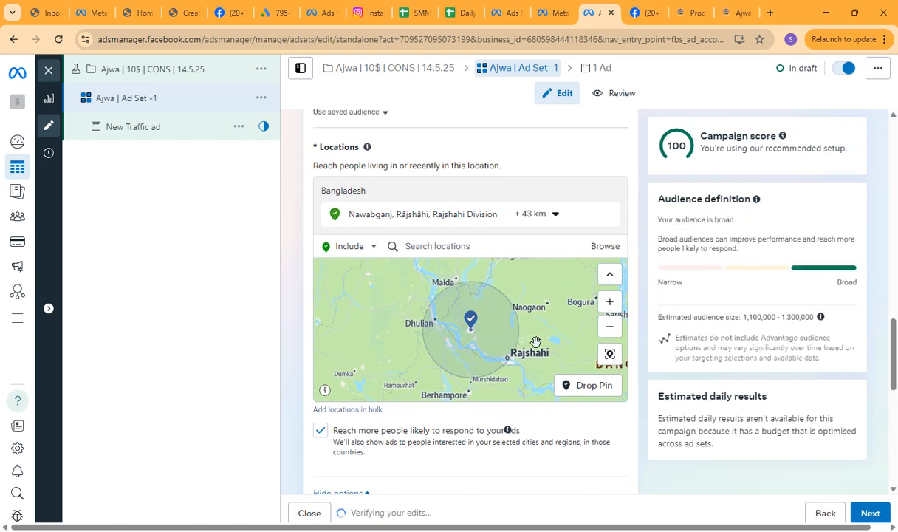
{"action": "left_click", "coordinate": [551, 219]}
{"action": "left_click_drag", "start_coordinate": [551, 297], "coordinate": [544, 295]}
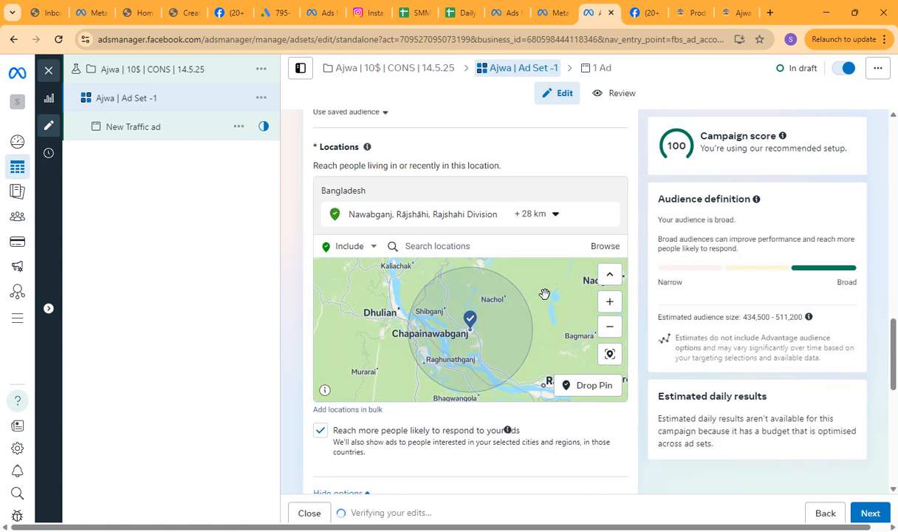
Examine on the map which places around Nawabganj the 28 km targeting radius covers, including the areas toward Bholarhat and Rajshahi.
{"action": "mouse_move", "coordinate": [435, 275]}
{"action": "left_mouse_down"}
{"action": "mouse_move", "coordinate": [460, 317]}
{"action": "mouse_move", "coordinate": [432, 319]}
{"action": "left_mouse_up"}
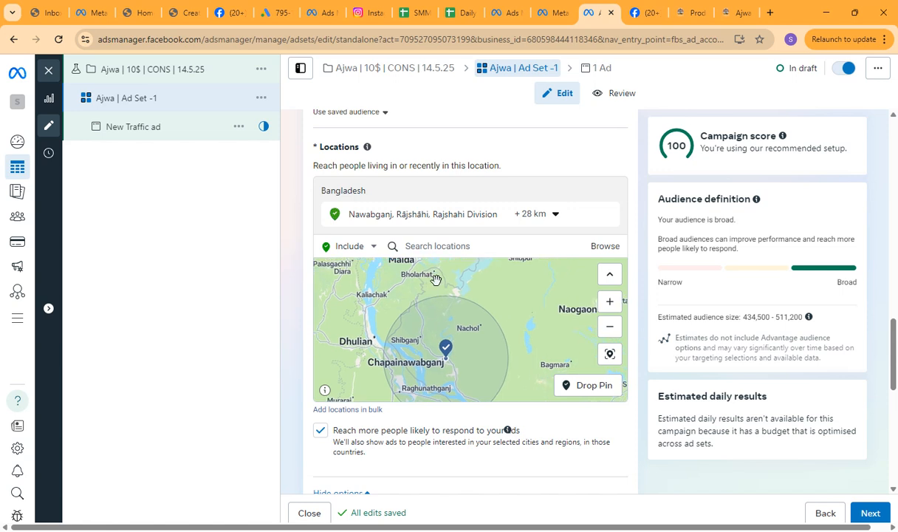
{"action": "mouse_move", "coordinate": [432, 286]}
{"action": "left_mouse_down"}
{"action": "mouse_move", "coordinate": [432, 302]}
{"action": "mouse_move", "coordinate": [427, 269]}
{"action": "mouse_move", "coordinate": [411, 260]}
{"action": "left_mouse_up"}
{"action": "left_click_drag", "start_coordinate": [461, 357], "coordinate": [472, 320]}
{"action": "scroll", "coordinate": [473, 320], "scroll_direction": "down", "scroll_amount": 1}
{"action": "scroll", "coordinate": [473, 320], "scroll_direction": "up", "scroll_amount": 1}
{"action": "left_click_drag", "start_coordinate": [472, 328], "coordinate": [484, 343]}
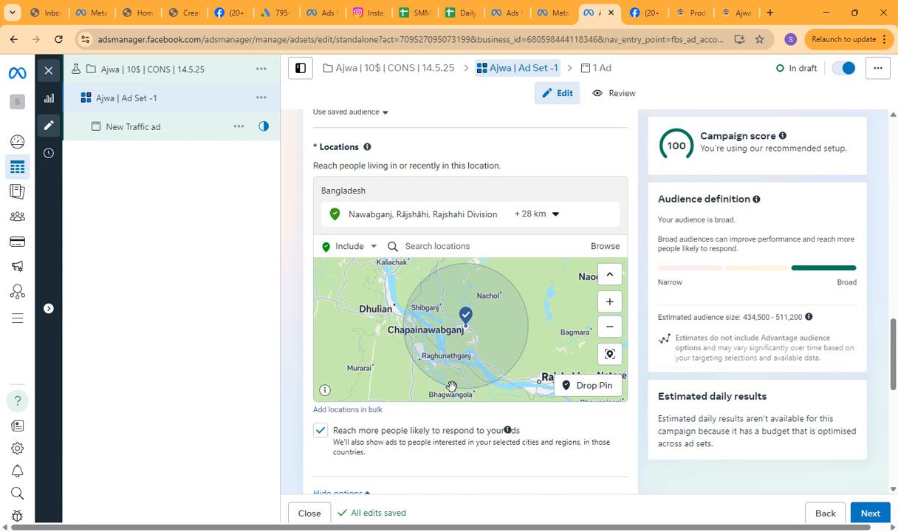
{"action": "mouse_move", "coordinate": [456, 375]}
{"action": "left_mouse_down"}
{"action": "mouse_move", "coordinate": [454, 348]}
{"action": "mouse_move", "coordinate": [446, 365]}
{"action": "left_mouse_up"}
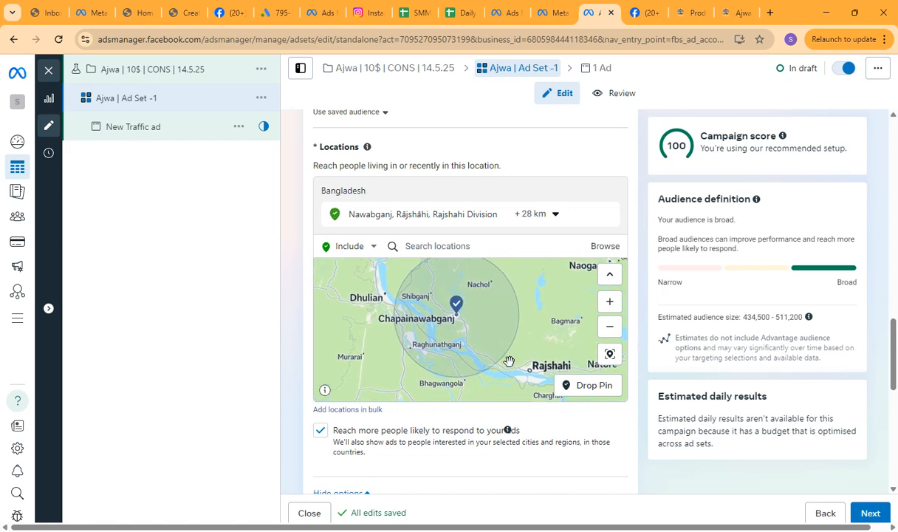
{"action": "left_click_drag", "start_coordinate": [458, 321], "coordinate": [481, 335]}
{"action": "scroll", "coordinate": [493, 361], "scroll_direction": "up", "scroll_amount": 2}
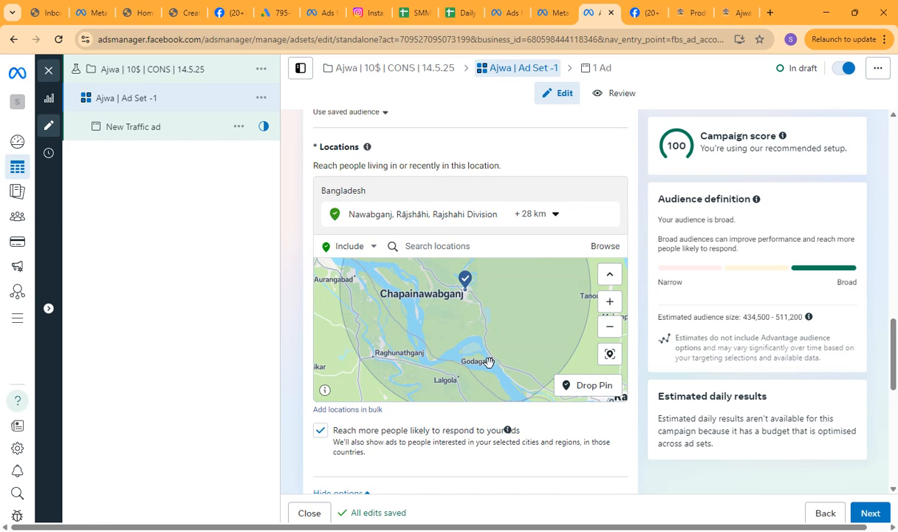
{"action": "scroll", "coordinate": [488, 362], "scroll_direction": "up", "scroll_amount": 2}
{"action": "scroll", "coordinate": [488, 362], "scroll_direction": "down", "scroll_amount": 3}
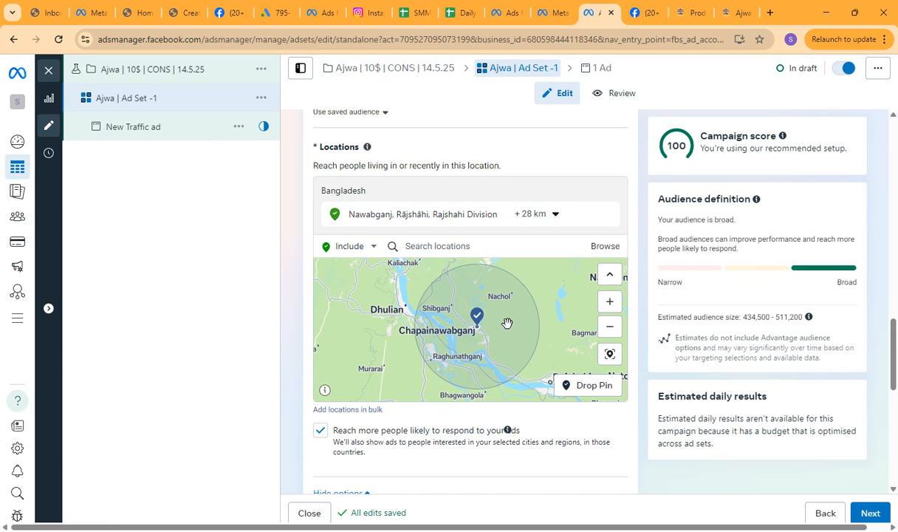
{"action": "left_click_drag", "start_coordinate": [507, 319], "coordinate": [520, 336]}
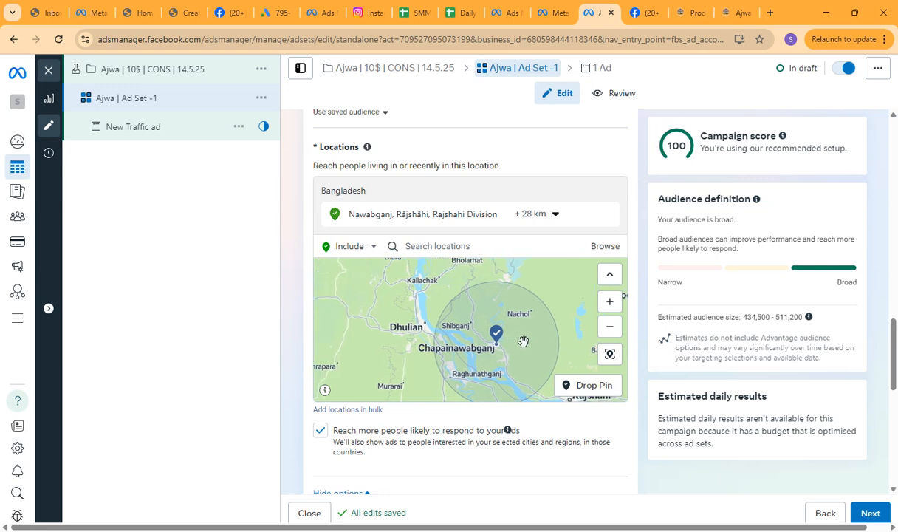
Set the targeting radius around Nawabganj to 39 km and check its northern edge near Bholarhat on the map.
{"action": "left_click", "coordinate": [555, 215]}
{"action": "left_click_drag", "start_coordinate": [543, 296], "coordinate": [548, 296]}
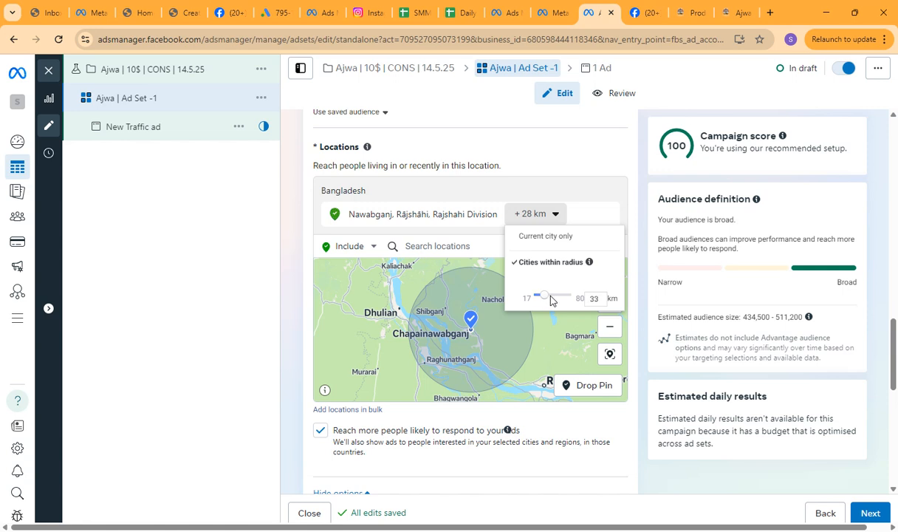
{"action": "left_click_drag", "start_coordinate": [555, 303], "coordinate": [555, 302]}
{"action": "left_click_drag", "start_coordinate": [556, 302], "coordinate": [555, 302]}
{"action": "left_click", "coordinate": [593, 298]}
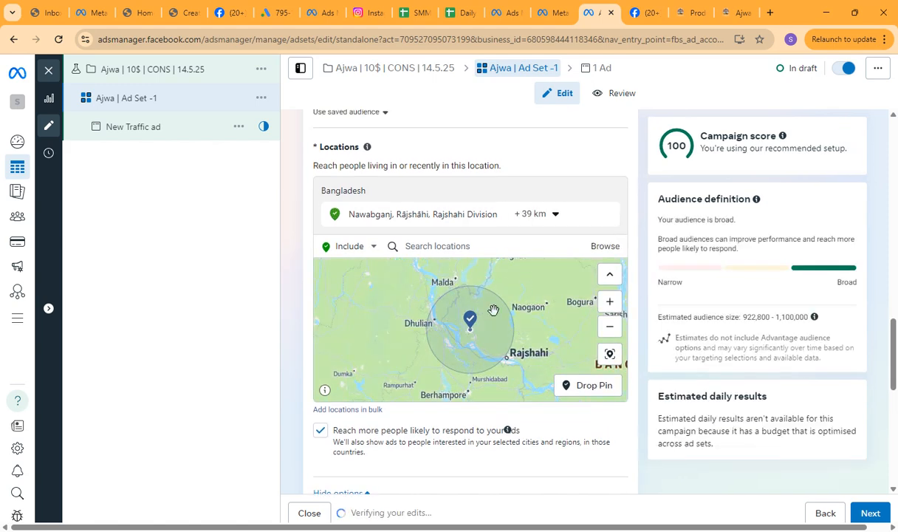
{"action": "scroll", "coordinate": [455, 284], "scroll_direction": "up", "scroll_amount": 4}
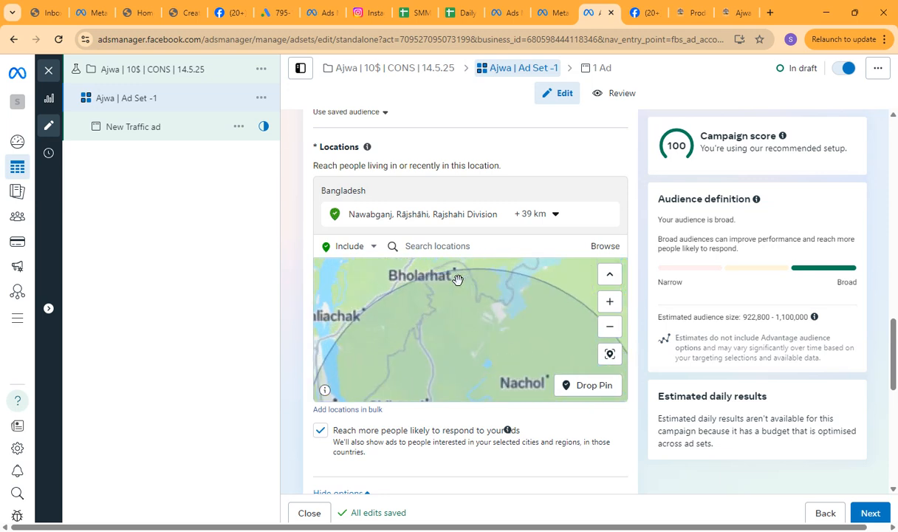
{"action": "left_click_drag", "start_coordinate": [467, 287], "coordinate": [481, 344]}
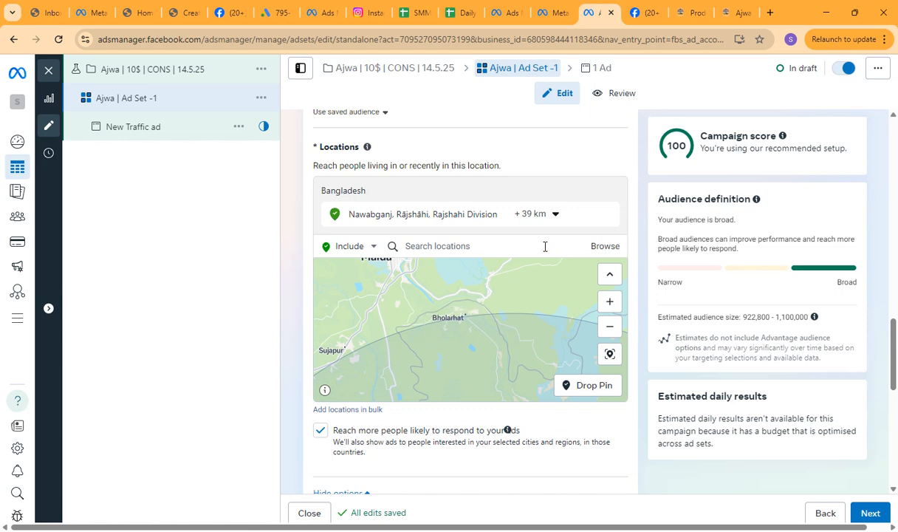
Set the targeting radius around Nawabganj to 40 km and inspect closely how its boundary runs past Bholarhat.
{"action": "left_click", "coordinate": [546, 220]}
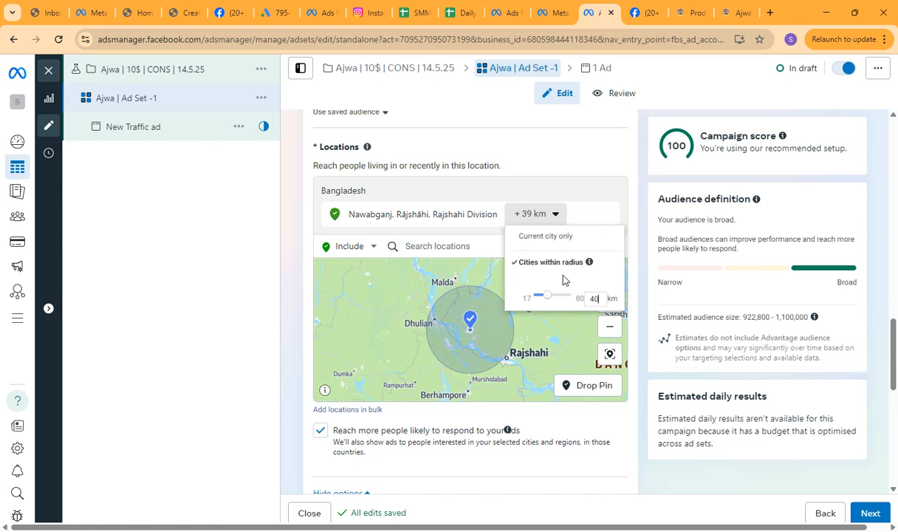
{"action": "left_click", "coordinate": [604, 207]}
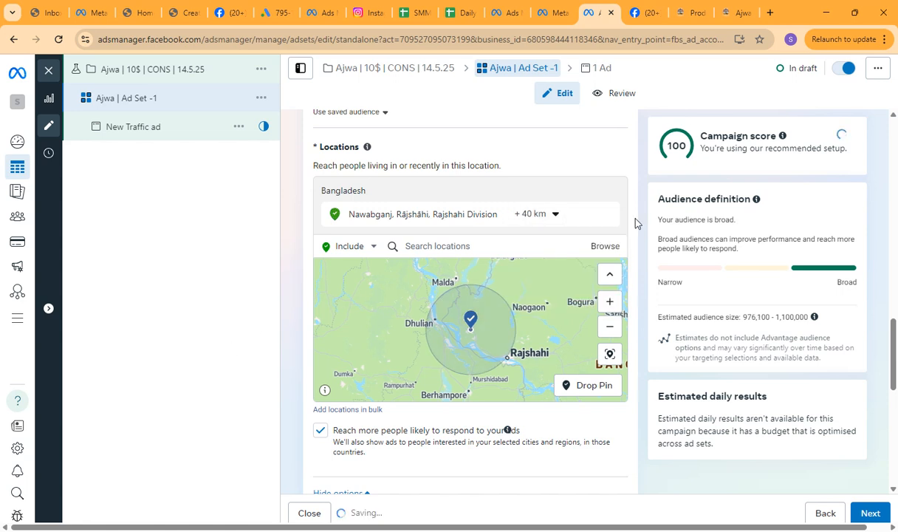
{"action": "scroll", "coordinate": [467, 302], "scroll_direction": "up", "scroll_amount": 2}
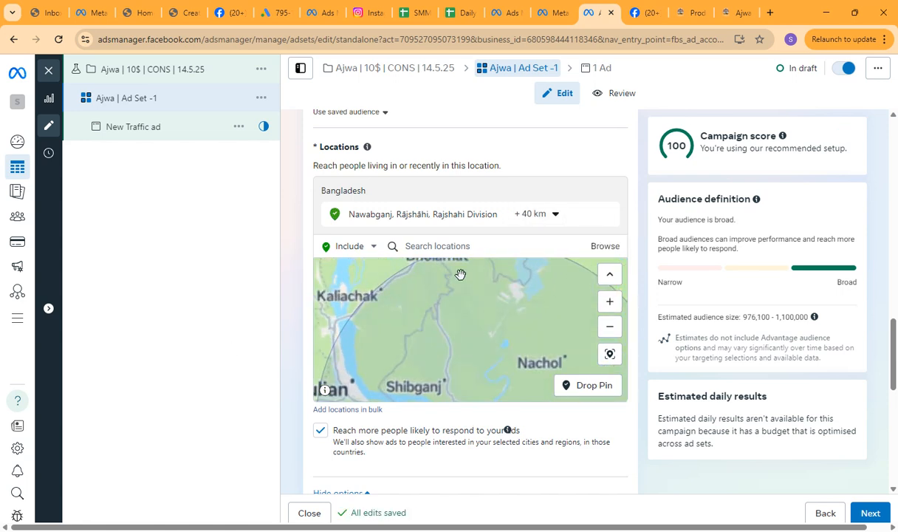
{"action": "left_click_drag", "start_coordinate": [460, 276], "coordinate": [447, 346]}
{"action": "scroll", "coordinate": [447, 326], "scroll_direction": "up", "scroll_amount": 4}
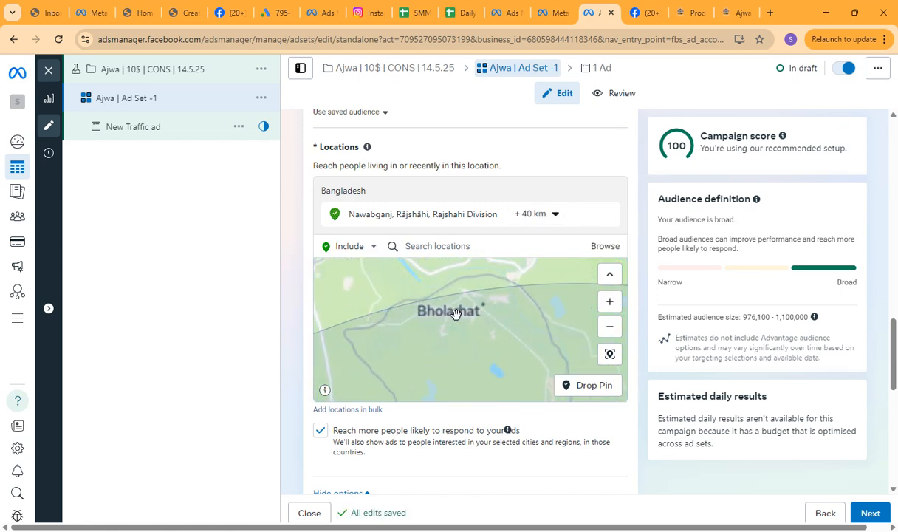
{"action": "scroll", "coordinate": [481, 322], "scroll_direction": "down", "scroll_amount": 5}
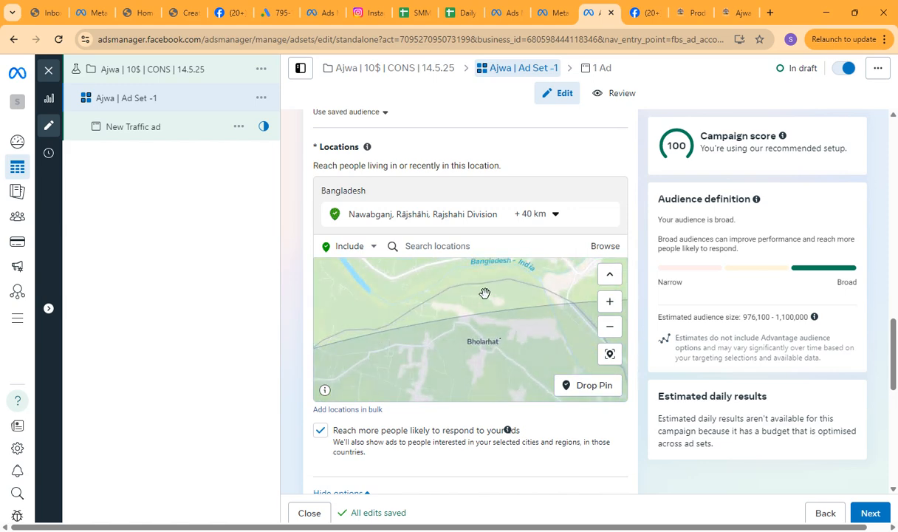
{"action": "left_click", "coordinate": [534, 214]}
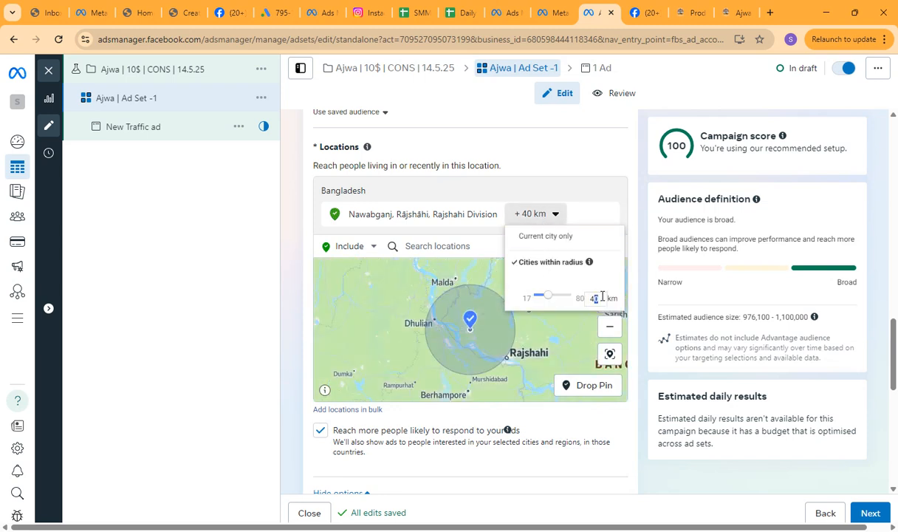
{"action": "left_click", "coordinate": [596, 194]}
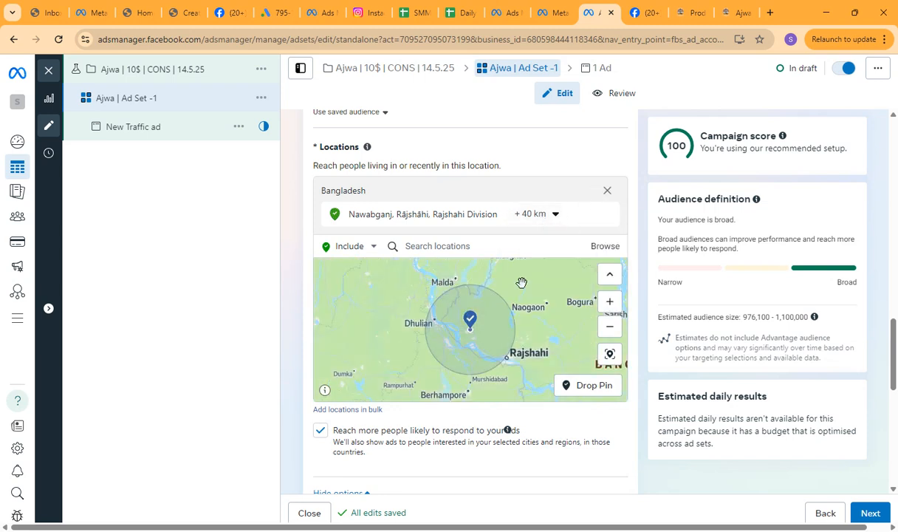
{"action": "scroll", "coordinate": [470, 298], "scroll_direction": "up", "scroll_amount": 1}
{"action": "scroll", "coordinate": [457, 285], "scroll_direction": "up", "scroll_amount": 4}
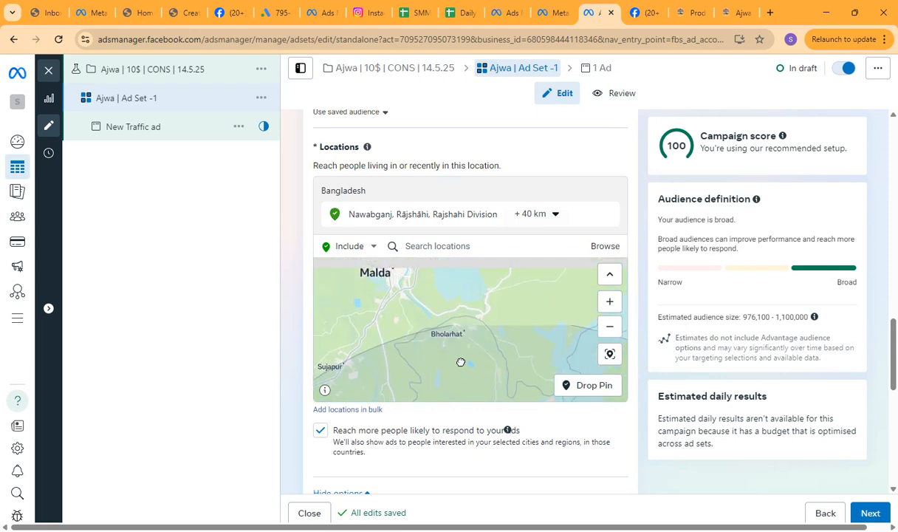
{"action": "scroll", "coordinate": [472, 325], "scroll_direction": "down", "scroll_amount": 5}
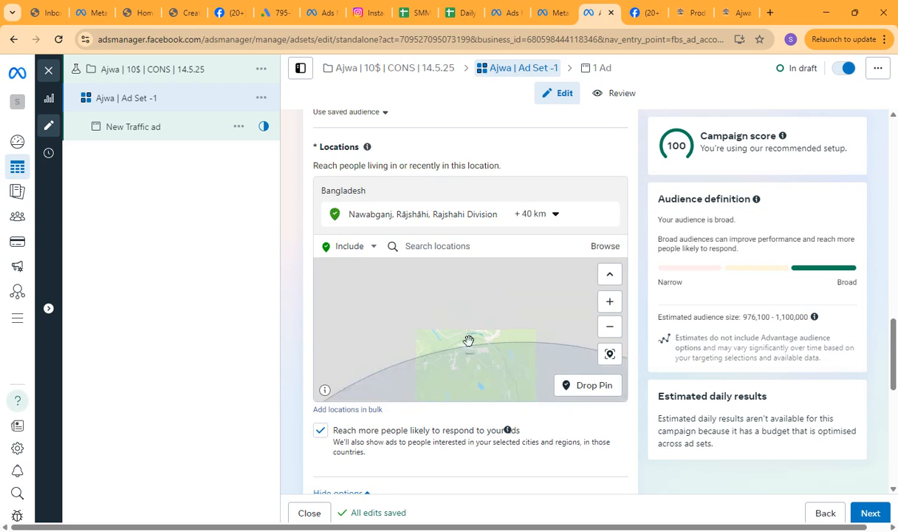
Set the cities-within-radius distance for Nawabganj to 41 km.
{"action": "left_click", "coordinate": [536, 220]}
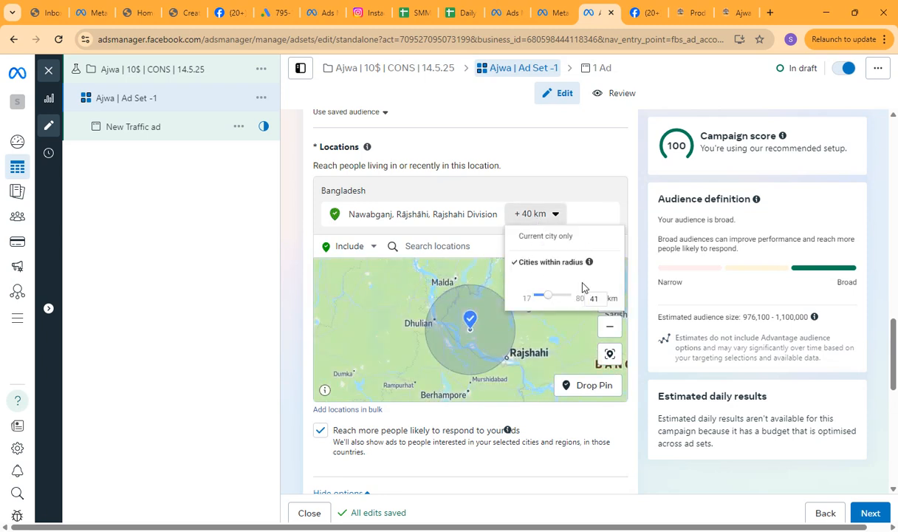
{"action": "left_click", "coordinate": [551, 220]}
{"action": "left_click_drag", "start_coordinate": [552, 299], "coordinate": [554, 302]}
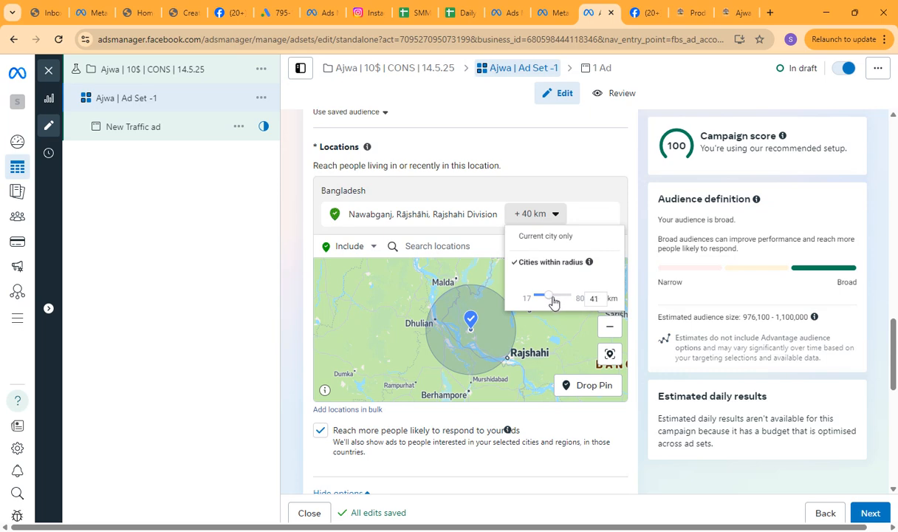
{"action": "left_click", "coordinate": [528, 168]}
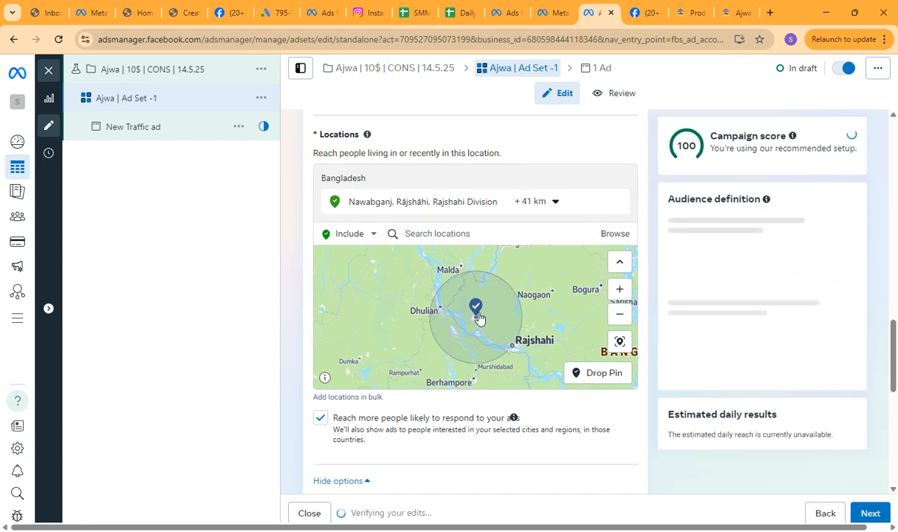
Examine the boundary of the 41 km radius on the map, from Bholarhat past Rohanpur, Niamatpur and Mohanpur to Rajshahi and Chapainawabganj.
{"action": "scroll", "coordinate": [464, 288], "scroll_direction": "up", "scroll_amount": 4}
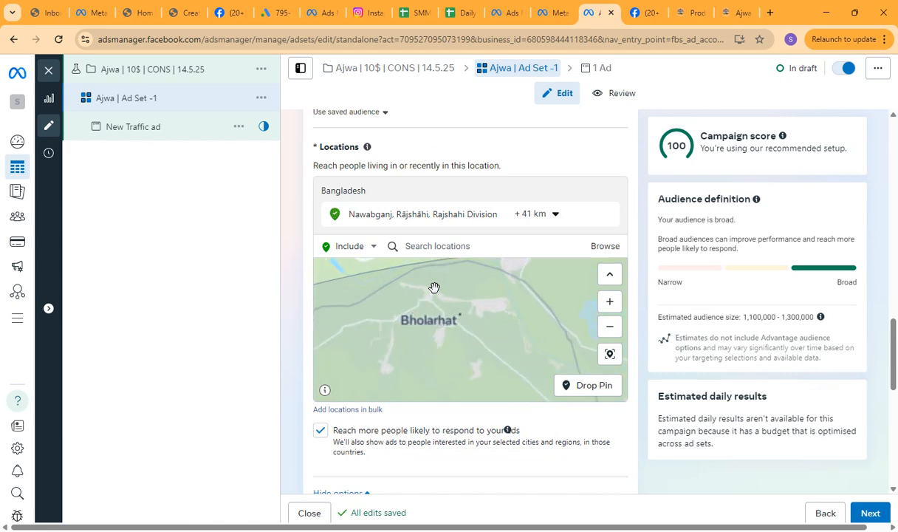
{"action": "scroll", "coordinate": [457, 319], "scroll_direction": "down", "scroll_amount": 3}
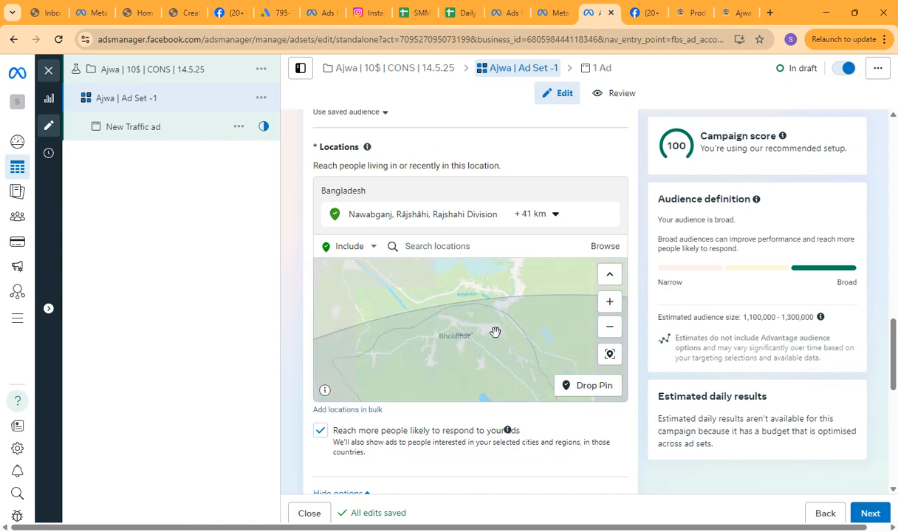
{"action": "left_click_drag", "start_coordinate": [495, 332], "coordinate": [445, 301]}
{"action": "scroll", "coordinate": [478, 351], "scroll_direction": "up", "scroll_amount": 3}
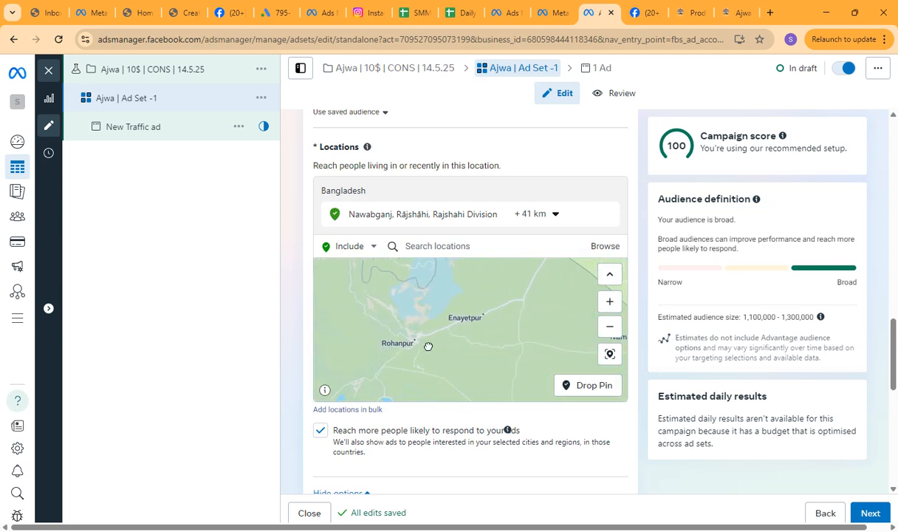
{"action": "left_click_drag", "start_coordinate": [433, 343], "coordinate": [416, 363]}
{"action": "left_click_drag", "start_coordinate": [492, 308], "coordinate": [439, 383]}
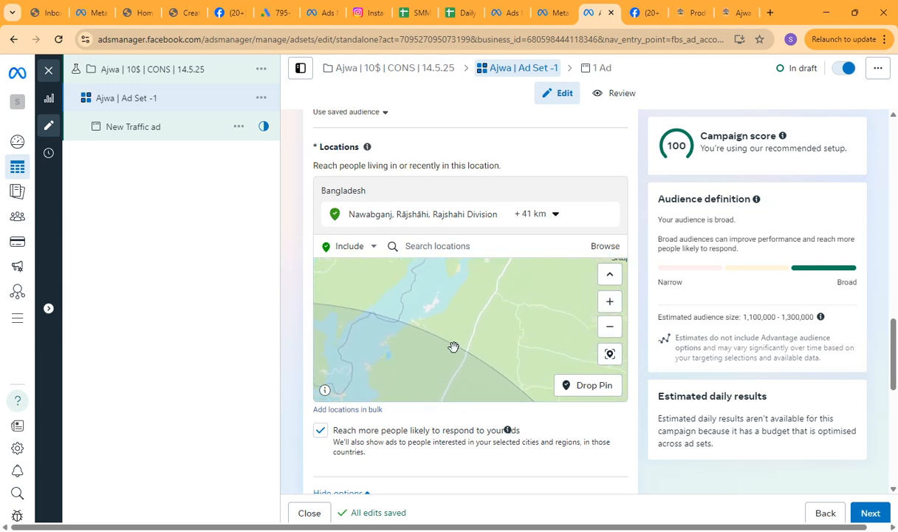
{"action": "scroll", "coordinate": [453, 358], "scroll_direction": "down", "scroll_amount": 2}
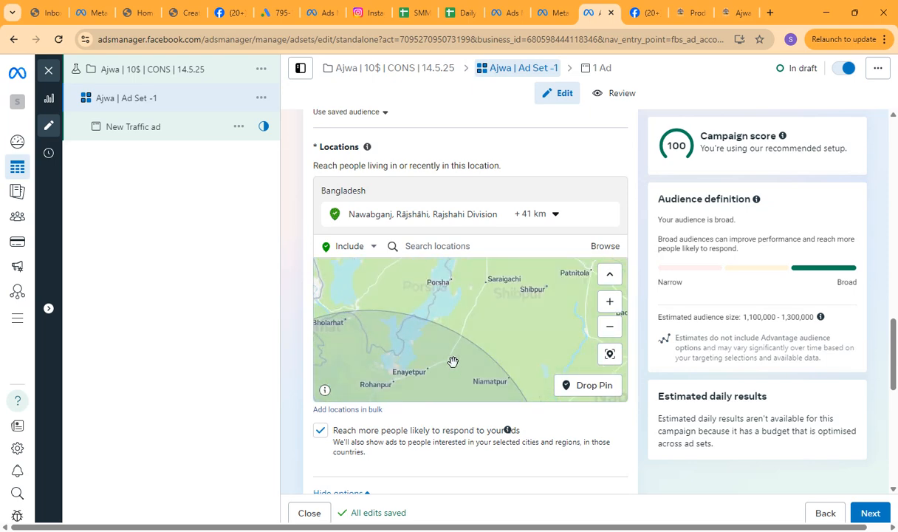
{"action": "left_click_drag", "start_coordinate": [453, 362], "coordinate": [397, 312]}
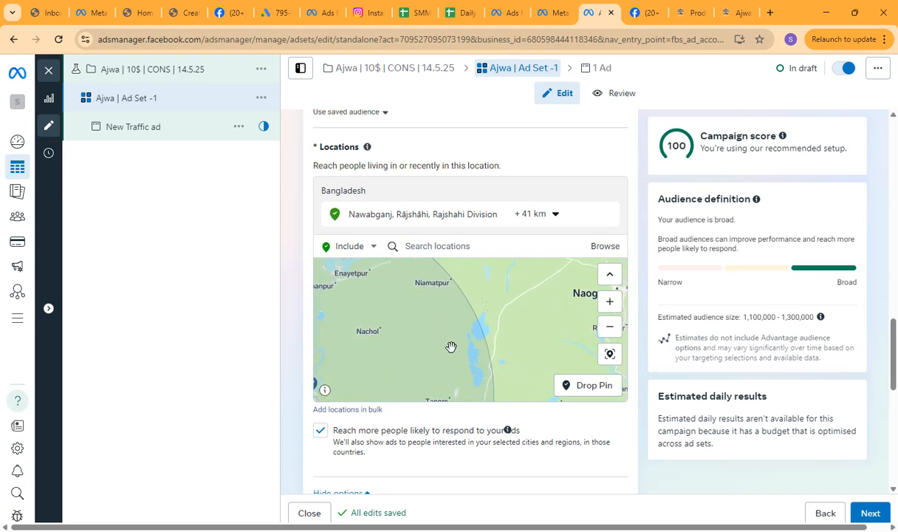
{"action": "left_click_drag", "start_coordinate": [408, 351], "coordinate": [388, 297]}
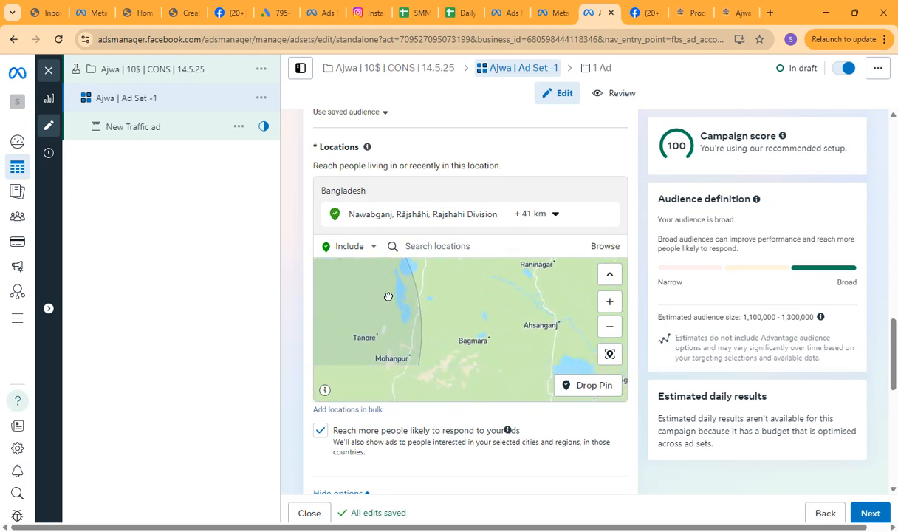
{"action": "left_click_drag", "start_coordinate": [388, 347], "coordinate": [481, 291]}
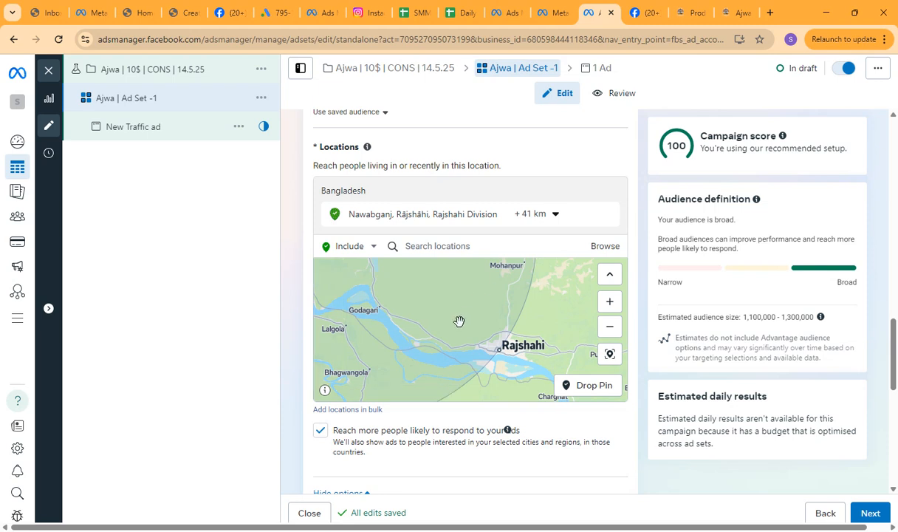
{"action": "left_click_drag", "start_coordinate": [426, 344], "coordinate": [533, 369]}
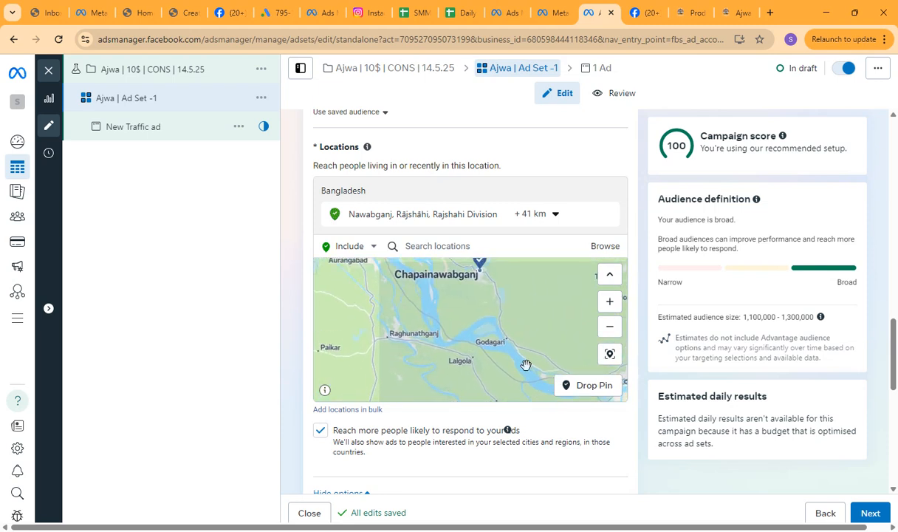
{"action": "left_click_drag", "start_coordinate": [450, 319], "coordinate": [458, 336]}
{"action": "scroll", "coordinate": [460, 325], "scroll_direction": "down", "scroll_amount": 3}
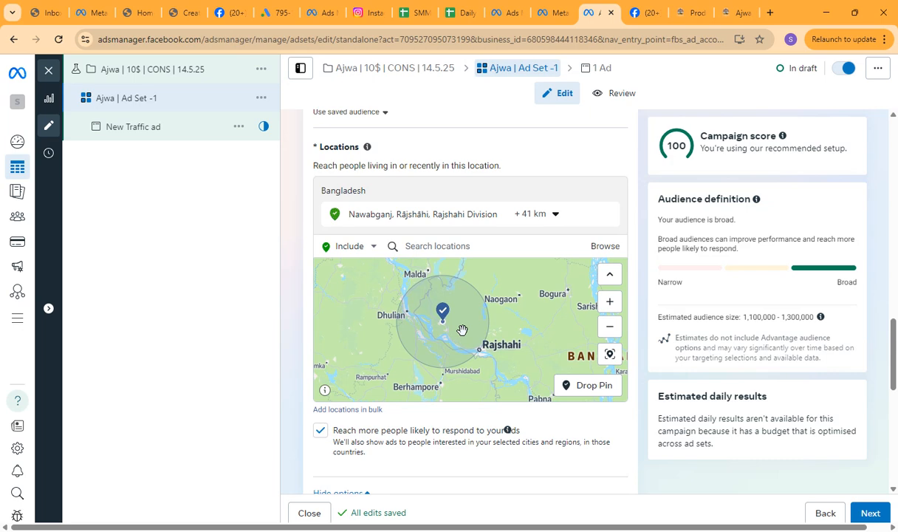
Add the country India to the ad set's locations and change it to an excluded location.
{"action": "left_click", "coordinate": [439, 240]}
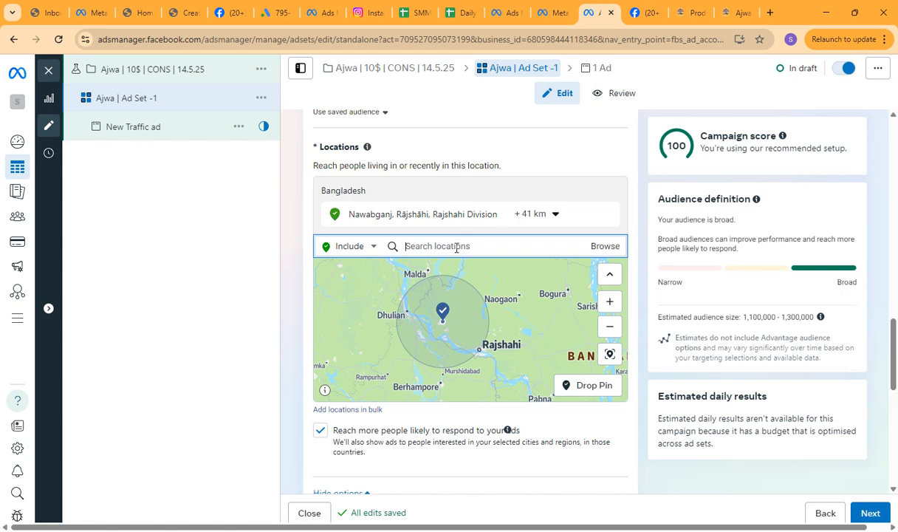
{"action": "type", "text": "india"}
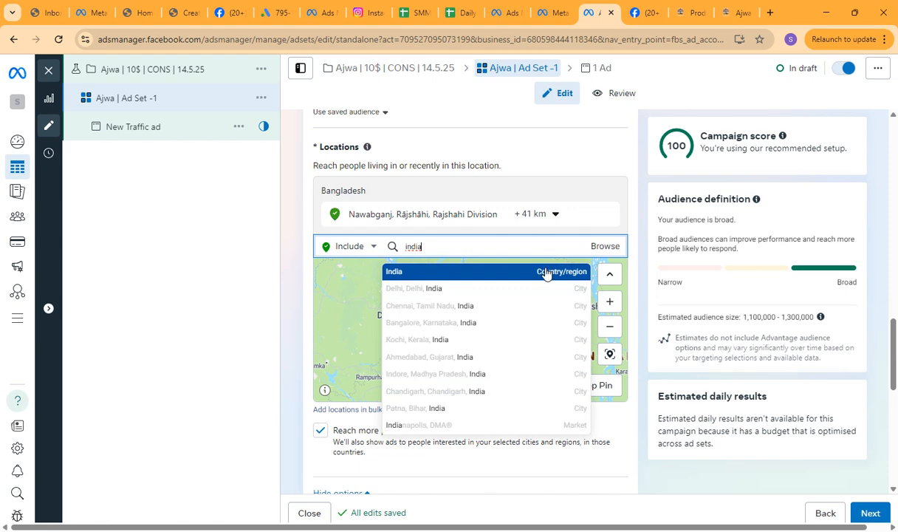
{"action": "left_click", "coordinate": [467, 271]}
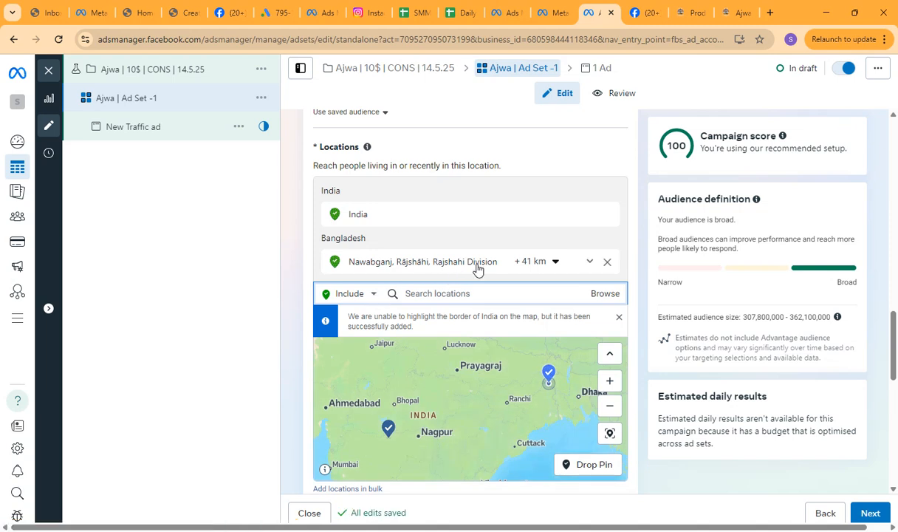
{"action": "left_click", "coordinate": [588, 216]}
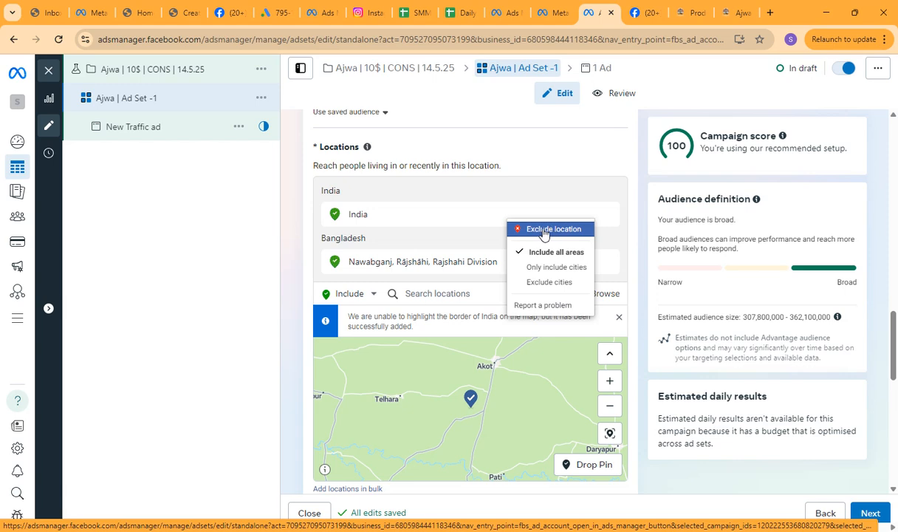
{"action": "left_click", "coordinate": [542, 230]}
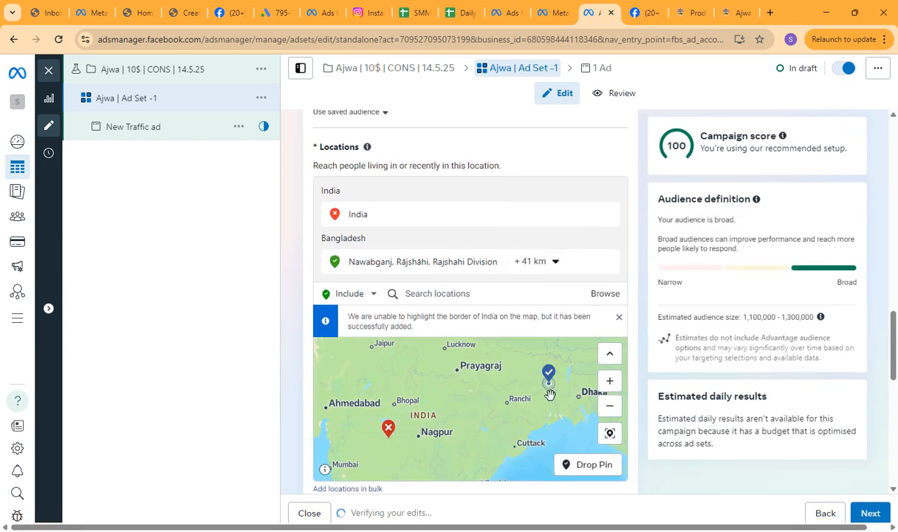
Exclude the city of Rajshahi, Rajshahi Division, Bangladesh from the ad set's locations.
{"action": "scroll", "coordinate": [551, 391], "scroll_direction": "up", "scroll_amount": 2}
{"action": "scroll", "coordinate": [555, 377], "scroll_direction": "up", "scroll_amount": 5}
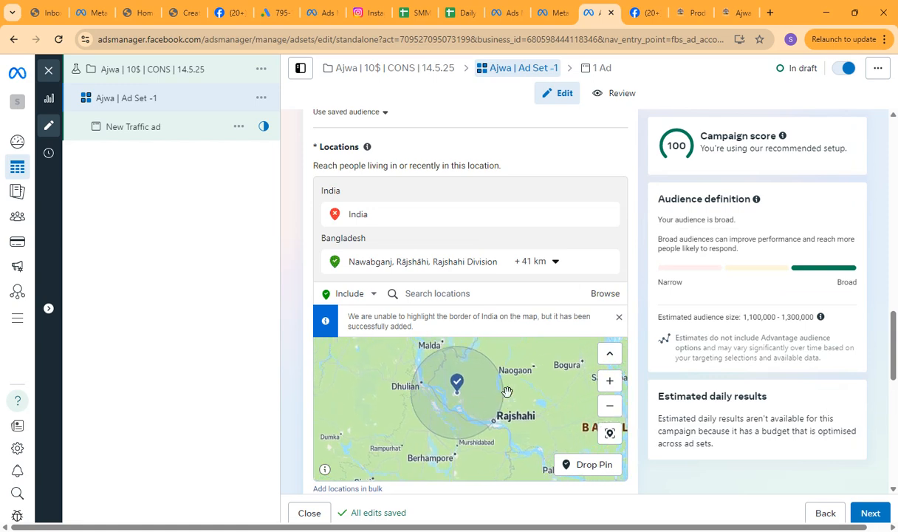
{"action": "scroll", "coordinate": [462, 392], "scroll_direction": "up", "scroll_amount": 1}
{"action": "scroll", "coordinate": [454, 374], "scroll_direction": "up", "scroll_amount": 1}
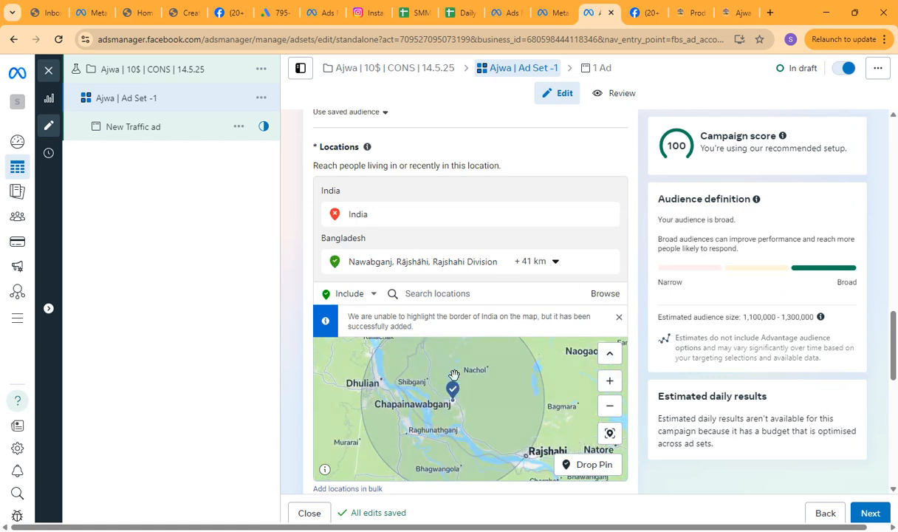
{"action": "left_click", "coordinate": [375, 296]}
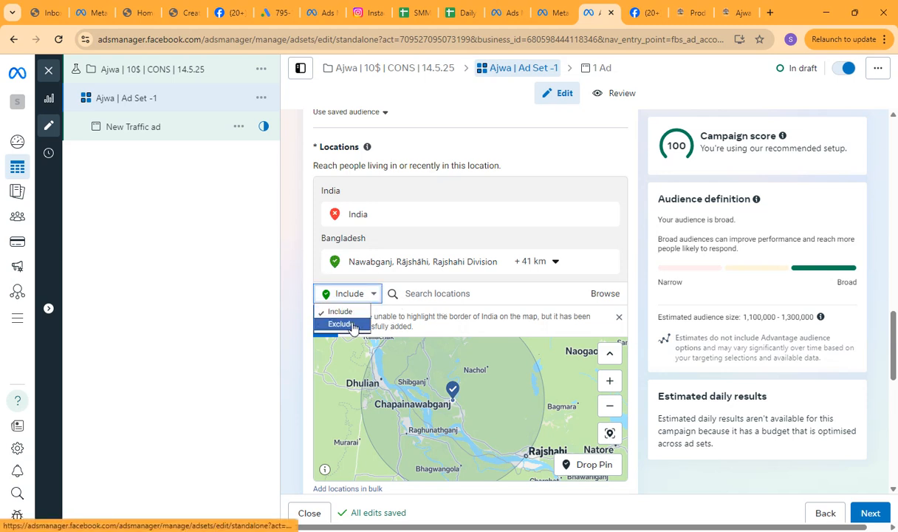
{"action": "left_click", "coordinate": [343, 322]}
{"action": "type", "text": "rajshahi"}
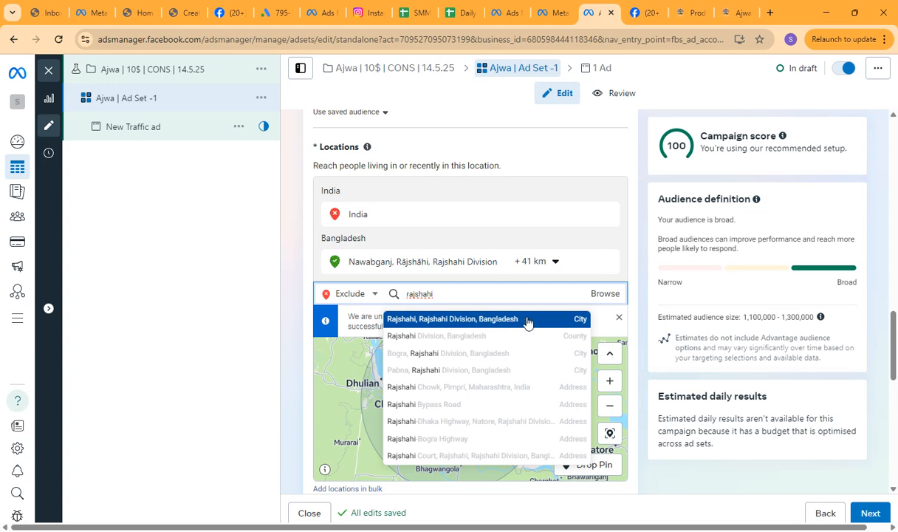
{"action": "left_click", "coordinate": [579, 325]}
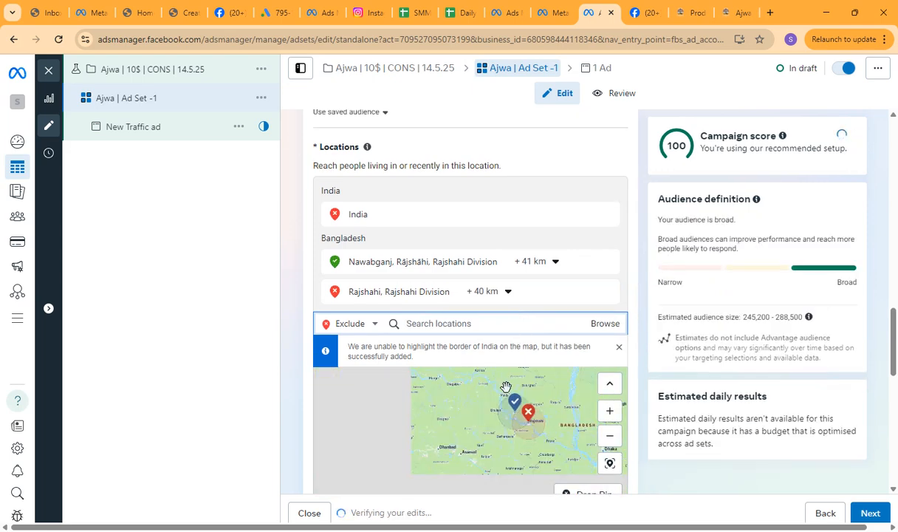
Examine on the map how the Rajshahi exclusion circle overlaps the Nawabganj radius around Chapainawabganj and Godagari.
{"action": "scroll", "coordinate": [556, 427], "scroll_direction": "up", "scroll_amount": 5}
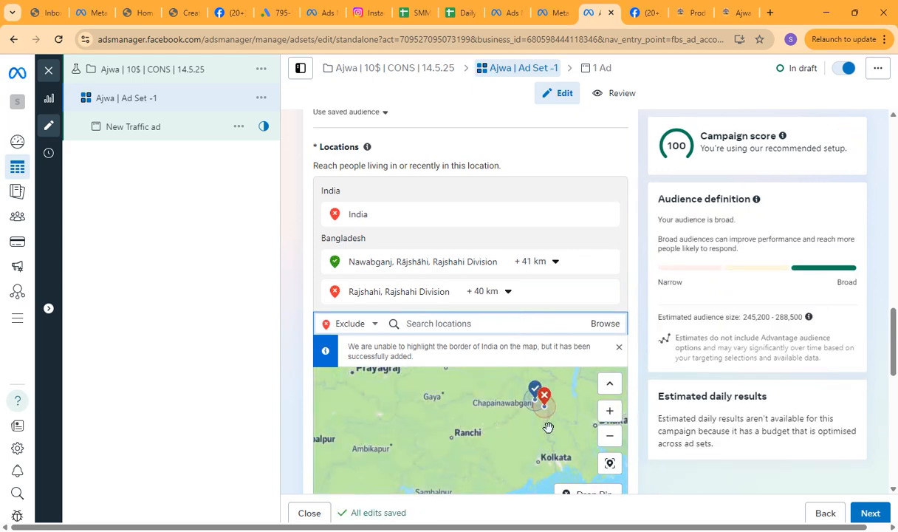
{"action": "left_click_drag", "start_coordinate": [549, 399], "coordinate": [484, 492]}
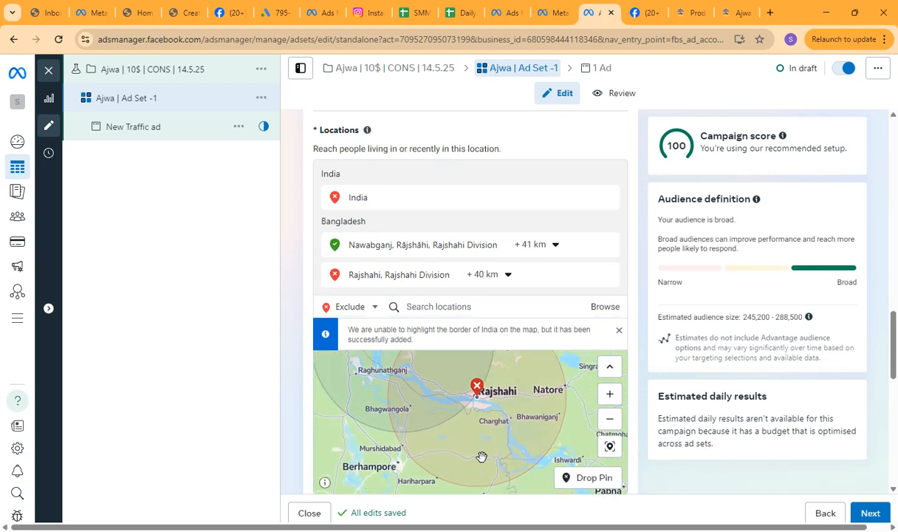
{"action": "left_click_drag", "start_coordinate": [478, 430], "coordinate": [483, 457]}
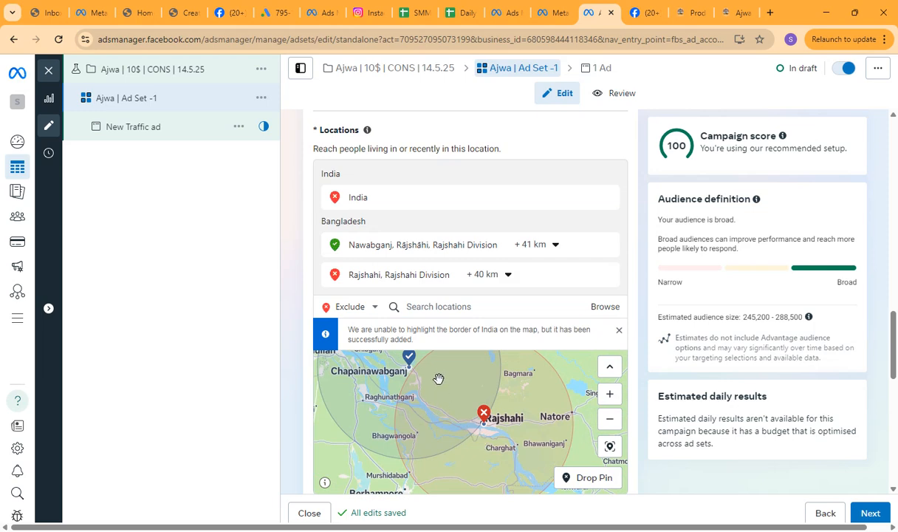
{"action": "left_click_drag", "start_coordinate": [441, 377], "coordinate": [425, 401]}
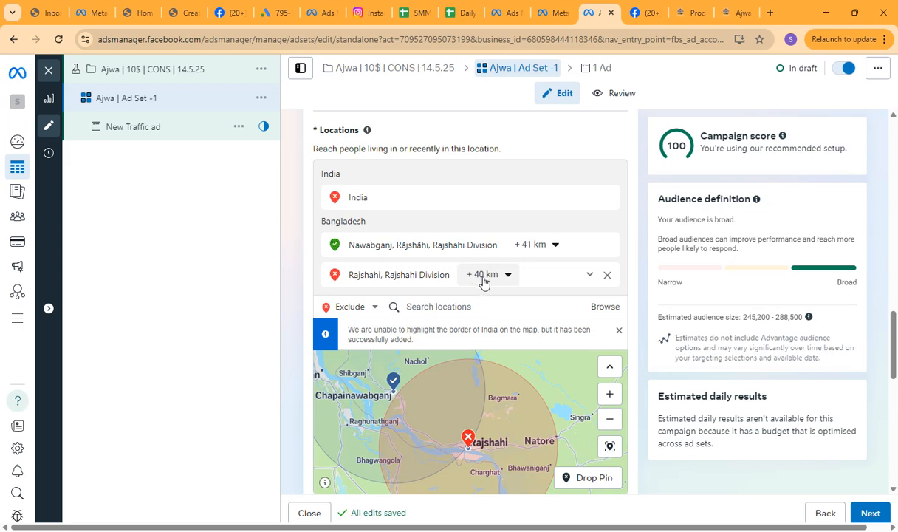
{"action": "scroll", "coordinate": [376, 395], "scroll_direction": "up", "scroll_amount": 1}
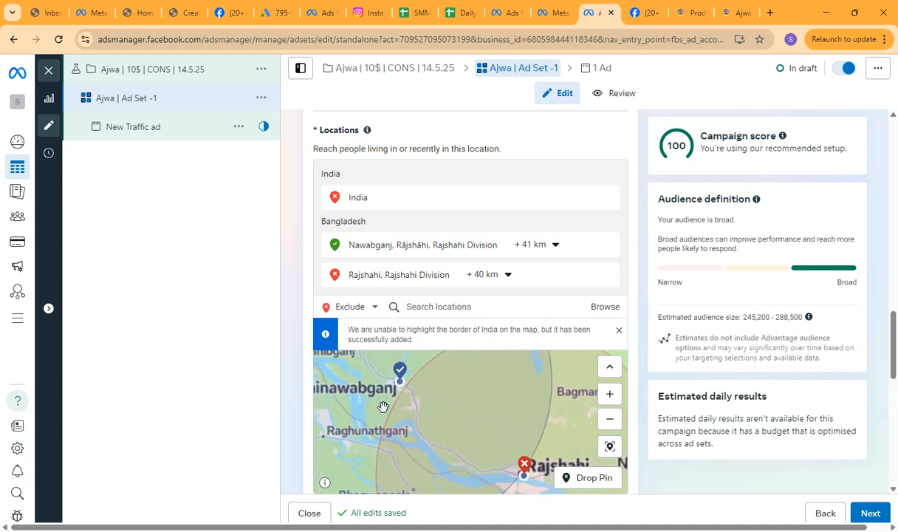
{"action": "scroll", "coordinate": [397, 416], "scroll_direction": "up", "scroll_amount": 1}
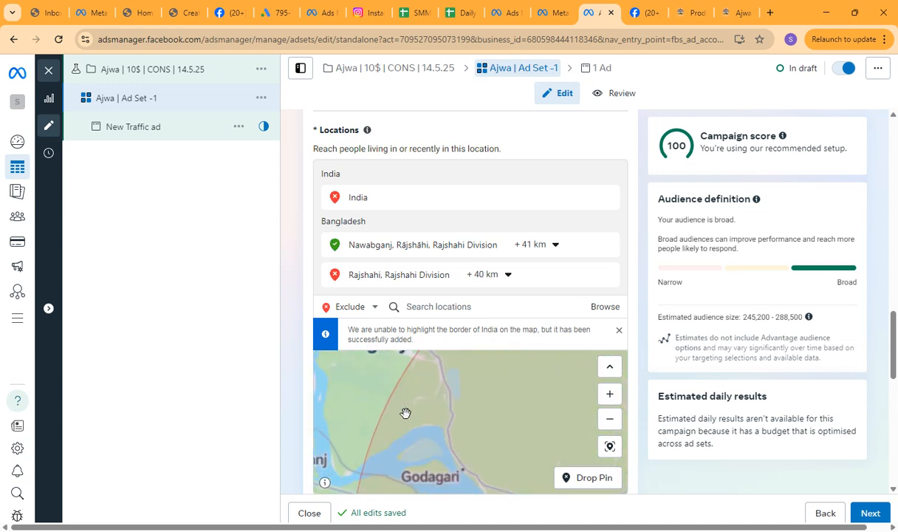
{"action": "scroll", "coordinate": [418, 401], "scroll_direction": "up", "scroll_amount": 1}
{"action": "left_click_drag", "start_coordinate": [435, 392], "coordinate": [408, 457]}
{"action": "left_click_drag", "start_coordinate": [441, 410], "coordinate": [433, 429]}
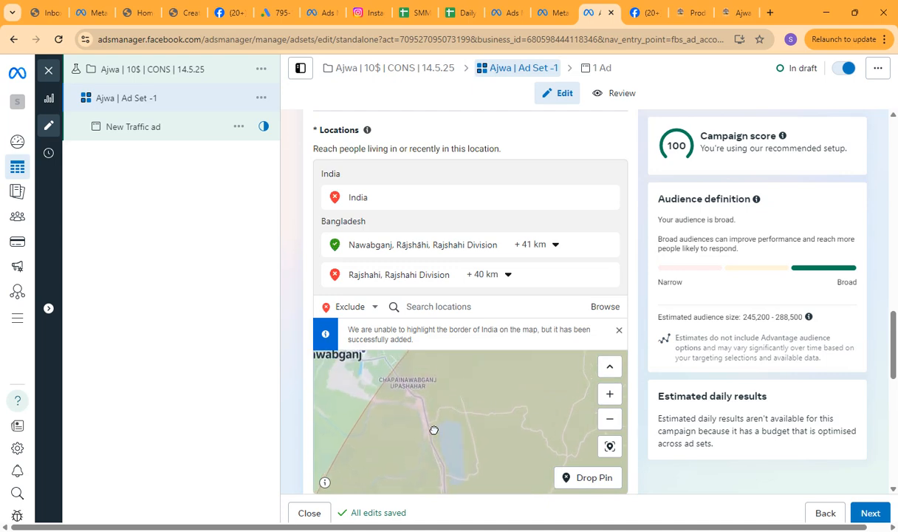
Follow the Rajshahi exclusion boundary on the map north-east from Chapainawabganj past Amnura.
{"action": "scroll", "coordinate": [427, 415], "scroll_direction": "up", "scroll_amount": 1}
{"action": "left_click_drag", "start_coordinate": [465, 375], "coordinate": [441, 462]}
{"action": "left_click_drag", "start_coordinate": [463, 425], "coordinate": [439, 471]}
{"action": "left_click_drag", "start_coordinate": [492, 418], "coordinate": [415, 463]}
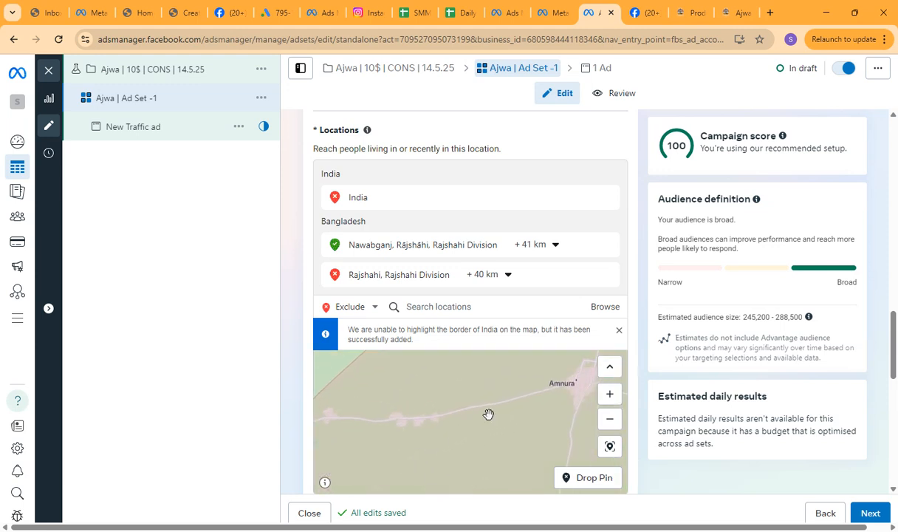
{"action": "left_click_drag", "start_coordinate": [483, 417], "coordinate": [410, 459]}
{"action": "mouse_move", "coordinate": [480, 377]}
{"action": "left_mouse_down"}
{"action": "mouse_move", "coordinate": [469, 464]}
{"action": "mouse_move", "coordinate": [455, 413]}
{"action": "mouse_move", "coordinate": [449, 456]}
{"action": "left_mouse_up"}
{"action": "left_click_drag", "start_coordinate": [481, 431], "coordinate": [407, 457]}
{"action": "left_click_drag", "start_coordinate": [488, 413], "coordinate": [415, 461]}
{"action": "mouse_move", "coordinate": [501, 423]}
{"action": "left_mouse_down"}
{"action": "mouse_move", "coordinate": [439, 441]}
{"action": "mouse_move", "coordinate": [403, 464]}
{"action": "left_mouse_up"}
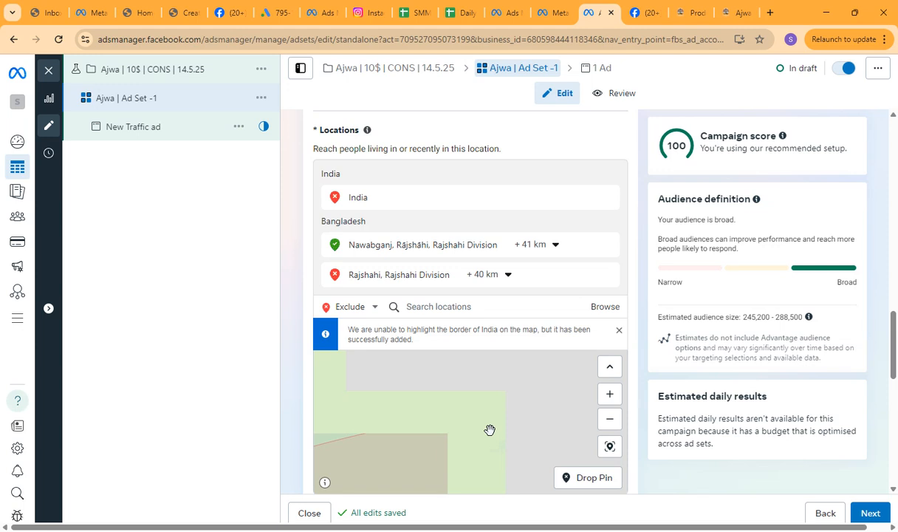
{"action": "left_click_drag", "start_coordinate": [511, 438], "coordinate": [417, 409]}
Set the exclusion radius around Rajshahi to 24 km and check its western edge near Godagari.
{"action": "scroll", "coordinate": [483, 418], "scroll_direction": "down", "scroll_amount": 3}
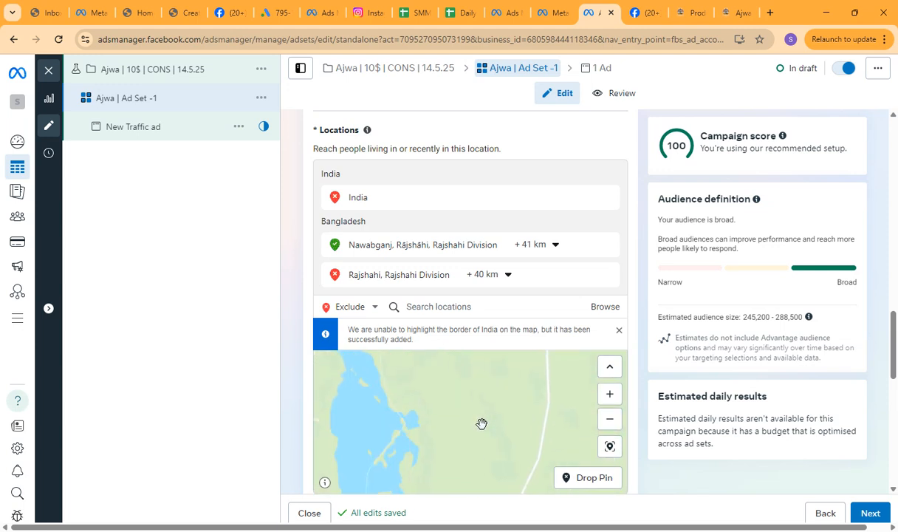
{"action": "scroll", "coordinate": [484, 423], "scroll_direction": "down", "scroll_amount": 2}
{"action": "scroll", "coordinate": [485, 423], "scroll_direction": "down", "scroll_amount": 3}
{"action": "left_click_drag", "start_coordinate": [474, 452], "coordinate": [479, 383]}
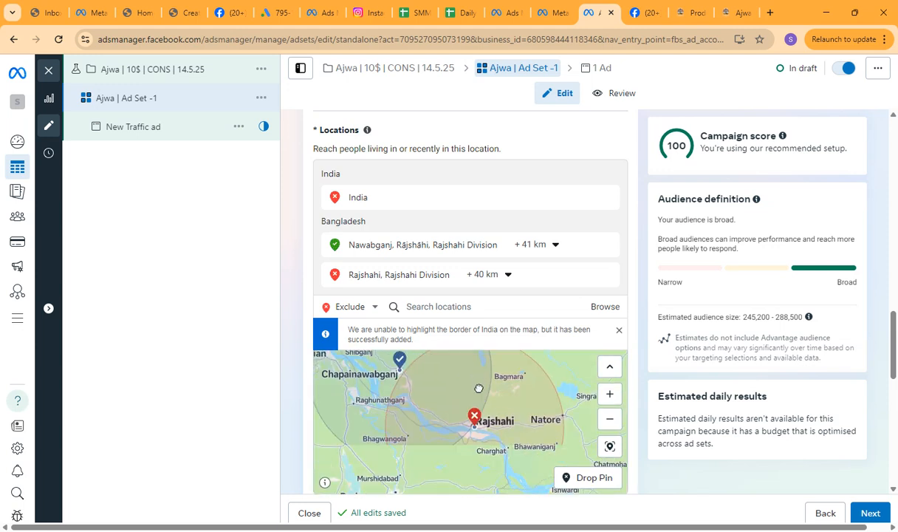
{"action": "scroll", "coordinate": [472, 420], "scroll_direction": "down", "scroll_amount": 1}
{"action": "left_click", "coordinate": [507, 276]}
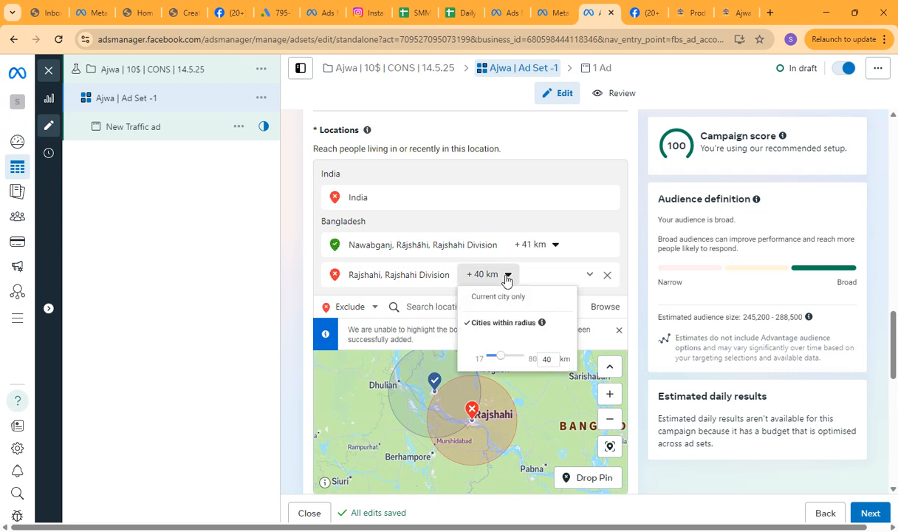
{"action": "left_click_drag", "start_coordinate": [501, 360], "coordinate": [495, 355]}
{"action": "scroll", "coordinate": [553, 399], "scroll_direction": "up", "scroll_amount": 6}
{"action": "left_click_drag", "start_coordinate": [510, 393], "coordinate": [457, 437]}
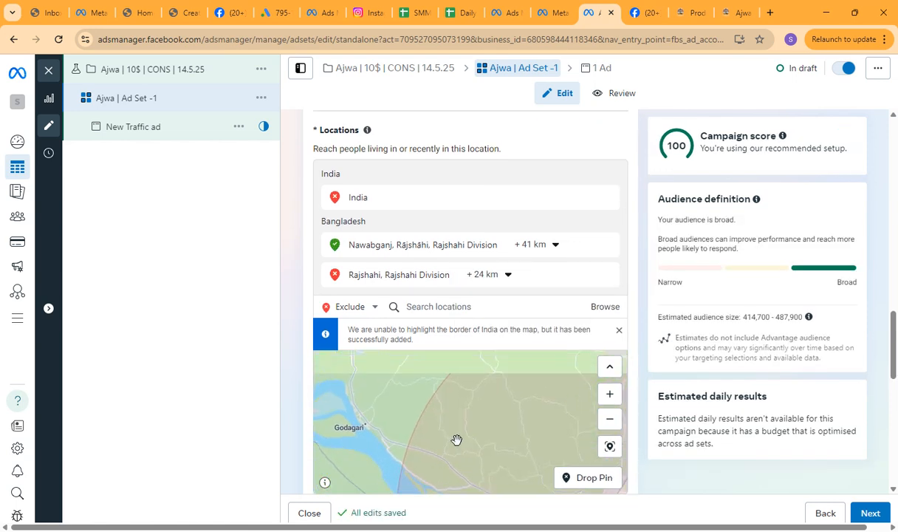
Set the exclusion radius around Rajshahi to 30 km.
{"action": "left_click", "coordinate": [489, 278]}
{"action": "left_click_drag", "start_coordinate": [493, 361], "coordinate": [499, 361]}
{"action": "left_click", "coordinate": [640, 274]}
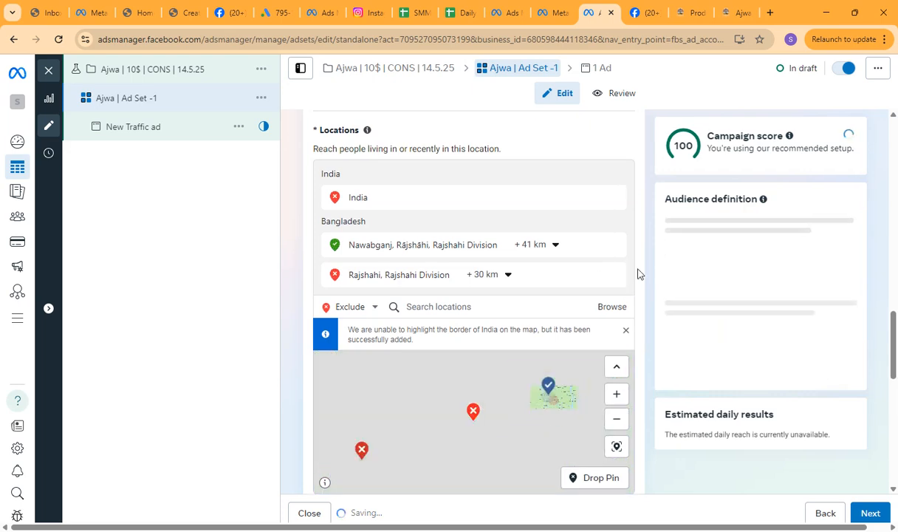
{"action": "scroll", "coordinate": [554, 386], "scroll_direction": "up", "scroll_amount": 2}
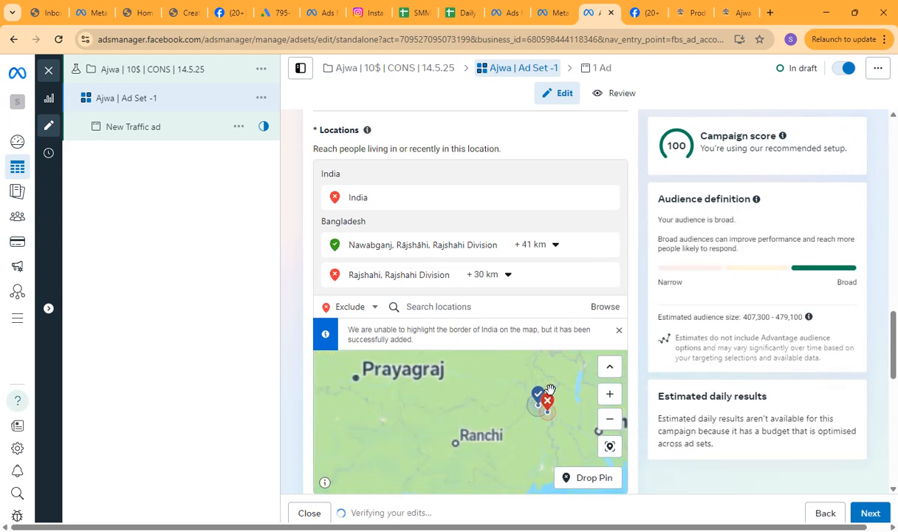
{"action": "left_click", "coordinate": [467, 308]}
{"action": "type", "text": "naog"}
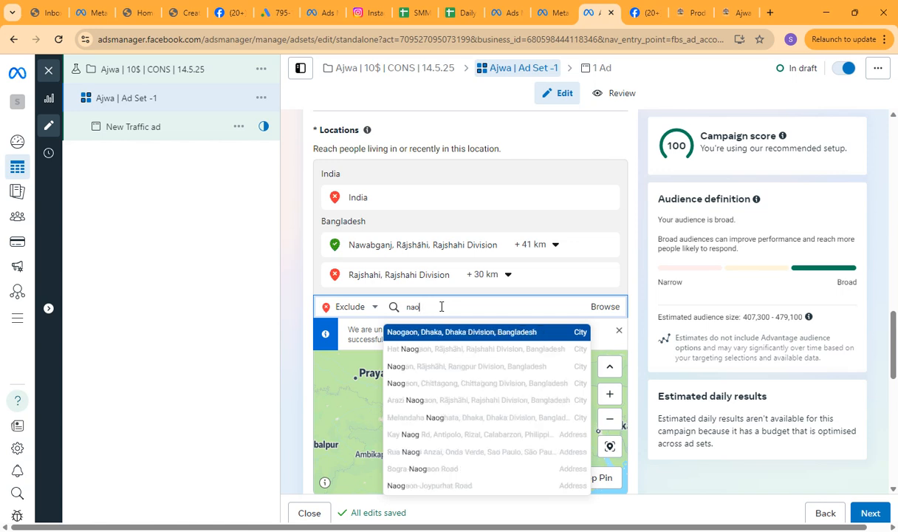
{"action": "key", "text": "BackSpace"}
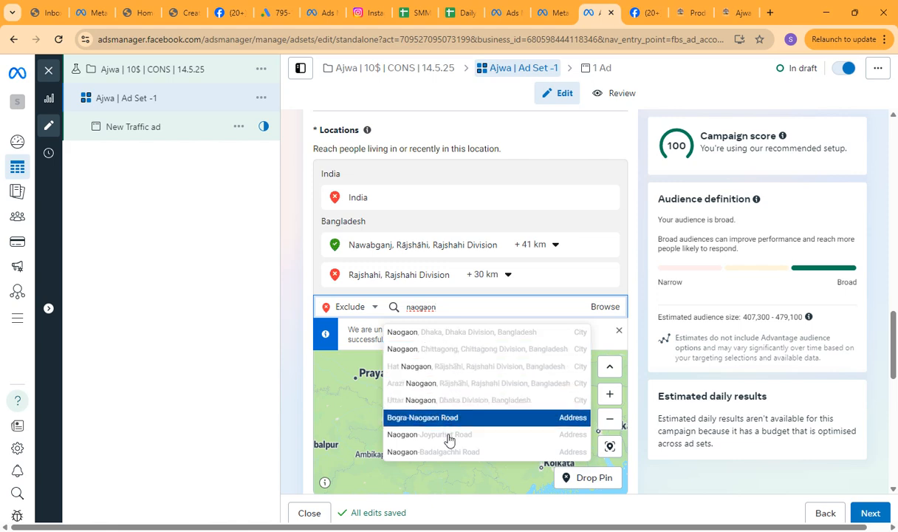
{"action": "left_click_drag", "start_coordinate": [461, 309], "coordinate": [394, 307]}
{"action": "key", "text": "BackSpace"}
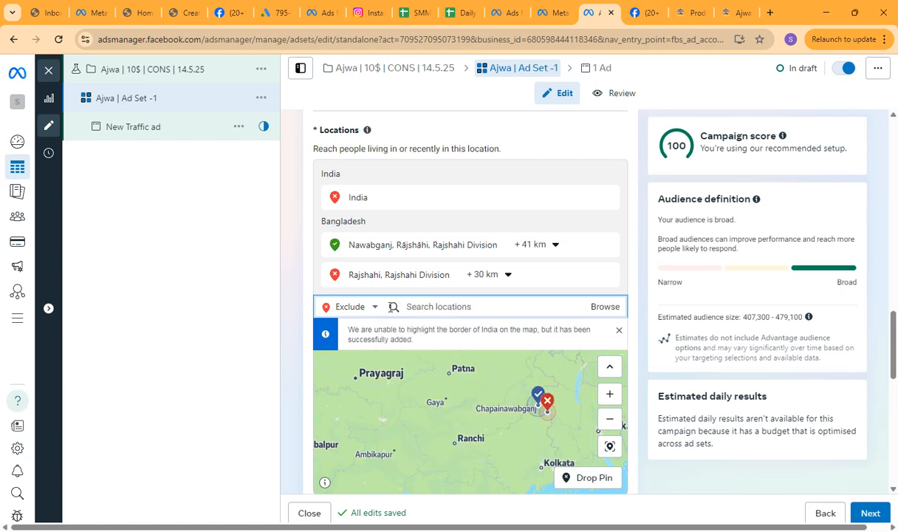
Check where Naogaon lies on the map and exclude the location Naogaon, Dhaka, Dhaka Division.
{"action": "left_click", "coordinate": [546, 400]}
{"action": "mouse_move", "coordinate": [549, 406]}
{"action": "left_mouse_down"}
{"action": "mouse_move", "coordinate": [431, 475]}
{"action": "mouse_move", "coordinate": [514, 403]}
{"action": "mouse_move", "coordinate": [459, 448]}
{"action": "left_mouse_up"}
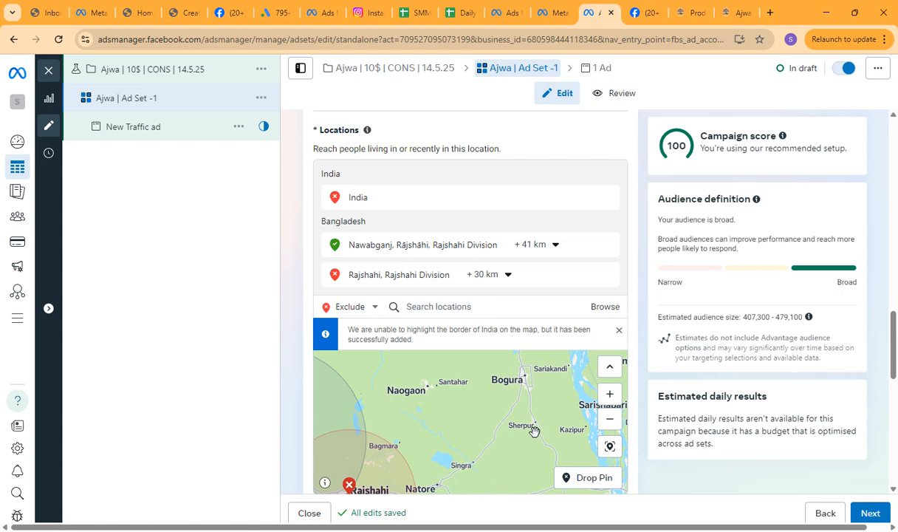
{"action": "left_click", "coordinate": [443, 307]}
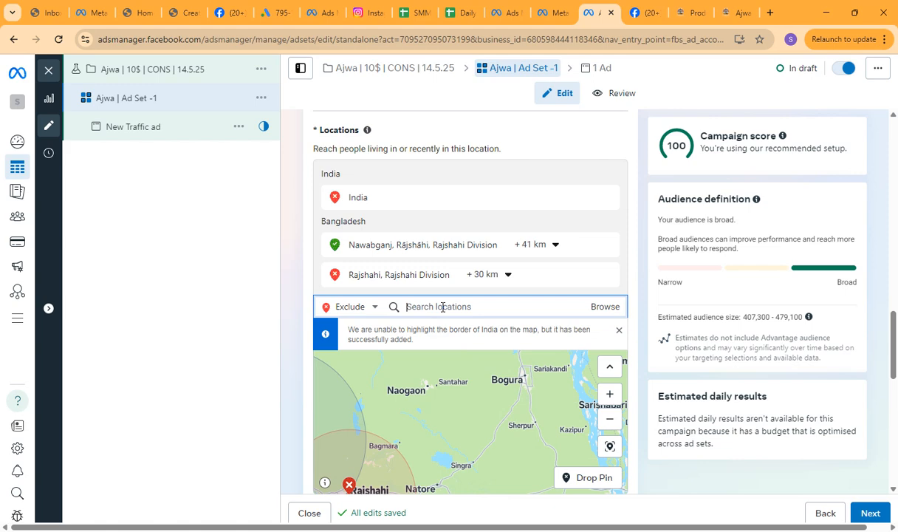
{"action": "type", "text": "naogaon"}
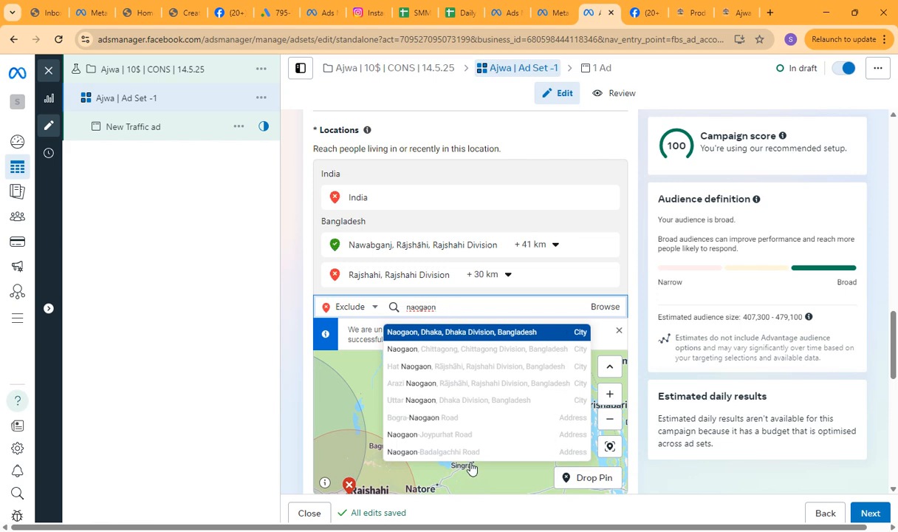
{"action": "key", "text": "Return"}
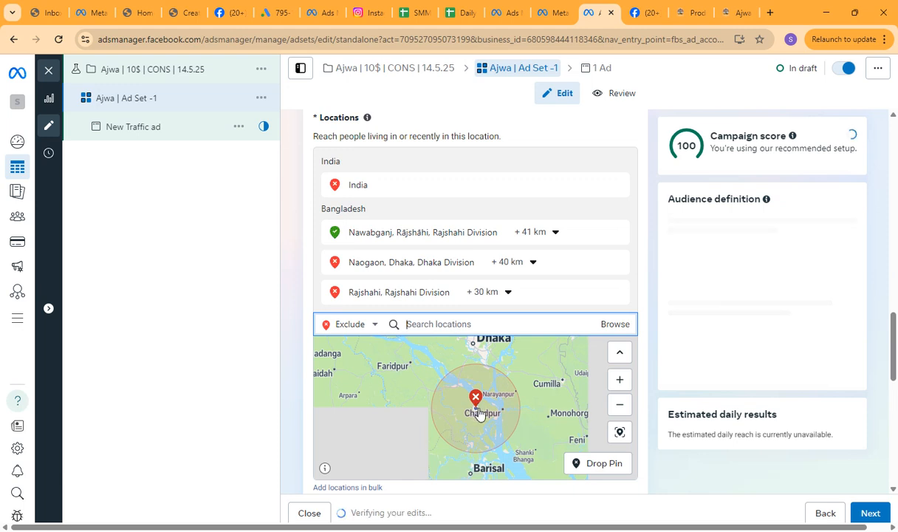
Check the Naogaon exclusion area on the map and remove that location from the list.
{"action": "scroll", "coordinate": [571, 416], "scroll_direction": "up", "scroll_amount": 3}
{"action": "scroll", "coordinate": [553, 417], "scroll_direction": "up", "scroll_amount": 4}
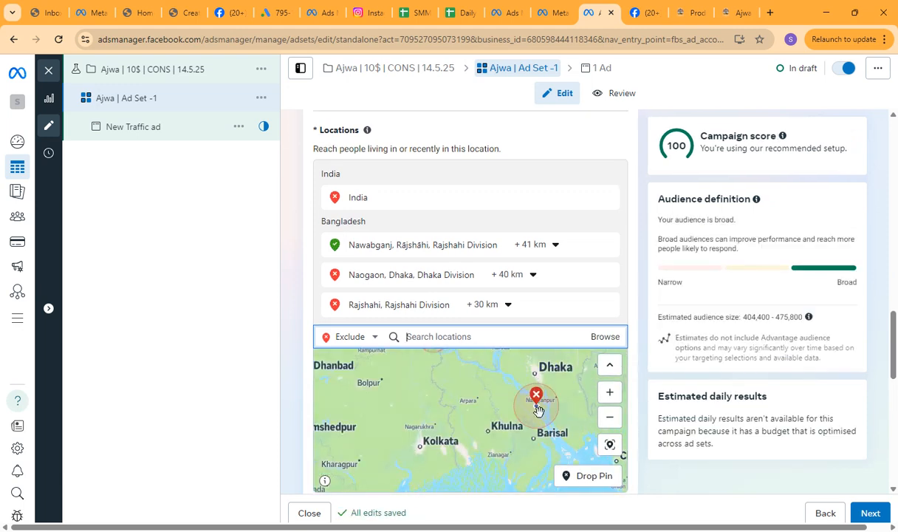
{"action": "left_click_drag", "start_coordinate": [483, 419], "coordinate": [471, 425]}
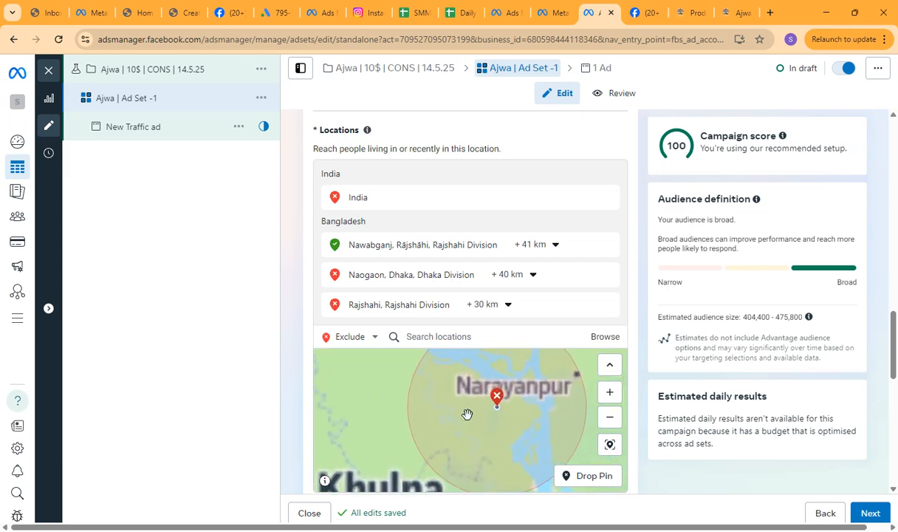
{"action": "mouse_move", "coordinate": [555, 279]}
{"action": "left_click", "coordinate": [608, 277]}
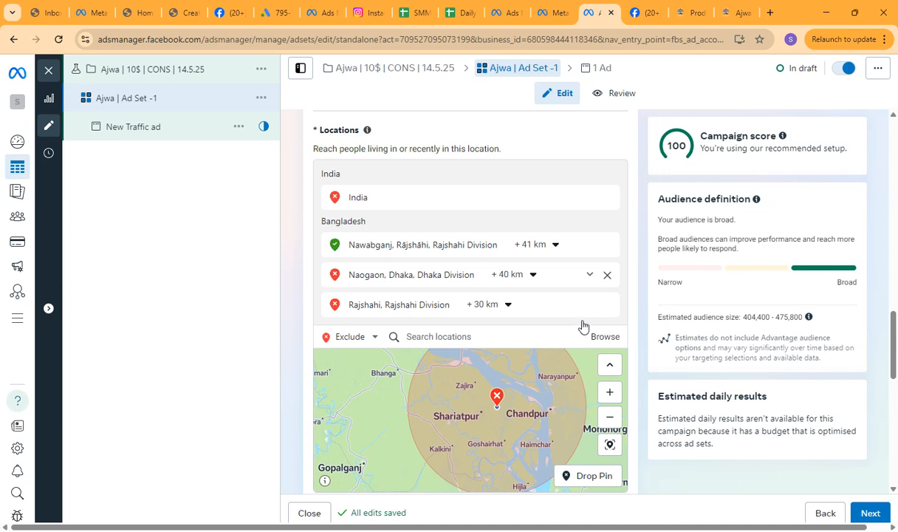
Locate Niamatpur on the map near the Nawabganj radius's northeastern edge and exclude the place Niamatpur - নিয়ামতপুর, নওগাঁ.
{"action": "left_click_drag", "start_coordinate": [436, 362], "coordinate": [453, 460]}
{"action": "left_click_drag", "start_coordinate": [457, 373], "coordinate": [471, 447]}
{"action": "left_click_drag", "start_coordinate": [424, 381], "coordinate": [446, 462]}
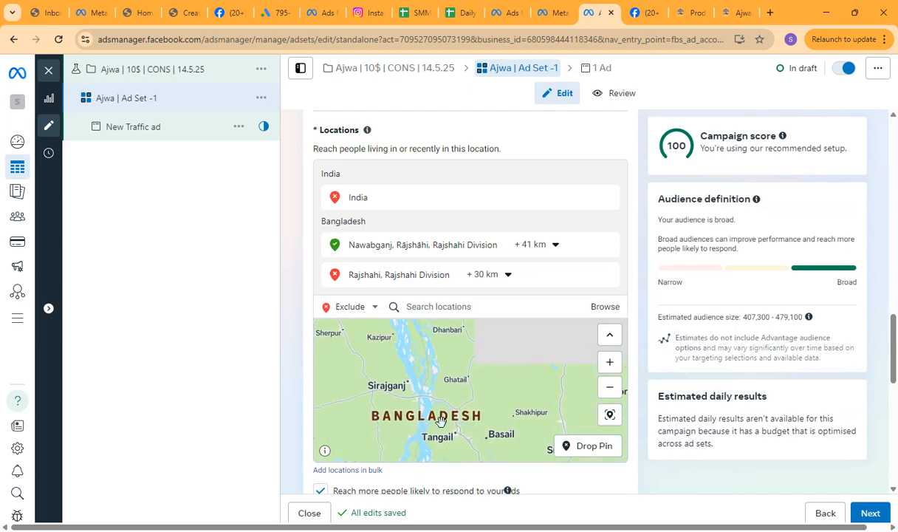
{"action": "scroll", "coordinate": [434, 411], "scroll_direction": "down", "scroll_amount": 3}
{"action": "left_click_drag", "start_coordinate": [394, 408], "coordinate": [481, 401]}
{"action": "scroll", "coordinate": [482, 402], "scroll_direction": "up", "scroll_amount": 3}
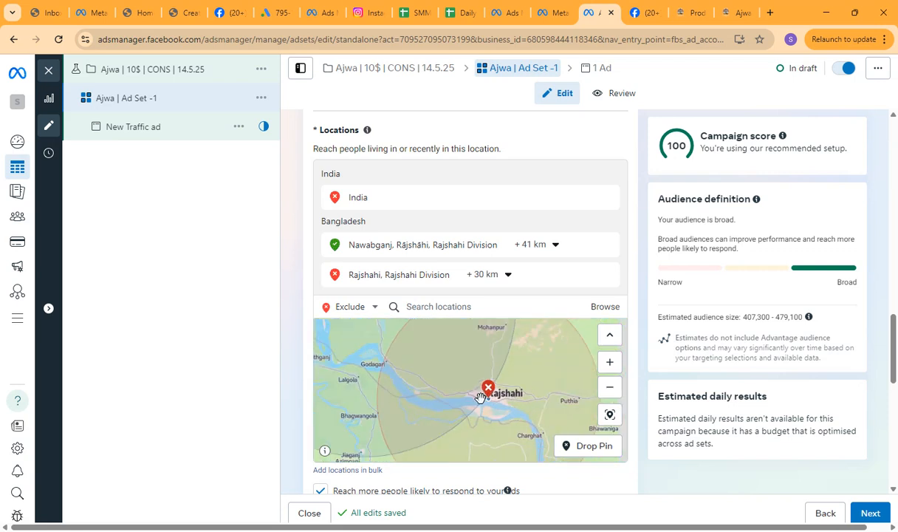
{"action": "scroll", "coordinate": [482, 402], "scroll_direction": "down", "scroll_amount": 3}
{"action": "left_click_drag", "start_coordinate": [474, 405], "coordinate": [454, 423]}
{"action": "scroll", "coordinate": [462, 423], "scroll_direction": "up", "scroll_amount": 2}
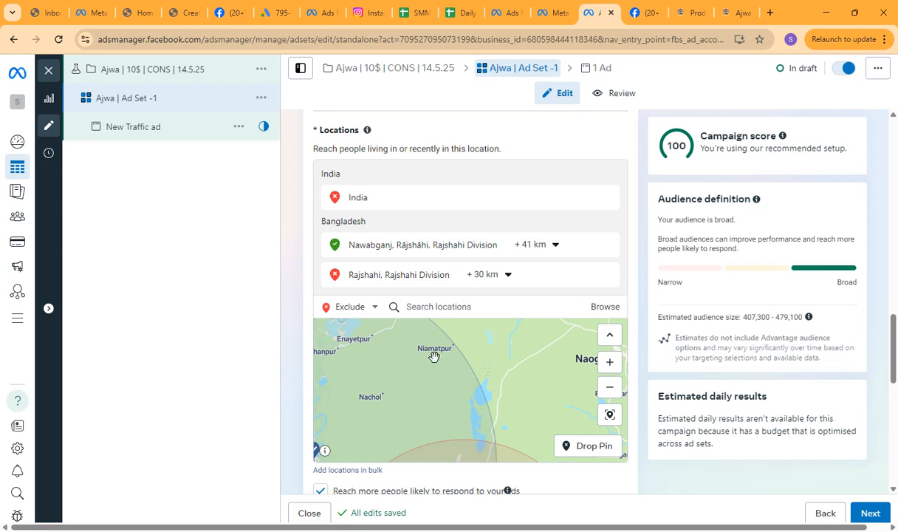
{"action": "left_click_drag", "start_coordinate": [438, 374], "coordinate": [467, 390]}
{"action": "left_click", "coordinate": [443, 311]}
{"action": "type", "text": "niamatpu"}
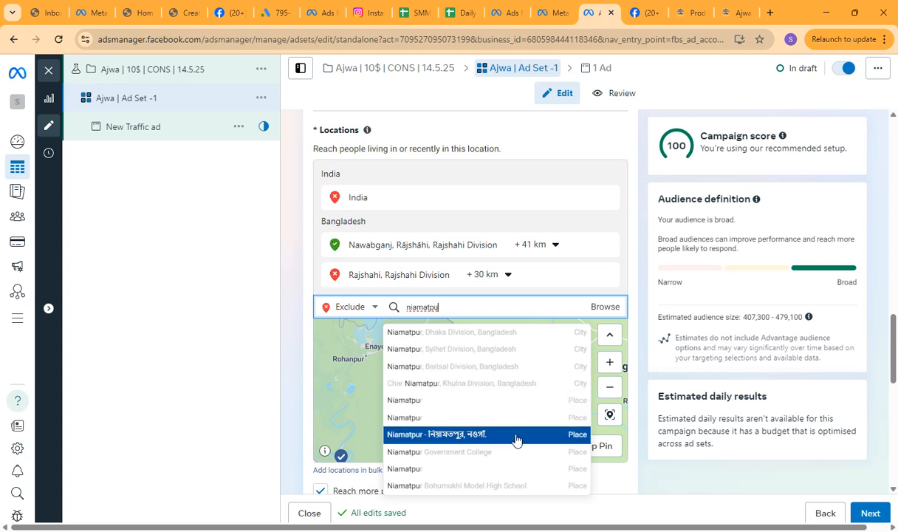
{"action": "key", "text": "Return"}
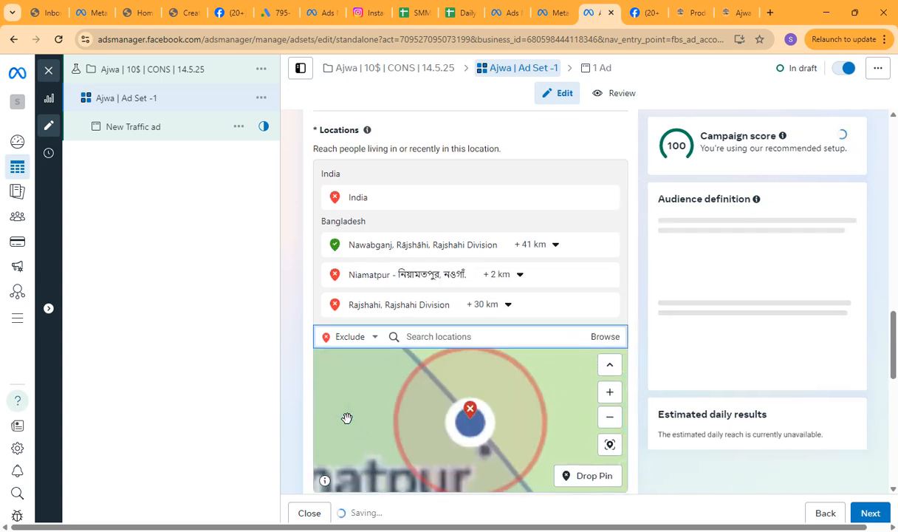
Compare the Niamatpur exclusion area with the Nawabganj and Rajshahi radii on the map.
{"action": "scroll", "coordinate": [547, 406], "scroll_direction": "up", "scroll_amount": 2}
{"action": "scroll", "coordinate": [550, 405], "scroll_direction": "up", "scroll_amount": 5}
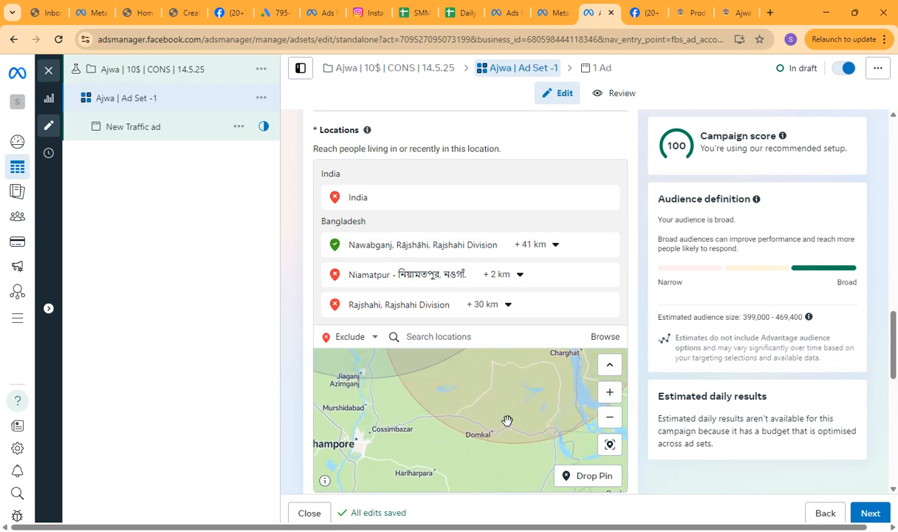
{"action": "scroll", "coordinate": [508, 419], "scroll_direction": "down", "scroll_amount": 3}
{"action": "left_click_drag", "start_coordinate": [508, 417], "coordinate": [461, 469]}
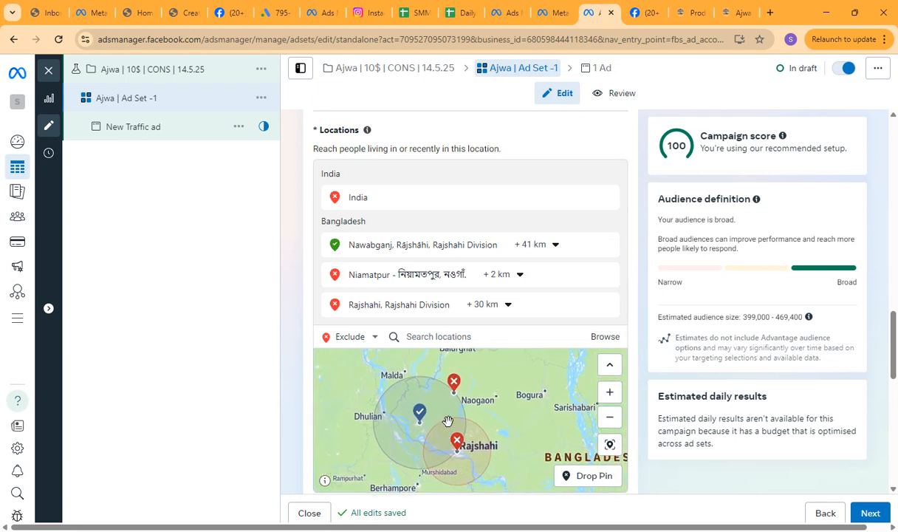
{"action": "scroll", "coordinate": [453, 396], "scroll_direction": "up", "scroll_amount": 5}
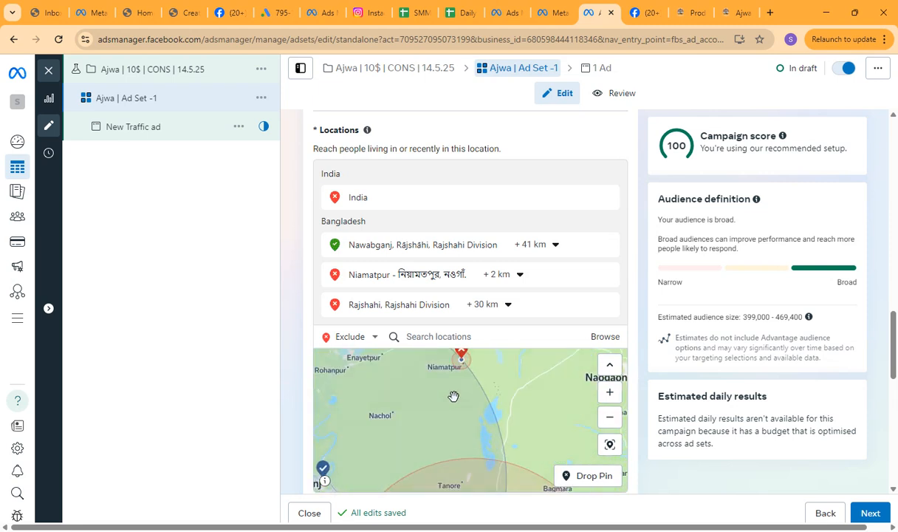
{"action": "scroll", "coordinate": [454, 397], "scroll_direction": "down", "scroll_amount": 2}
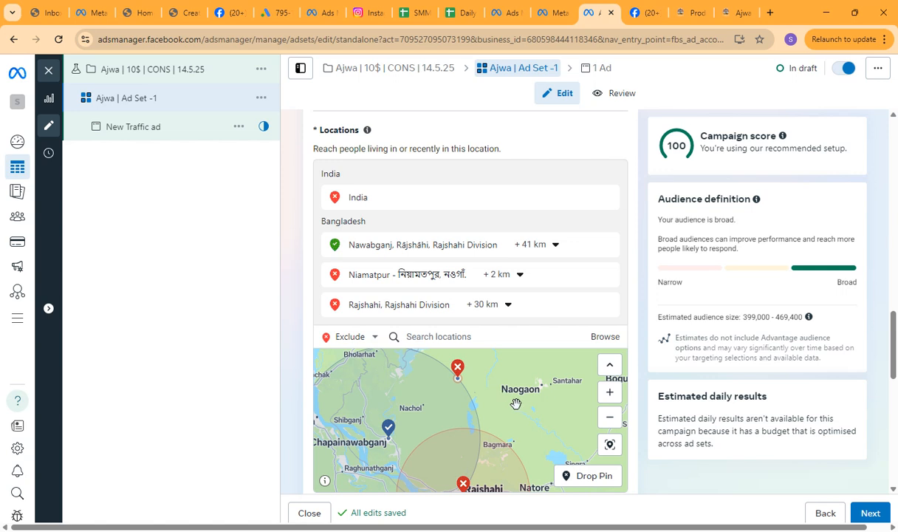
{"action": "left_click_drag", "start_coordinate": [454, 413], "coordinate": [461, 406]}
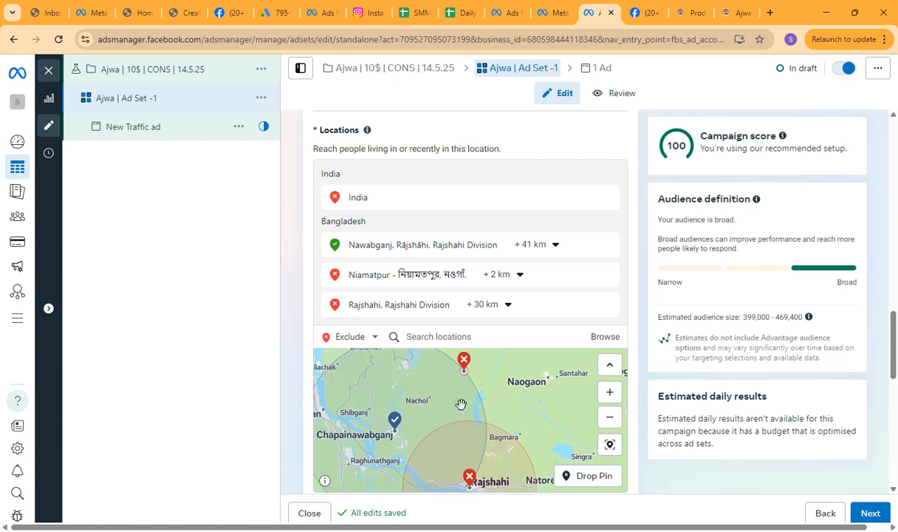
{"action": "scroll", "coordinate": [461, 404], "scroll_direction": "down", "scroll_amount": 2}
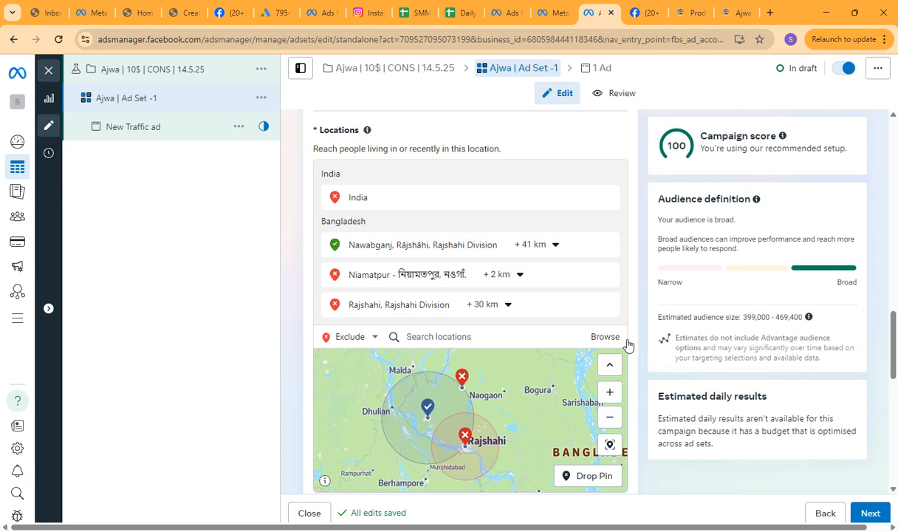
Review the included and excluded locations, the map and the option to reach more people likely to respond.
{"action": "scroll", "coordinate": [648, 325], "scroll_direction": "down", "scroll_amount": 2}
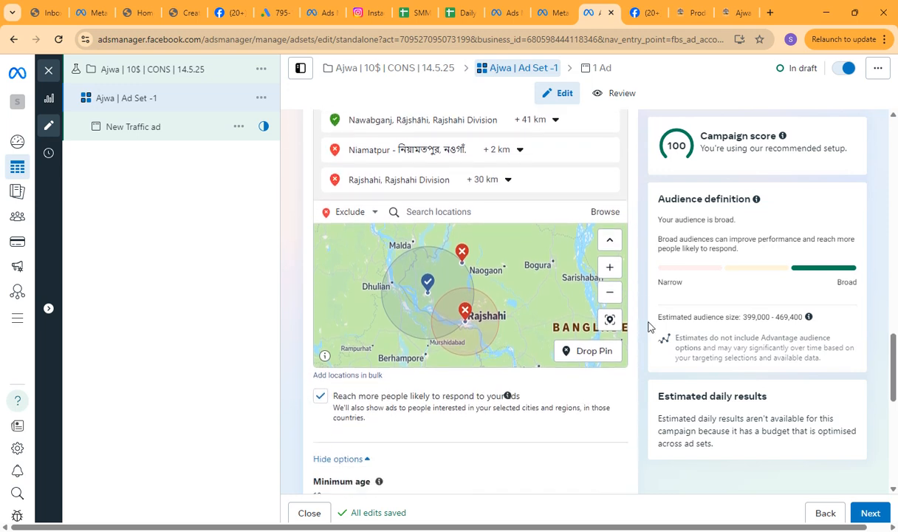
{"action": "scroll", "coordinate": [648, 326], "scroll_direction": "down", "scroll_amount": 1}
{"action": "scroll", "coordinate": [648, 326], "scroll_direction": "up", "scroll_amount": 3}
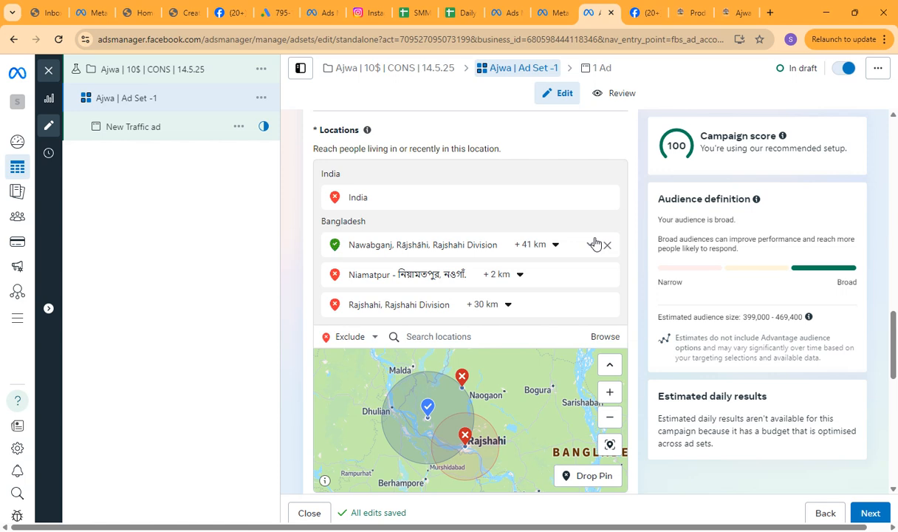
{"action": "scroll", "coordinate": [584, 259], "scroll_direction": "up", "scroll_amount": 2}
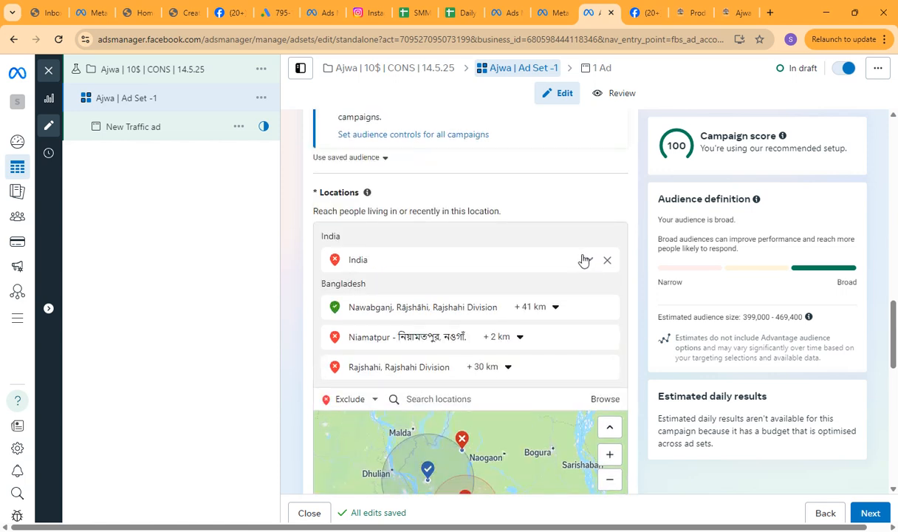
{"action": "scroll", "coordinate": [584, 258], "scroll_direction": "down", "scroll_amount": 3}
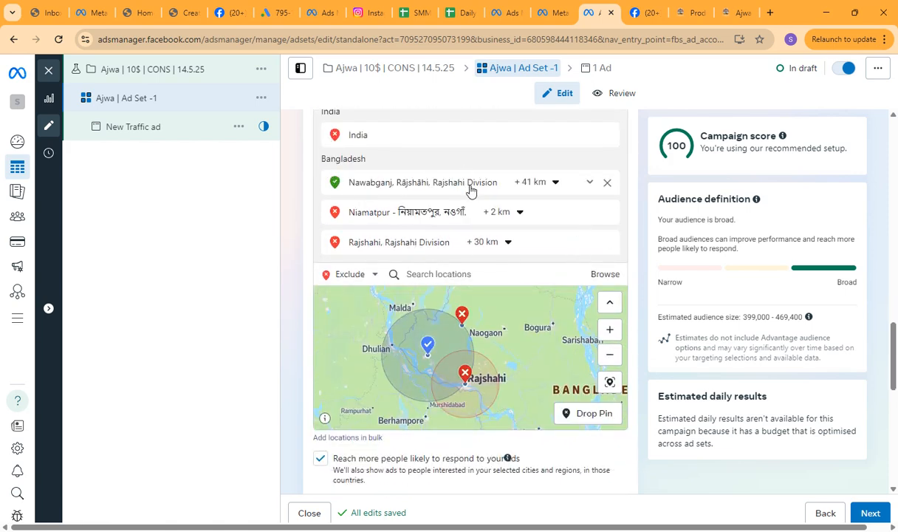
{"action": "scroll", "coordinate": [624, 281], "scroll_direction": "down", "scroll_amount": 3}
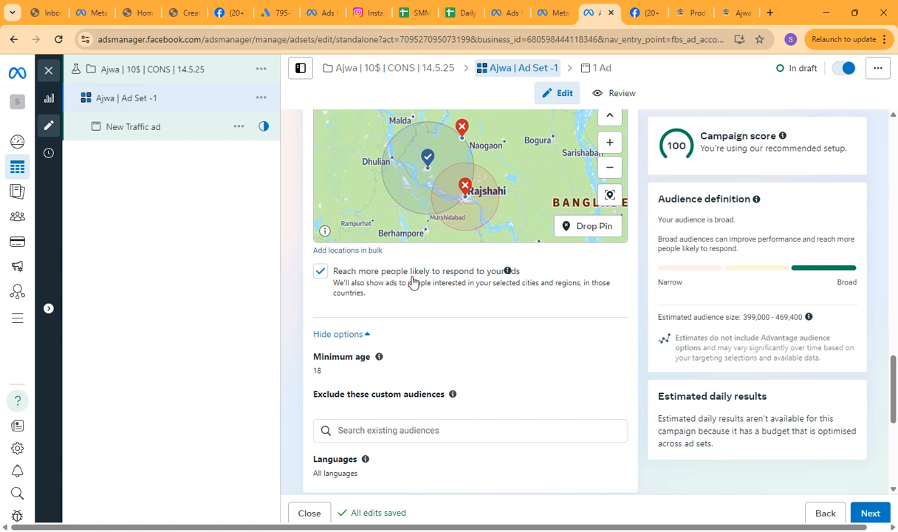
Try a minimum age of 19 for the audience and set it back to 18.
{"action": "scroll", "coordinate": [445, 286], "scroll_direction": "down", "scroll_amount": 1}
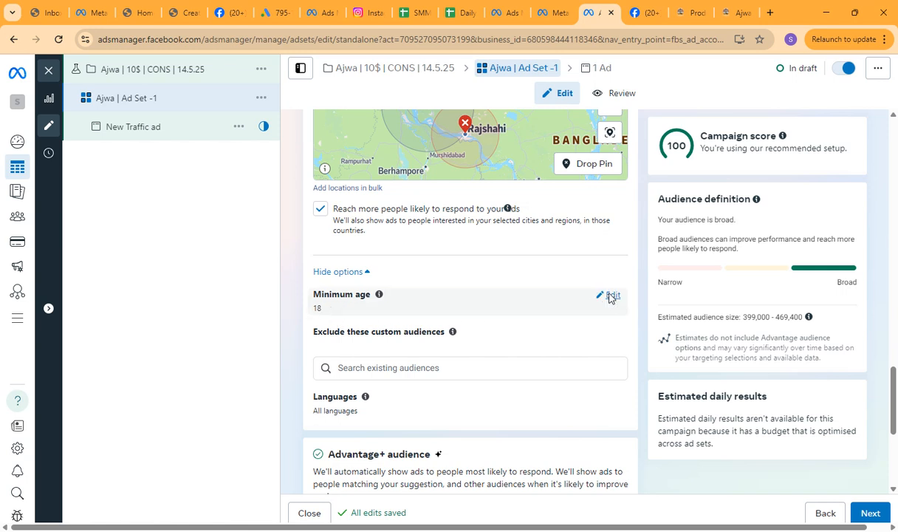
{"action": "left_click", "coordinate": [611, 296]}
{"action": "left_click", "coordinate": [350, 322]}
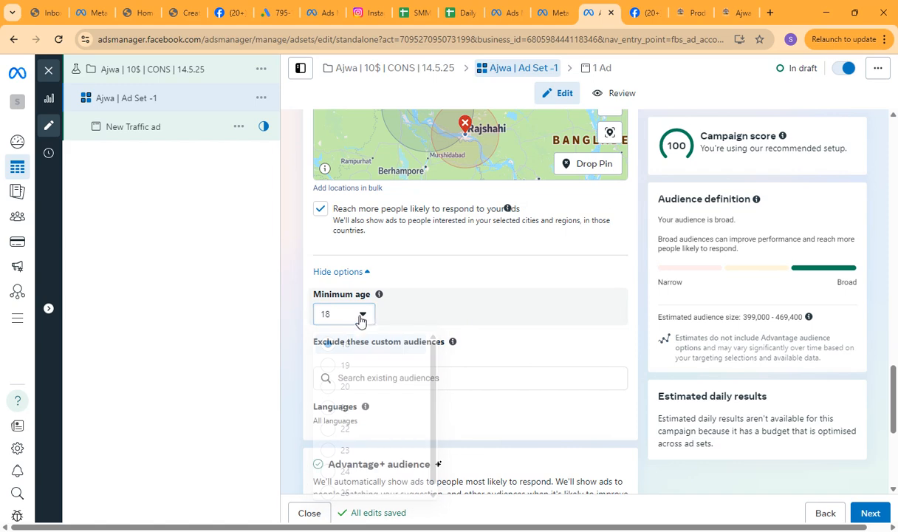
{"action": "left_click", "coordinate": [362, 318]}
{"action": "scroll", "coordinate": [363, 355], "scroll_direction": "down", "scroll_amount": 1}
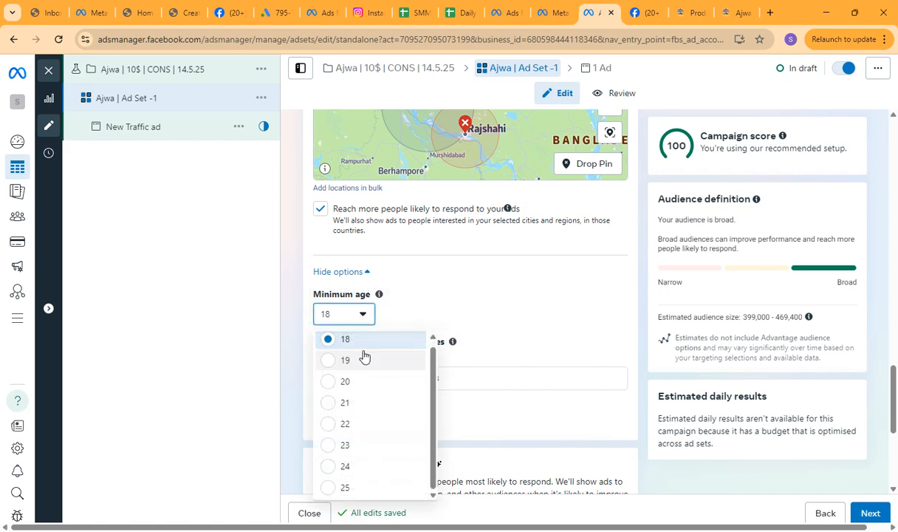
{"action": "left_click", "coordinate": [355, 361]}
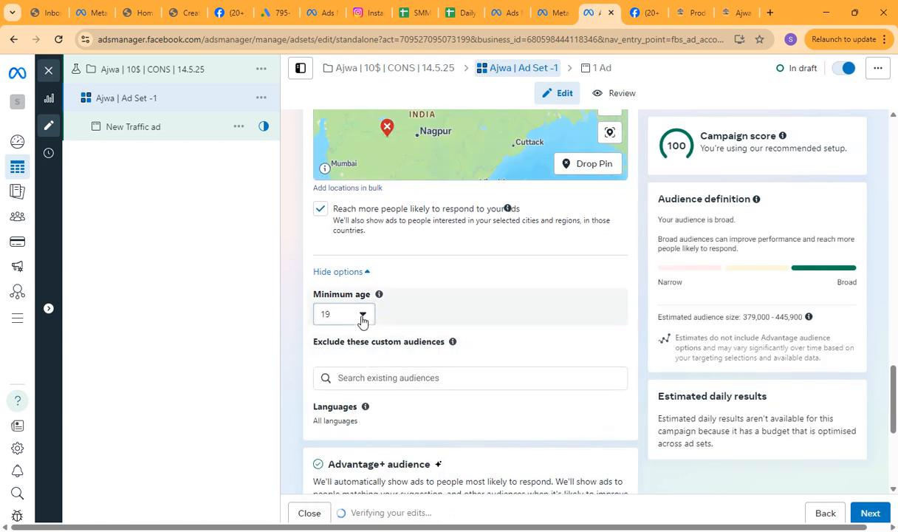
{"action": "left_click", "coordinate": [362, 319]}
{"action": "left_click", "coordinate": [413, 340]}
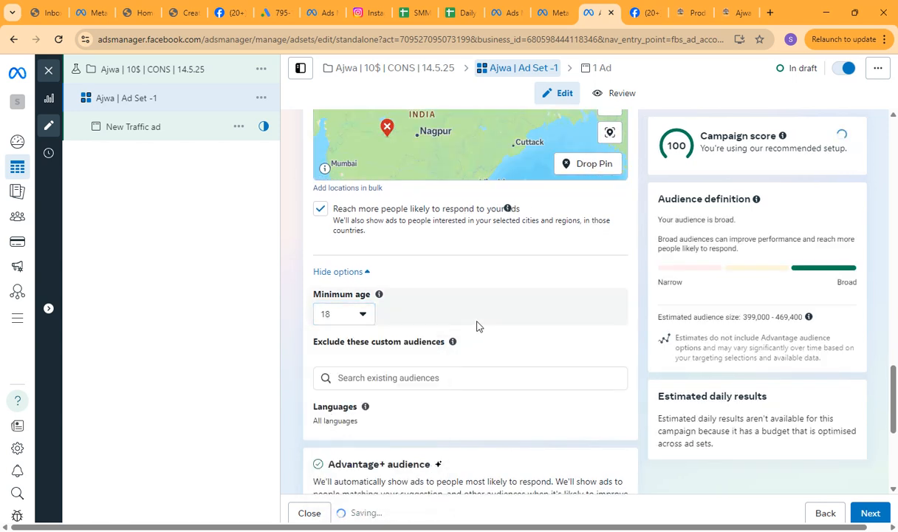
Review the custom audience exclusions, the languages setting and the Advantage+ audience section.
{"action": "scroll", "coordinate": [481, 325], "scroll_direction": "down", "scroll_amount": 1}
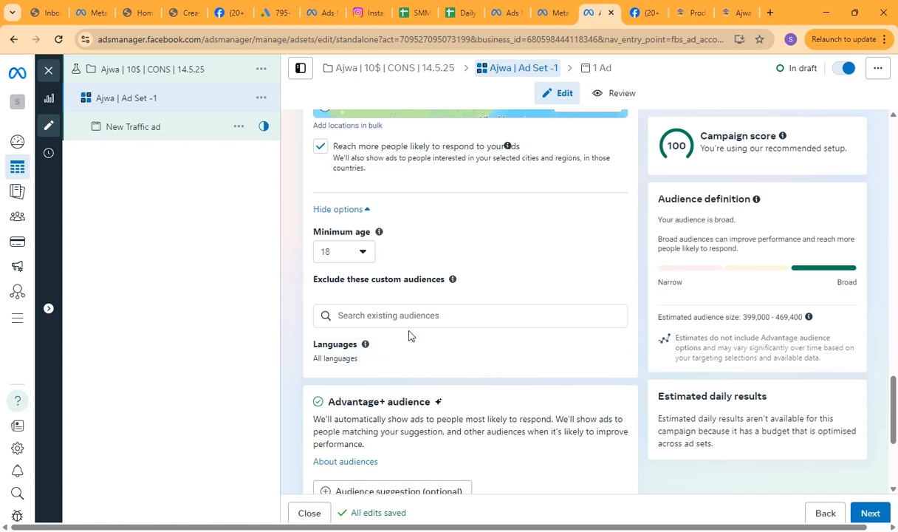
{"action": "scroll", "coordinate": [410, 336], "scroll_direction": "down", "scroll_amount": 2}
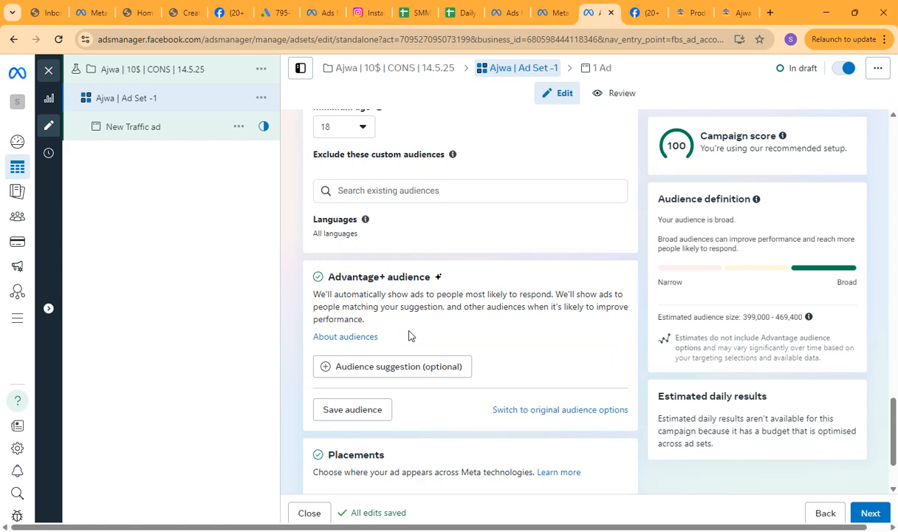
{"action": "scroll", "coordinate": [410, 336], "scroll_direction": "up", "scroll_amount": 1}
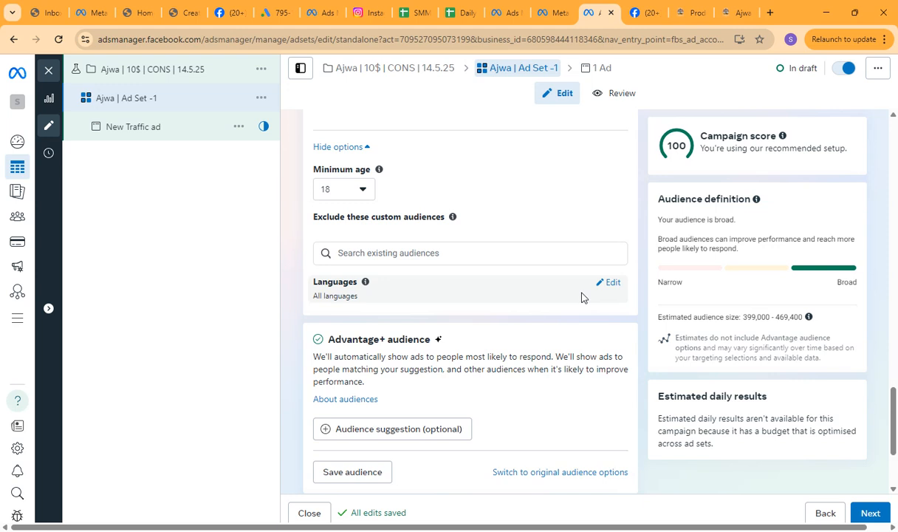
Remove India, Nawabganj, Niamatpur and Rajshahi from the ad set's audience locations.
{"action": "scroll", "coordinate": [454, 312], "scroll_direction": "up", "scroll_amount": 4}
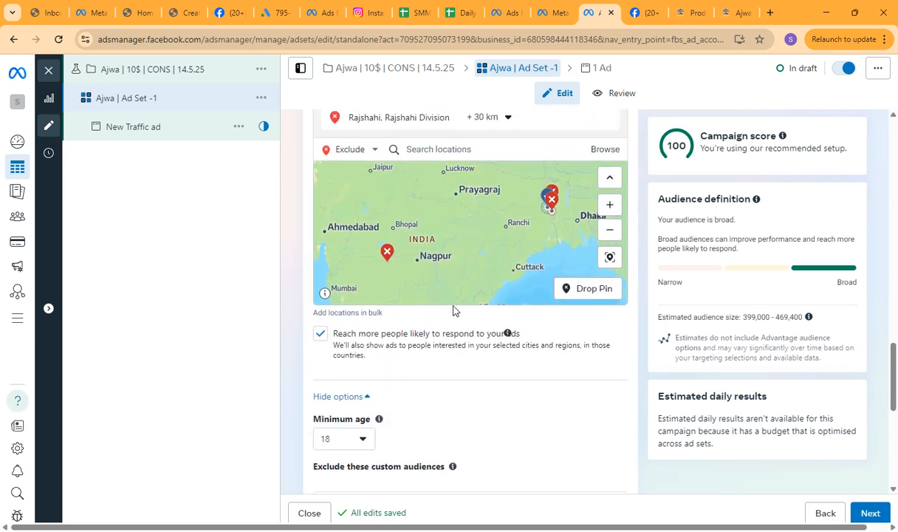
{"action": "scroll", "coordinate": [515, 367], "scroll_direction": "up", "scroll_amount": 2}
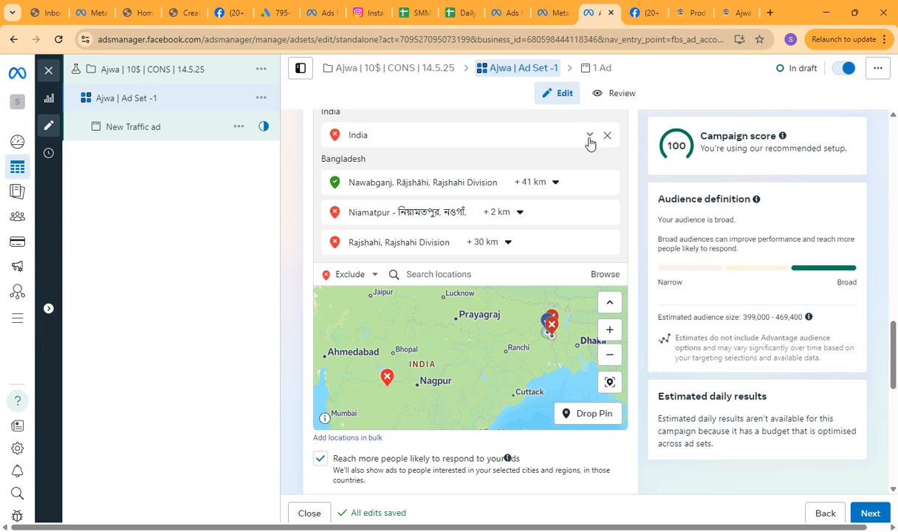
{"action": "left_click", "coordinate": [608, 138]}
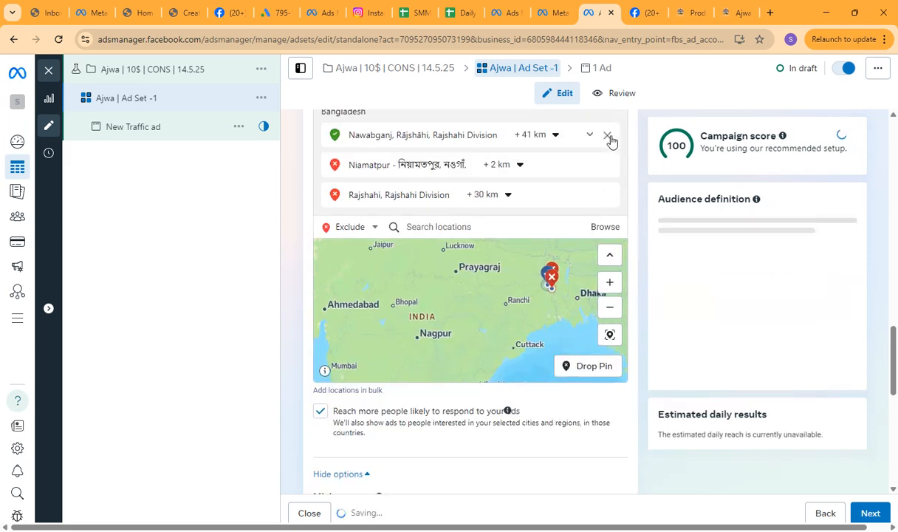
{"action": "left_click", "coordinate": [609, 137]}
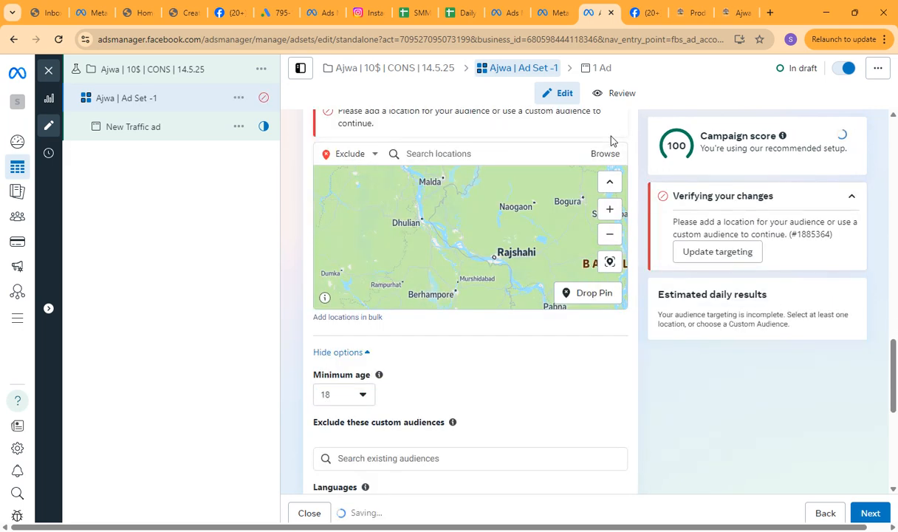
Switch the location targeting to Include and add the country Germany as the audience location.
{"action": "scroll", "coordinate": [606, 206], "scroll_direction": "up", "scroll_amount": 3}
{"action": "scroll", "coordinate": [606, 209], "scroll_direction": "up", "scroll_amount": 1}
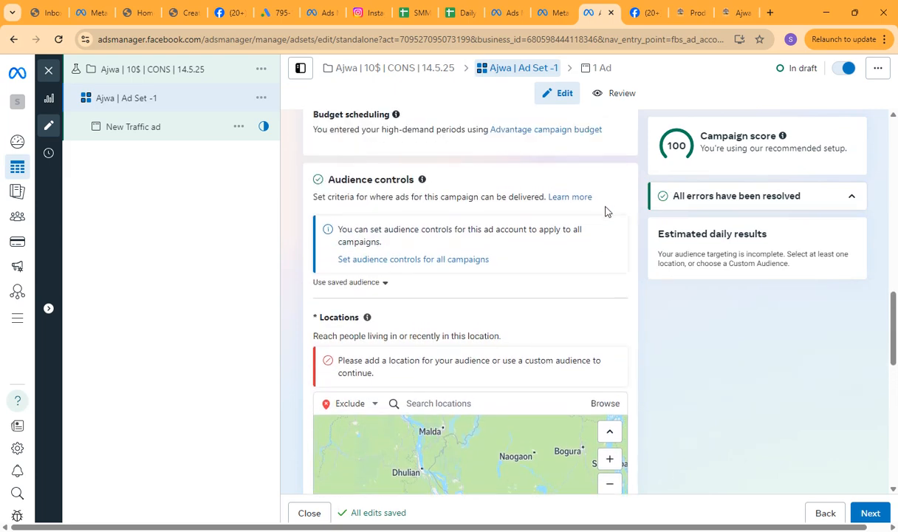
{"action": "scroll", "coordinate": [606, 211], "scroll_direction": "down", "scroll_amount": 2}
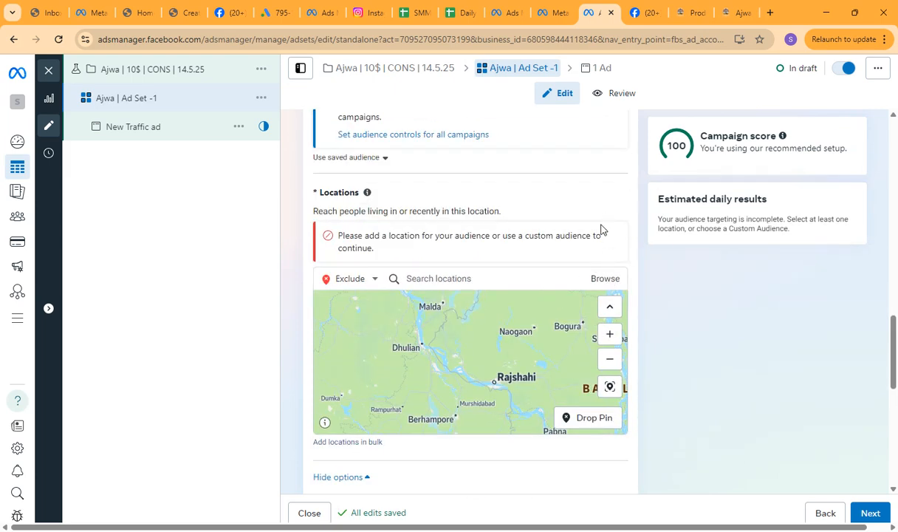
{"action": "scroll", "coordinate": [601, 230], "scroll_direction": "up", "scroll_amount": 1}
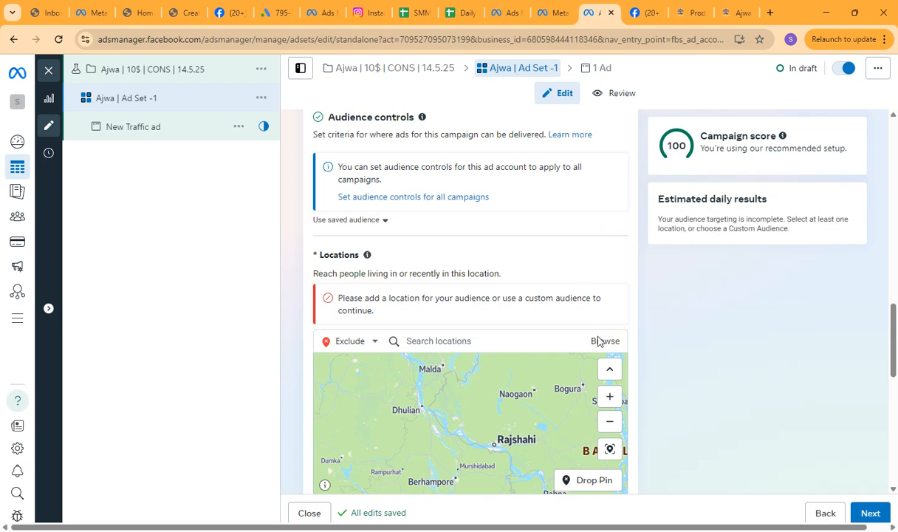
{"action": "left_click", "coordinate": [373, 342]}
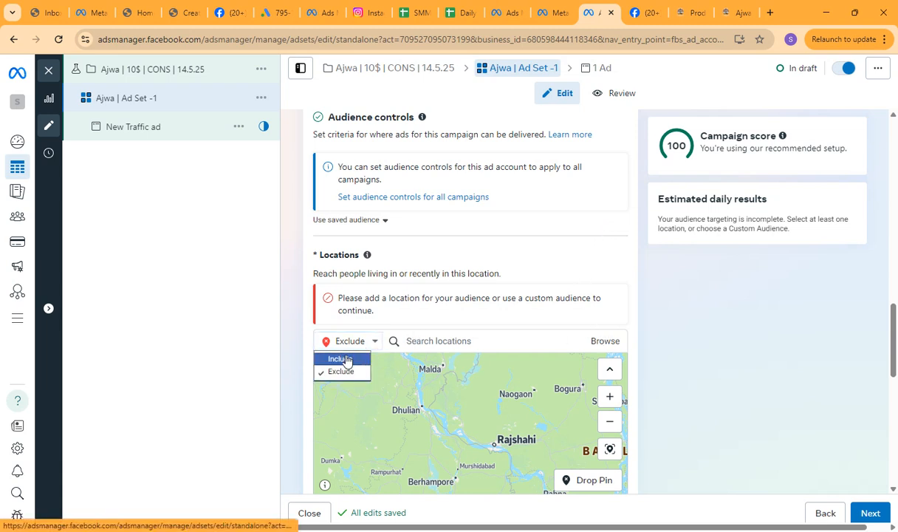
{"action": "left_click", "coordinate": [343, 359]}
{"action": "left_click", "coordinate": [441, 340]}
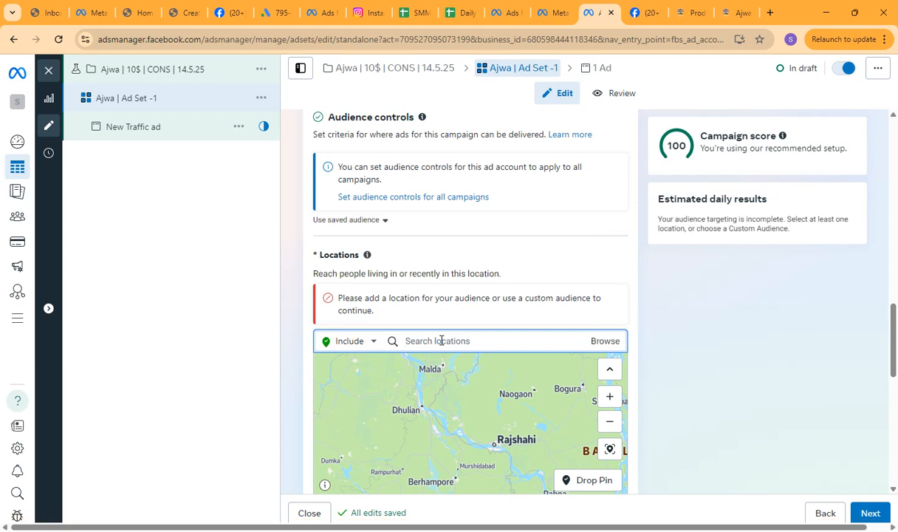
{"action": "type", "text": "german"}
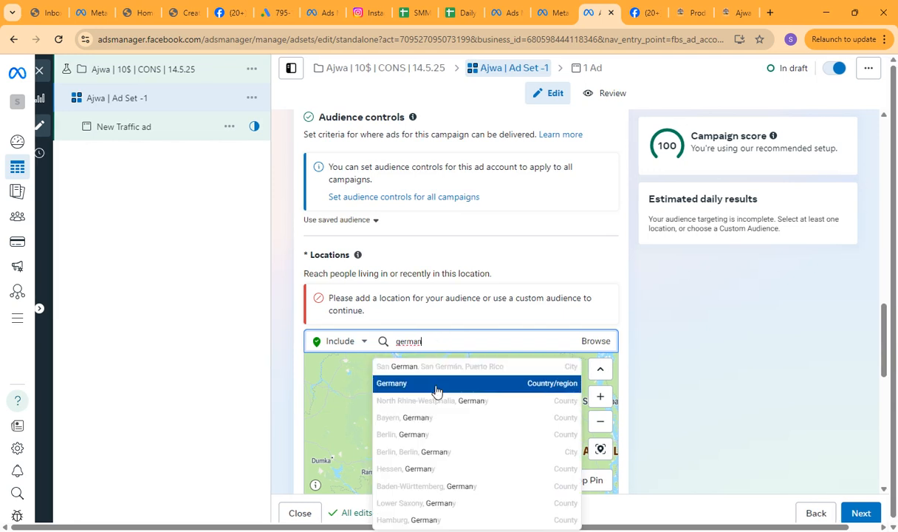
{"action": "left_click", "coordinate": [559, 388]}
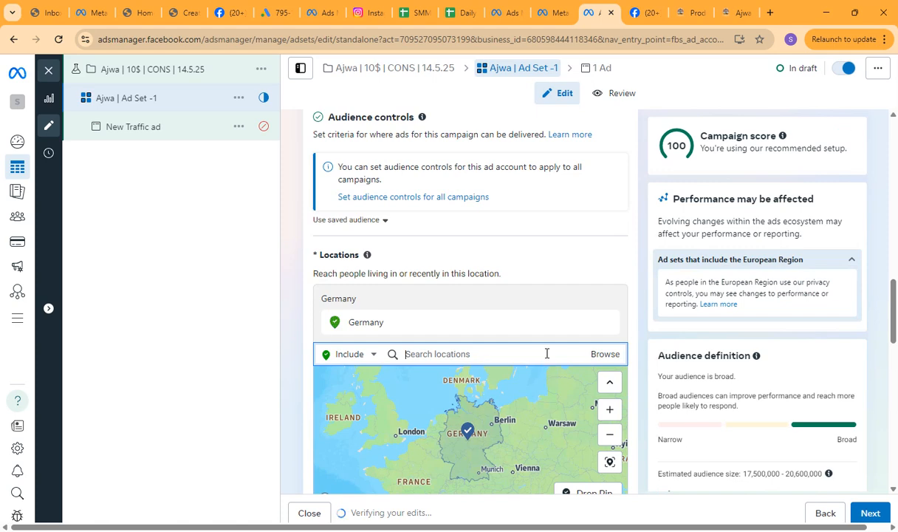
Review the beneficiary and payer requirement for the Germany audience and inspect the available beneficiary choices.
{"action": "scroll", "coordinate": [637, 324], "scroll_direction": "down", "scroll_amount": 2}
{"action": "scroll", "coordinate": [637, 323], "scroll_direction": "down", "scroll_amount": 2}
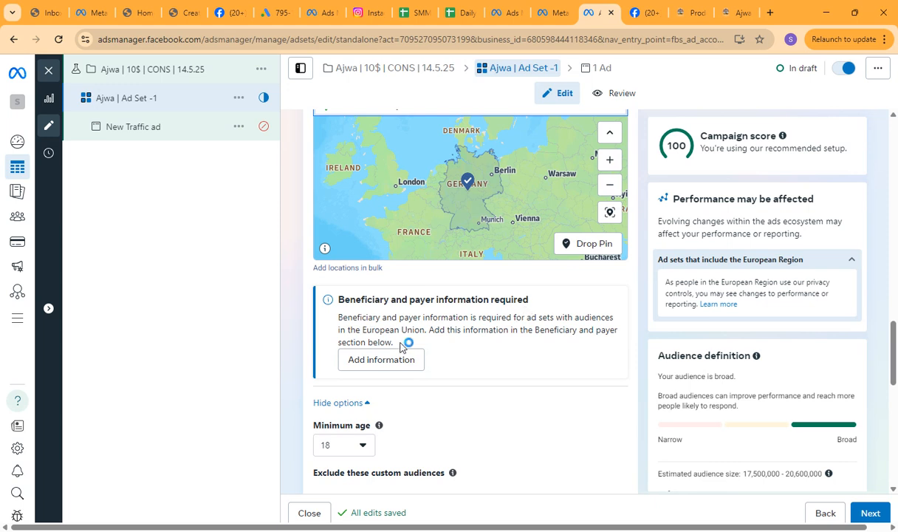
{"action": "left_click_drag", "start_coordinate": [396, 344], "coordinate": [425, 347]}
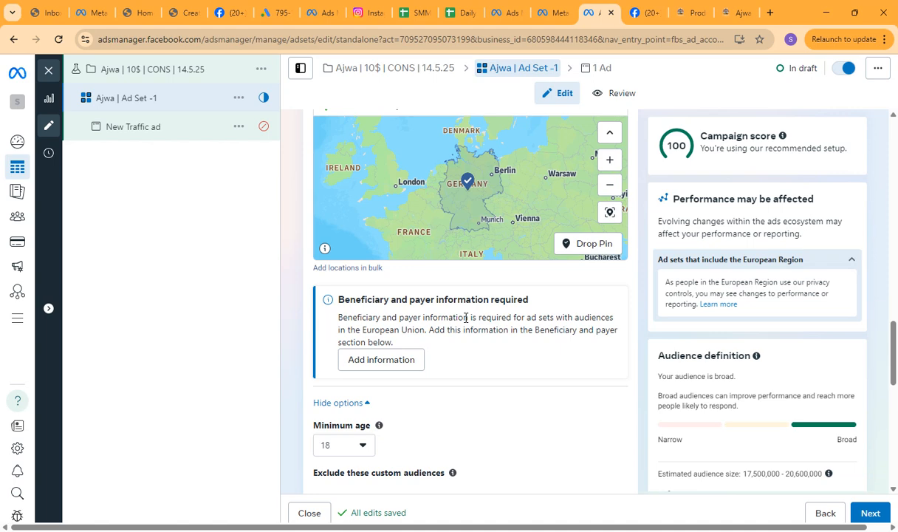
{"action": "left_click", "coordinate": [396, 361]}
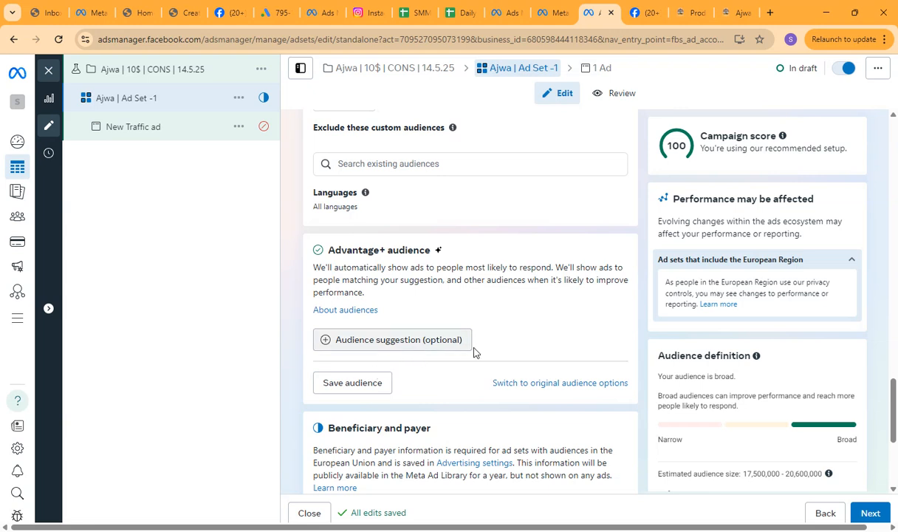
{"action": "scroll", "coordinate": [451, 369], "scroll_direction": "down", "scroll_amount": 2}
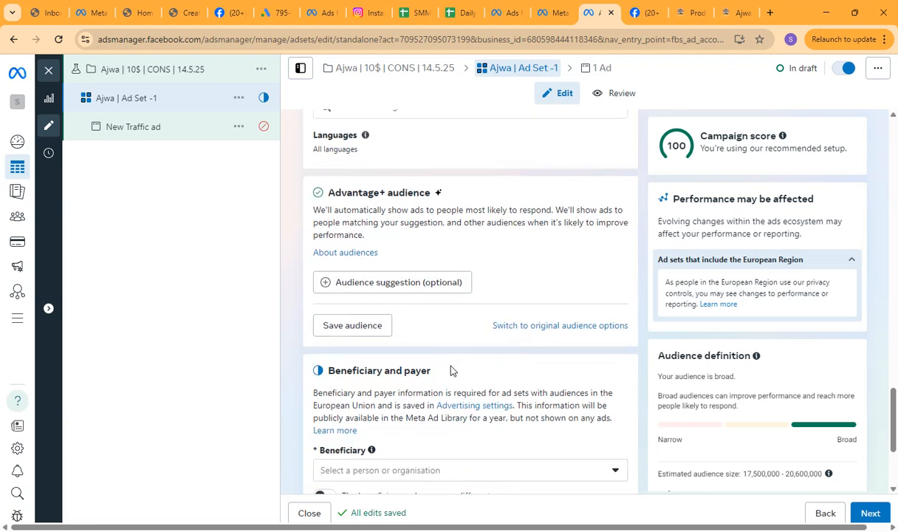
{"action": "scroll", "coordinate": [453, 369], "scroll_direction": "down", "scroll_amount": 1}
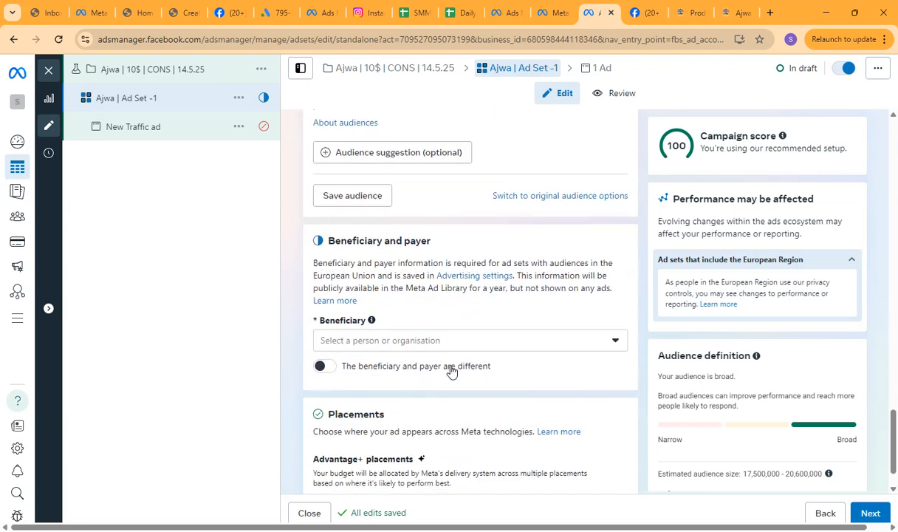
{"action": "left_click", "coordinate": [434, 345]}
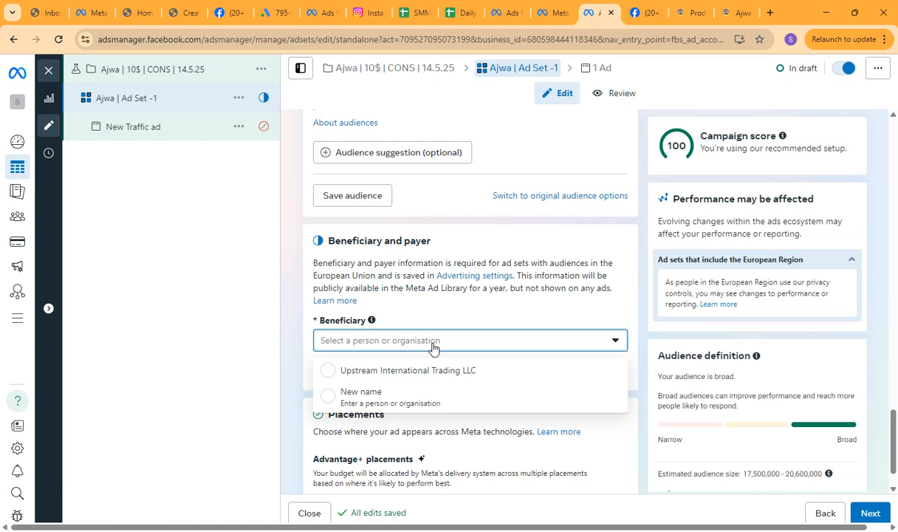
{"action": "left_click", "coordinate": [433, 344]}
Review the ad set's conversion, budget and schedule, location, audience control and Advantage+ audience settings.
{"action": "scroll", "coordinate": [436, 351], "scroll_direction": "up", "scroll_amount": 7}
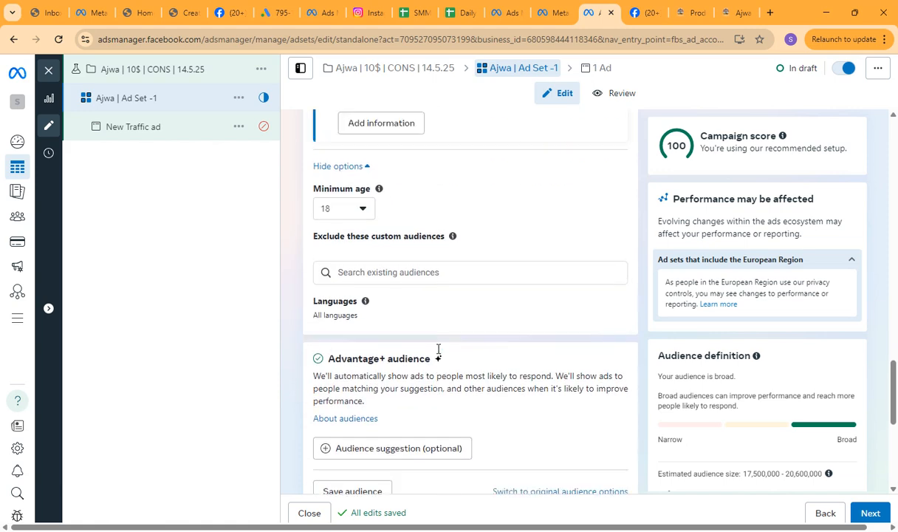
{"action": "scroll", "coordinate": [438, 353], "scroll_direction": "down", "scroll_amount": 2}
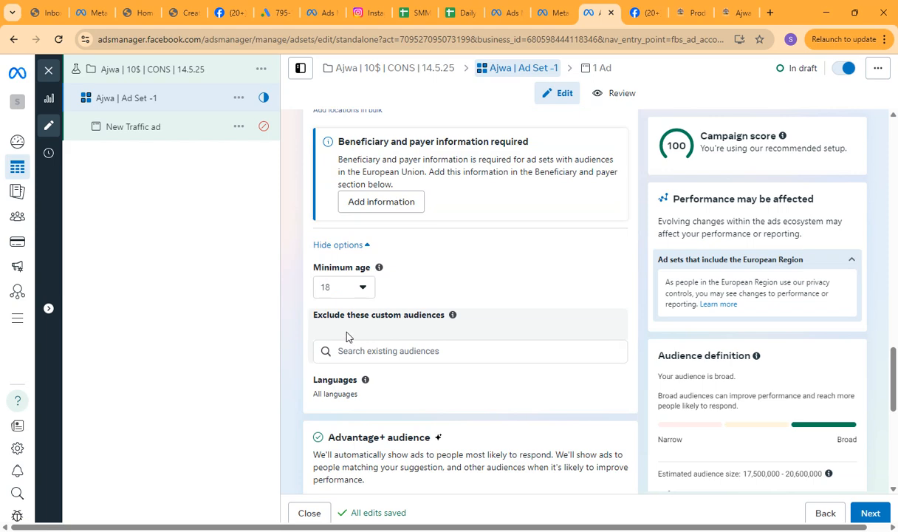
{"action": "scroll", "coordinate": [370, 331], "scroll_direction": "down", "scroll_amount": 3}
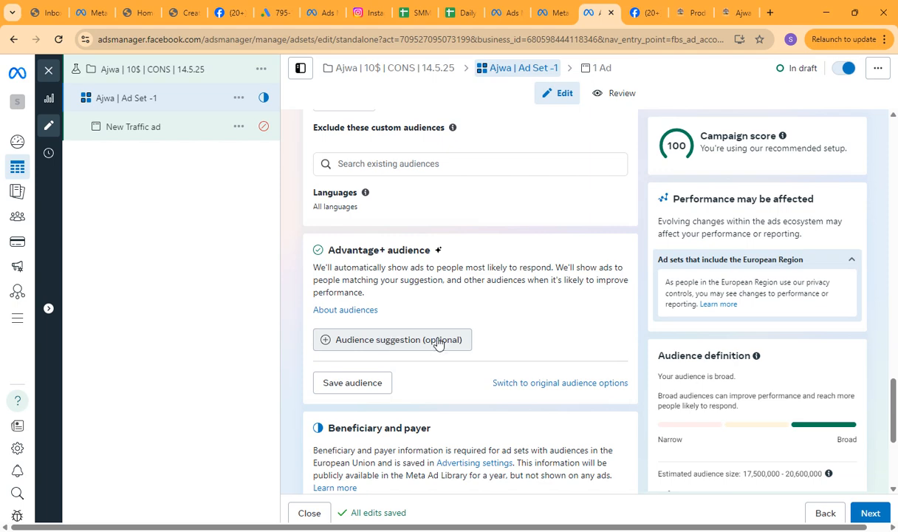
{"action": "scroll", "coordinate": [438, 342], "scroll_direction": "up", "scroll_amount": 4}
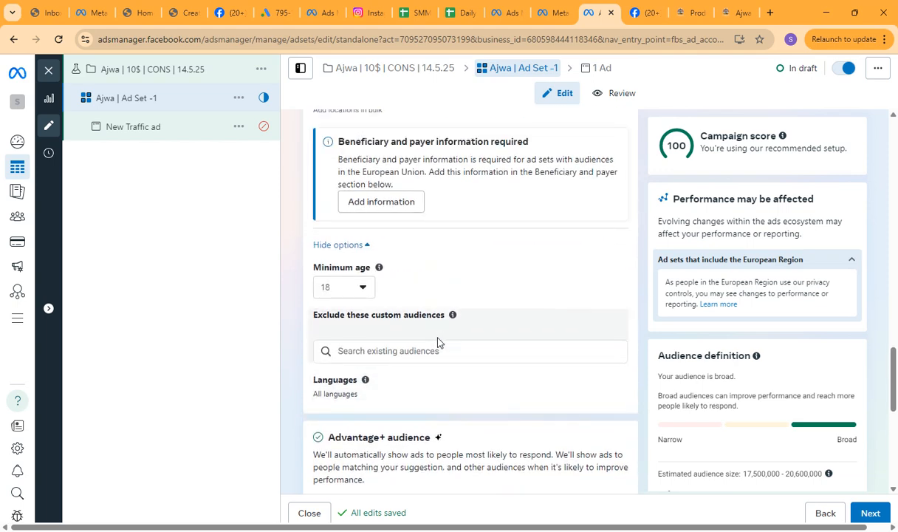
{"action": "scroll", "coordinate": [438, 342], "scroll_direction": "up", "scroll_amount": 3}
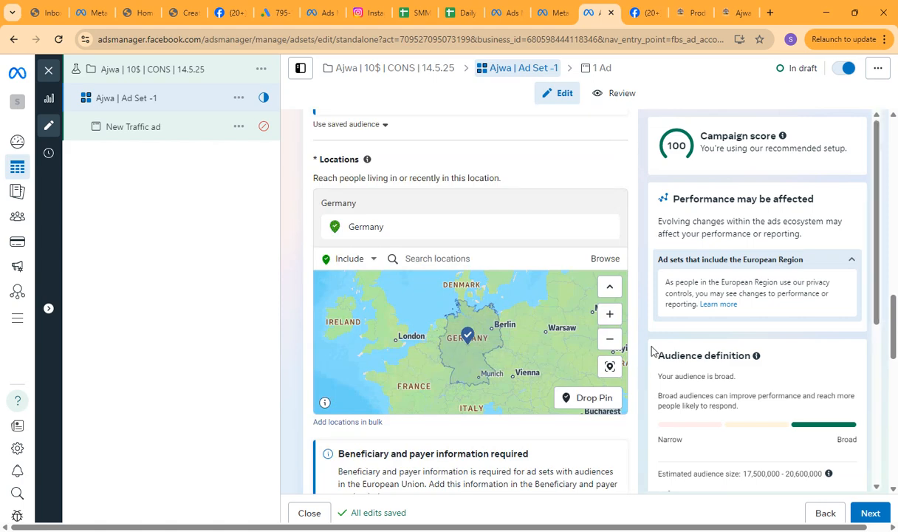
{"action": "scroll", "coordinate": [652, 350], "scroll_direction": "up", "scroll_amount": 8}
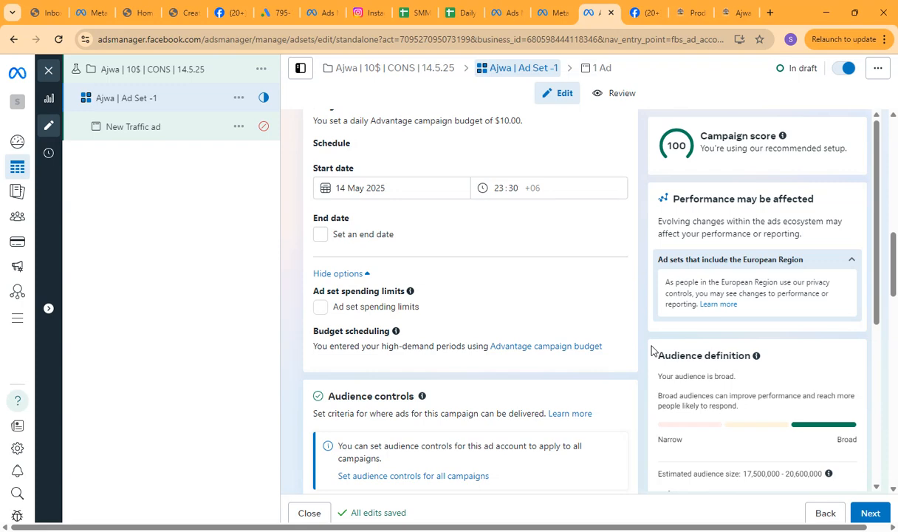
{"action": "scroll", "coordinate": [652, 350], "scroll_direction": "up", "scroll_amount": 1}
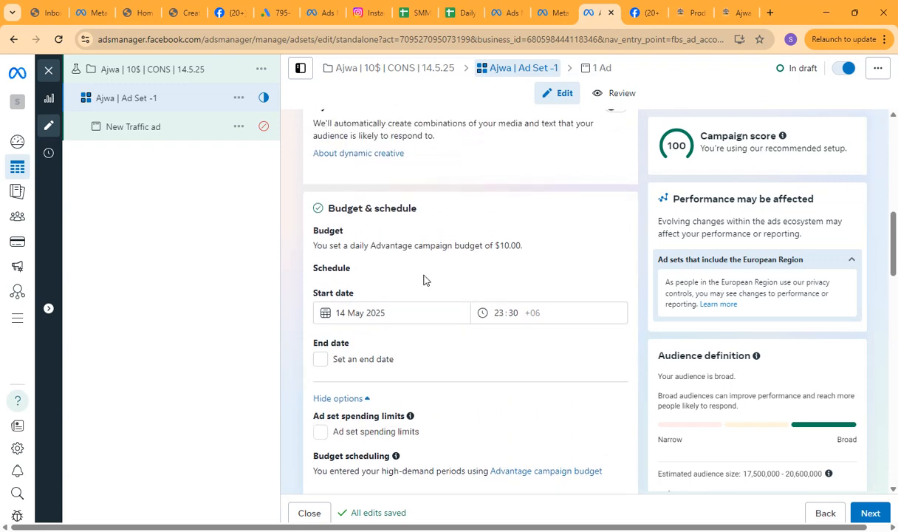
{"action": "scroll", "coordinate": [542, 361], "scroll_direction": "up", "scroll_amount": 4}
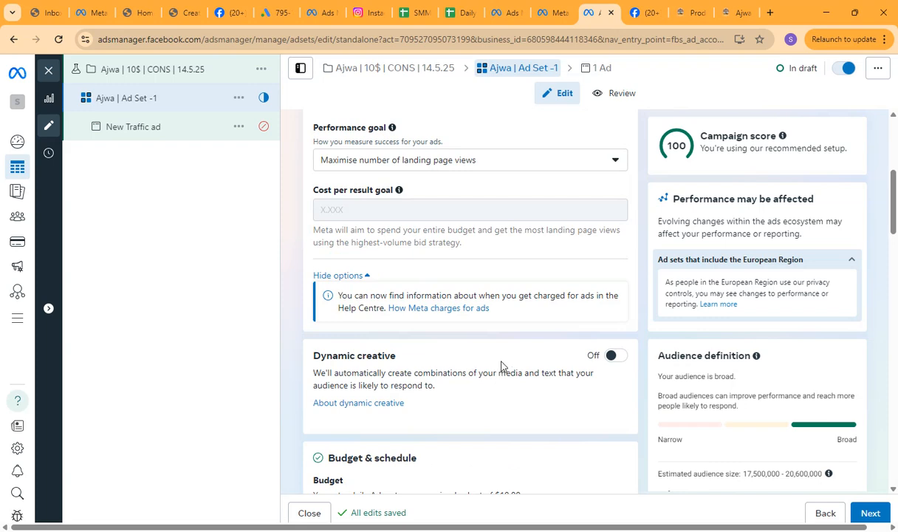
{"action": "scroll", "coordinate": [500, 366], "scroll_direction": "up", "scroll_amount": 5}
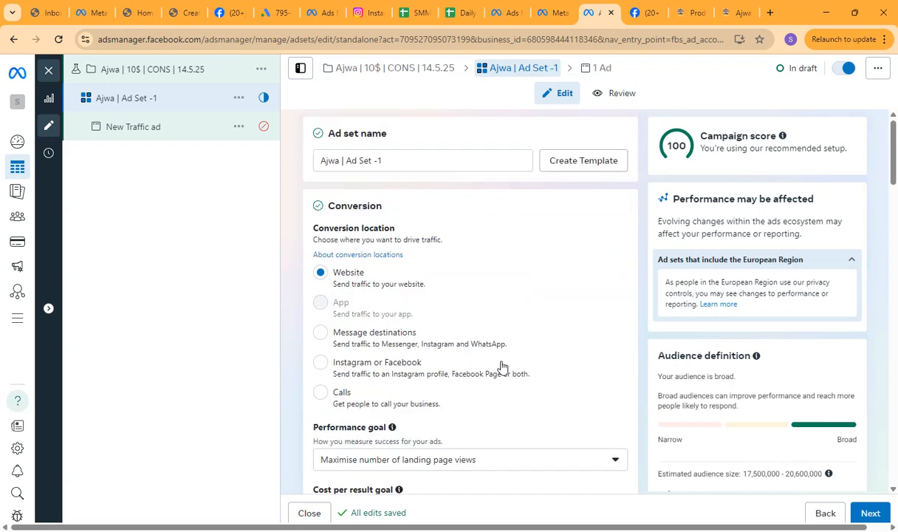
{"action": "scroll", "coordinate": [501, 366], "scroll_direction": "down", "scroll_amount": 14}
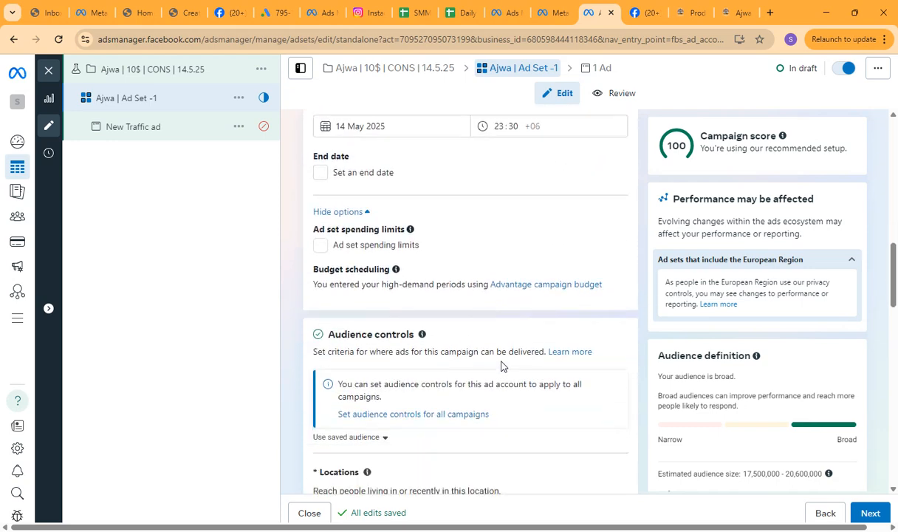
{"action": "scroll", "coordinate": [501, 365], "scroll_direction": "down", "scroll_amount": 4}
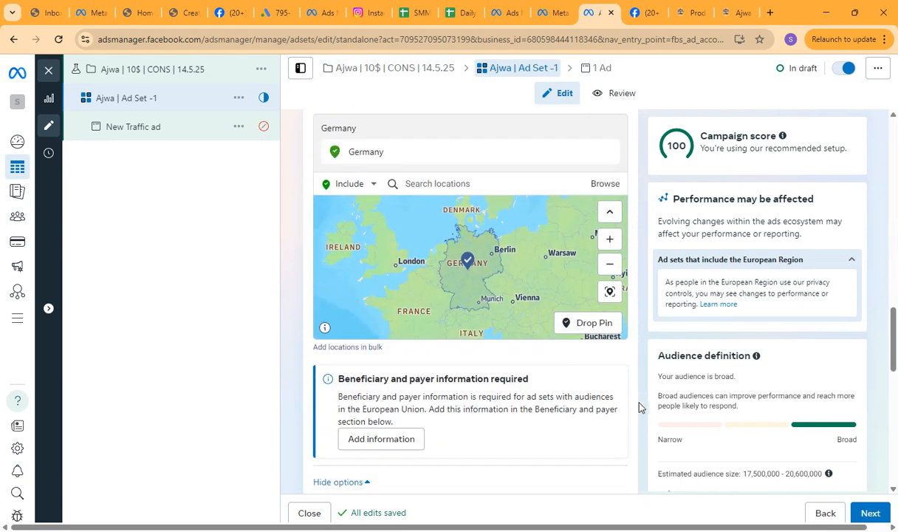
{"action": "scroll", "coordinate": [639, 408], "scroll_direction": "down", "scroll_amount": 2}
{"action": "scroll", "coordinate": [640, 408], "scroll_direction": "down", "scroll_amount": 2}
{"action": "scroll", "coordinate": [640, 408], "scroll_direction": "up", "scroll_amount": 4}
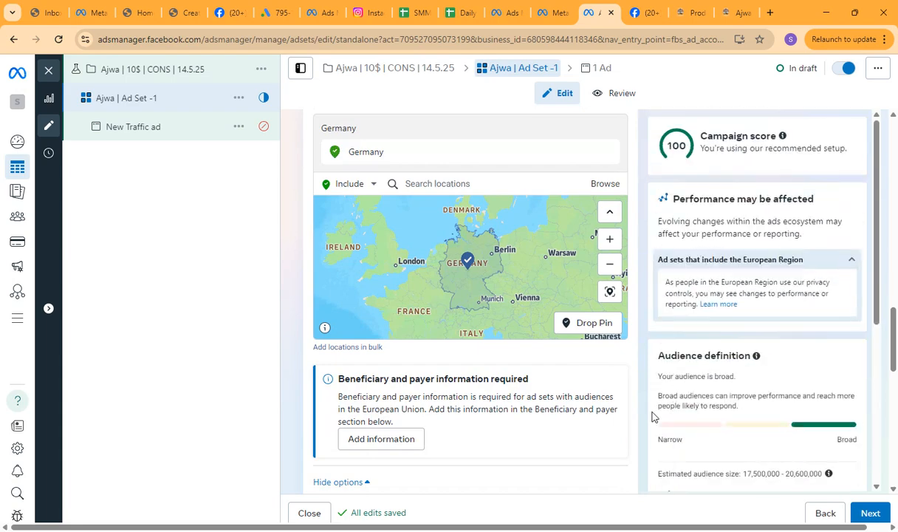
{"action": "scroll", "coordinate": [609, 426], "scroll_direction": "down", "scroll_amount": 1}
{"action": "scroll", "coordinate": [609, 426], "scroll_direction": "down", "scroll_amount": 10}
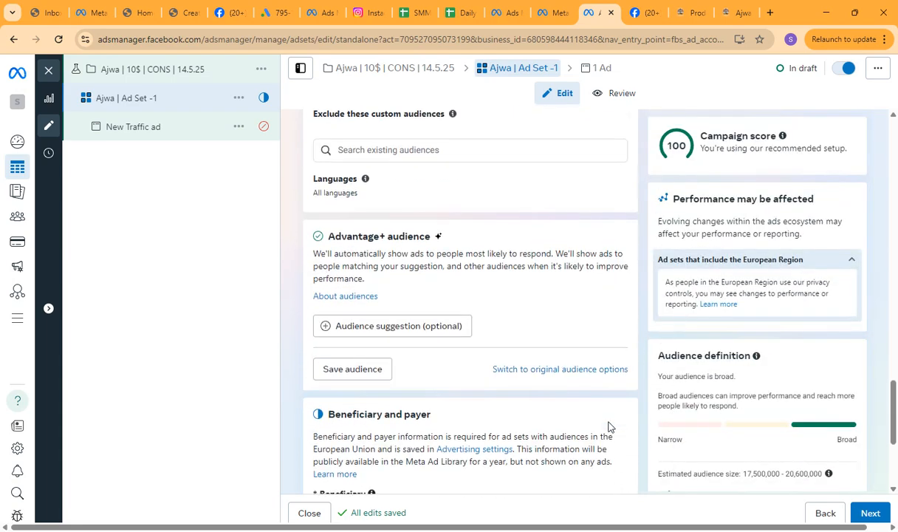
{"action": "scroll", "coordinate": [609, 426], "scroll_direction": "up", "scroll_amount": 3}
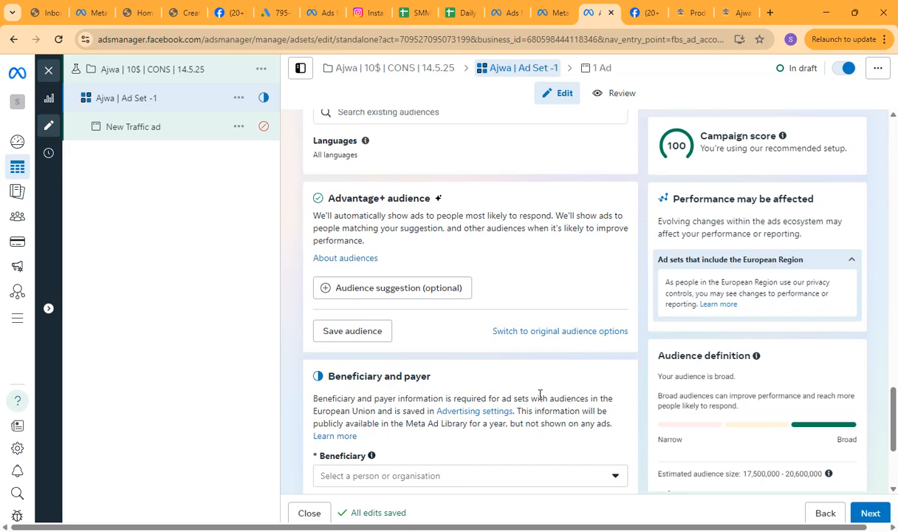
Expand the optional audience suggestion in Advantage+ audience and open the gender setting for editing.
{"action": "left_click", "coordinate": [383, 289]}
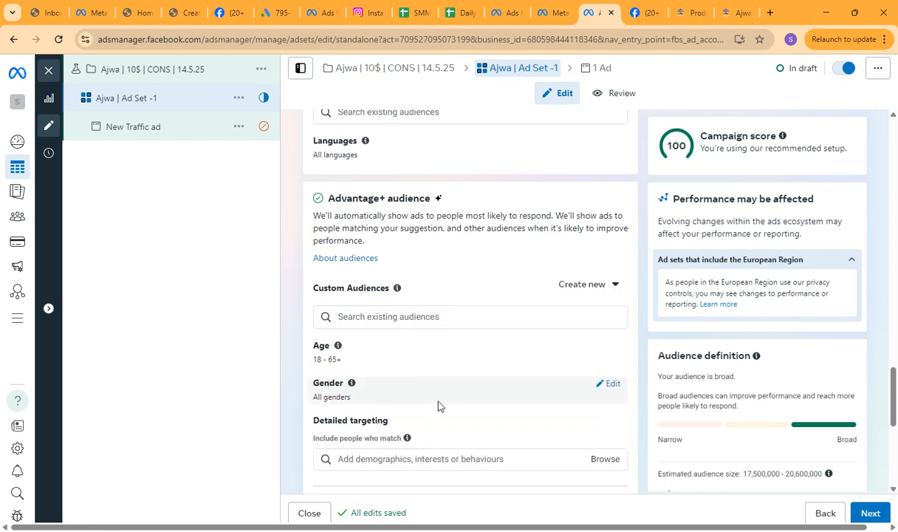
{"action": "scroll", "coordinate": [469, 392], "scroll_direction": "down", "scroll_amount": 1}
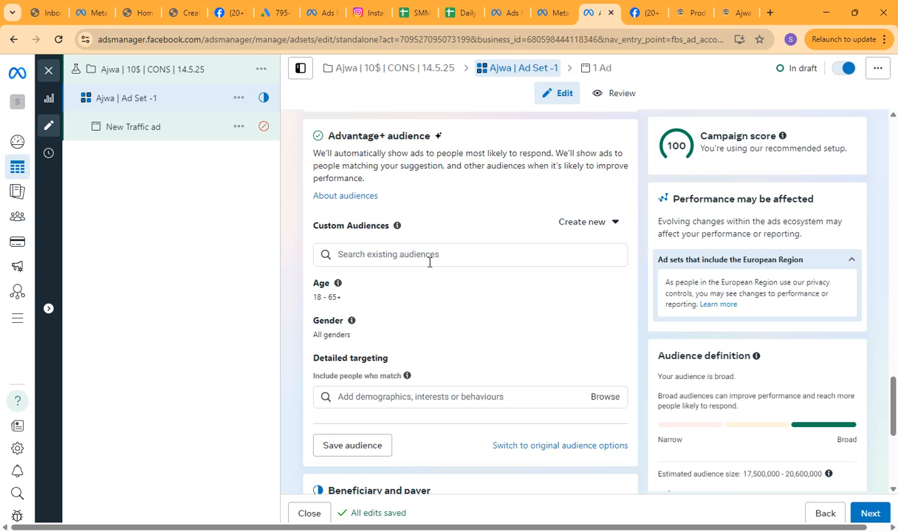
{"action": "scroll", "coordinate": [443, 325], "scroll_direction": "down", "scroll_amount": 1}
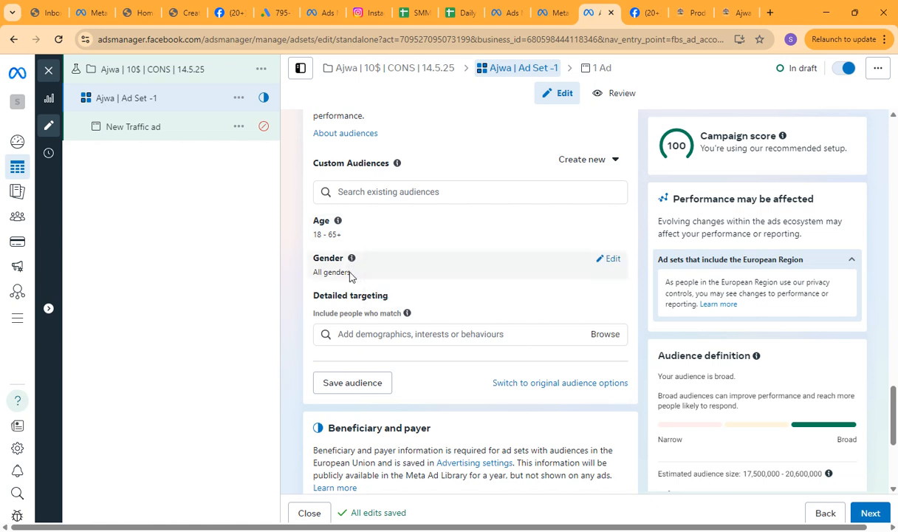
{"action": "left_click", "coordinate": [609, 260]}
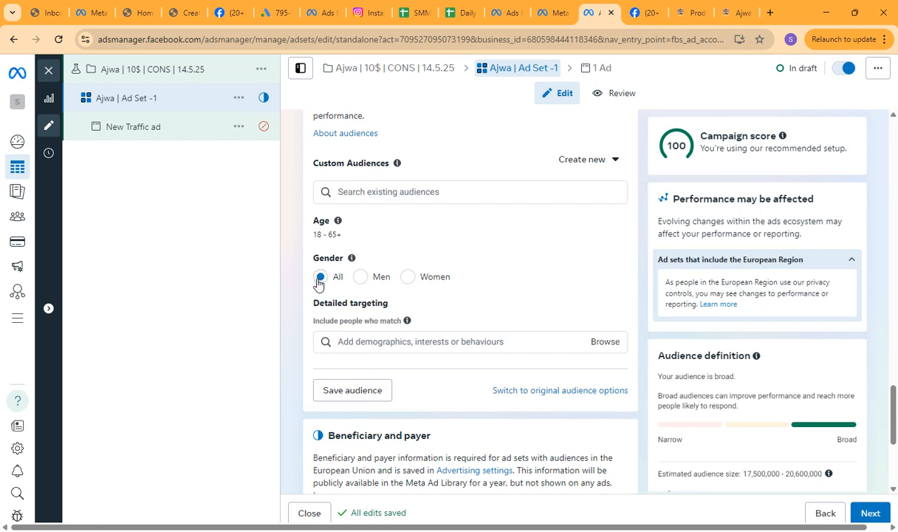
{"action": "scroll", "coordinate": [319, 285], "scroll_direction": "down", "scroll_amount": 1}
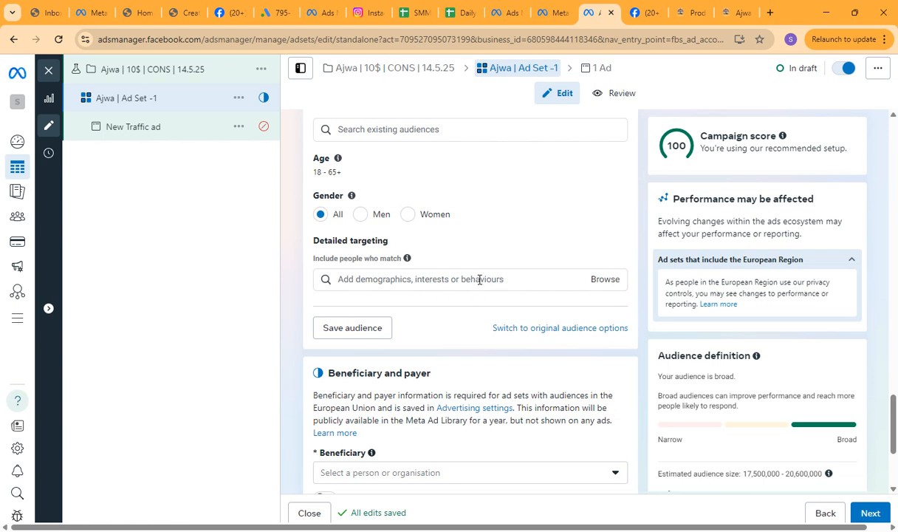
Browse the detailed targeting categories under Demographics, examining the Education group and its education levels.
{"action": "left_click", "coordinate": [605, 280]}
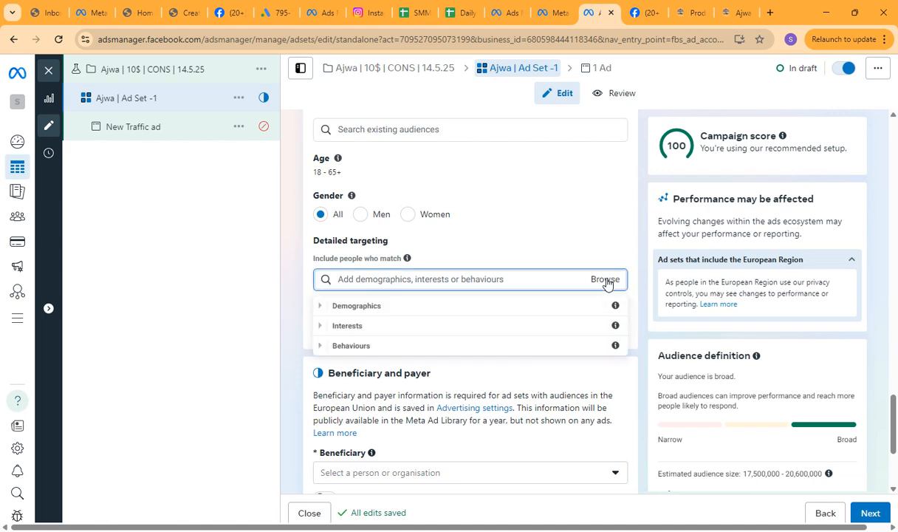
{"action": "left_click", "coordinate": [323, 307]}
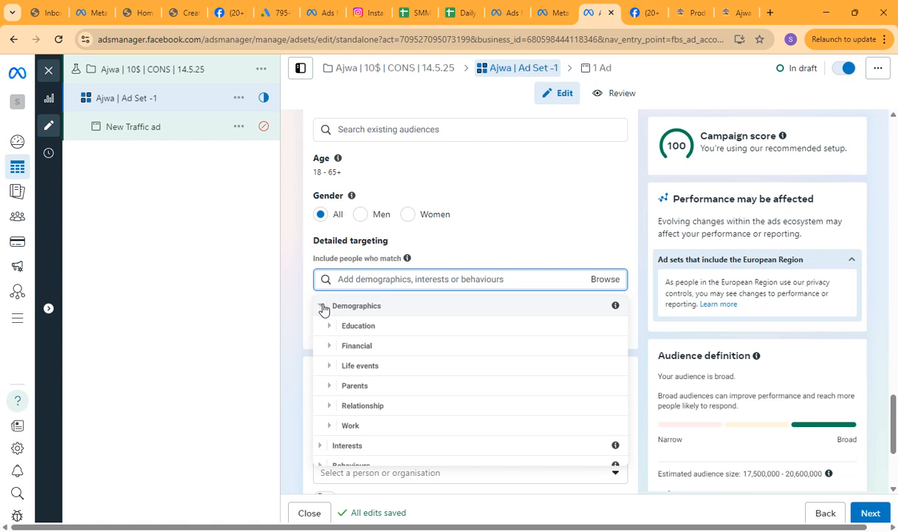
{"action": "left_click", "coordinate": [323, 307]}
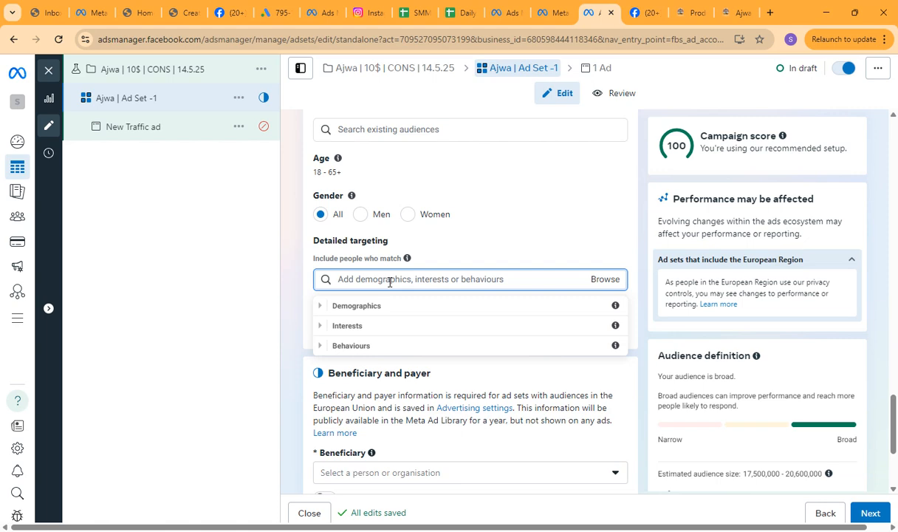
{"action": "left_click", "coordinate": [322, 307]}
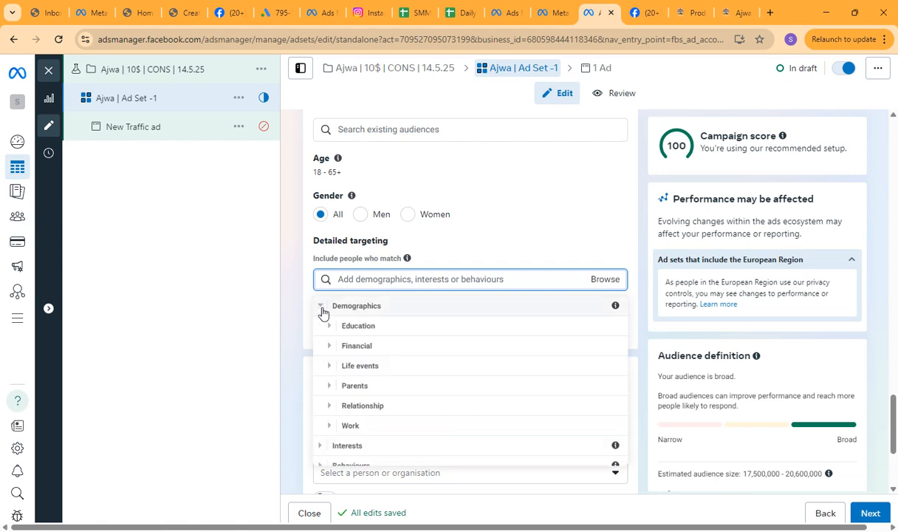
{"action": "left_click", "coordinate": [328, 325]}
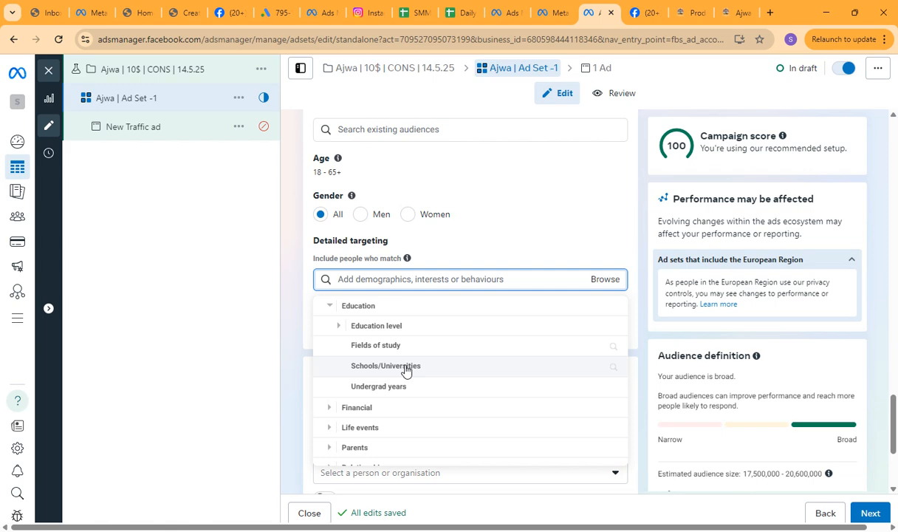
{"action": "left_click", "coordinate": [339, 325]}
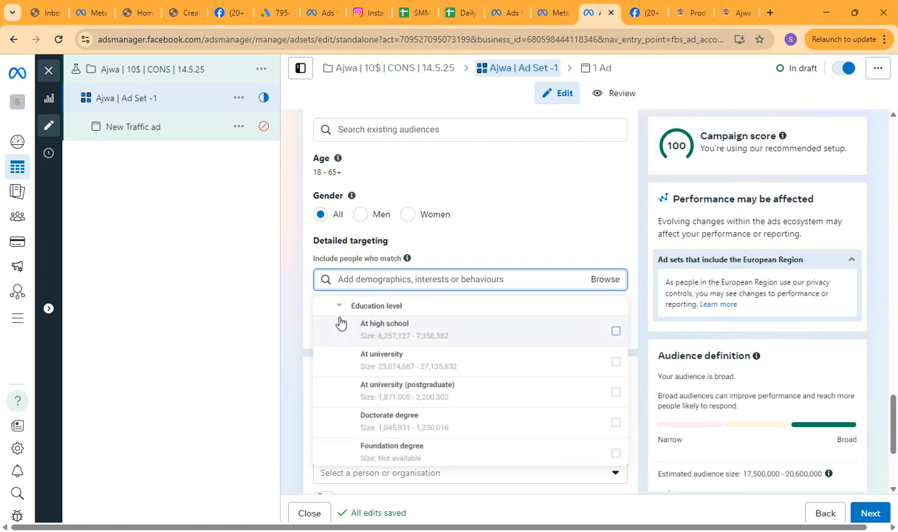
{"action": "left_click", "coordinate": [341, 313]}
{"action": "left_click", "coordinate": [332, 305]}
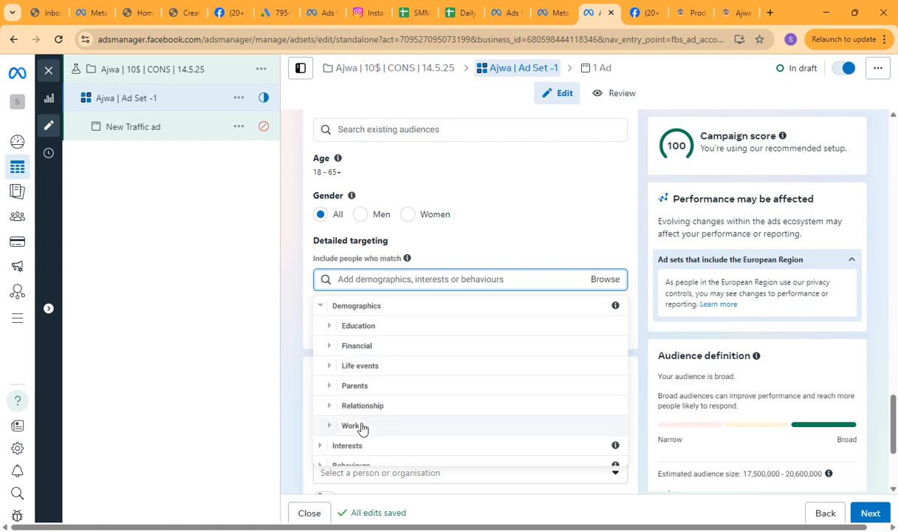
Browse the Work group under Demographics in detailed targeting, examining the industries offered there.
{"action": "scroll", "coordinate": [350, 418], "scroll_direction": "down", "scroll_amount": 1}
{"action": "left_click", "coordinate": [332, 417]}
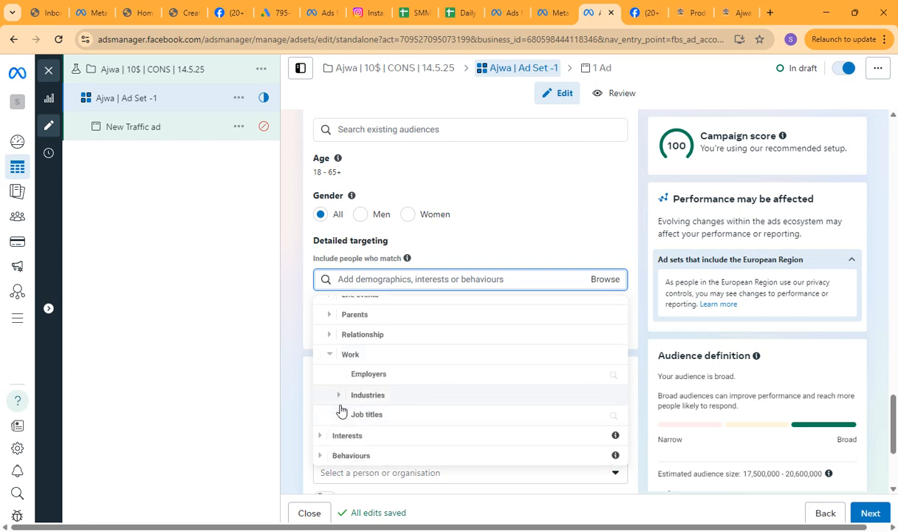
{"action": "left_click", "coordinate": [339, 395]}
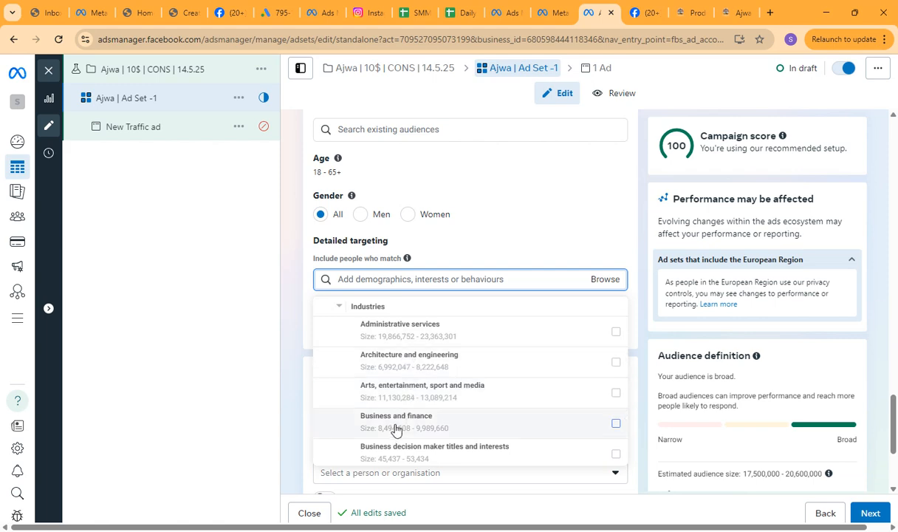
{"action": "scroll", "coordinate": [399, 418], "scroll_direction": "down", "scroll_amount": 1}
{"action": "scroll", "coordinate": [405, 395], "scroll_direction": "down", "scroll_amount": 1}
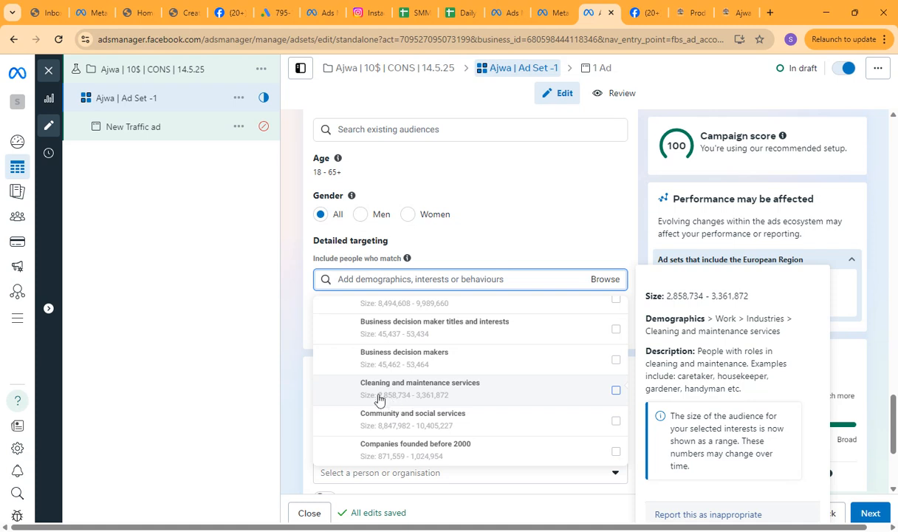
{"action": "scroll", "coordinate": [407, 436], "scroll_direction": "up", "scroll_amount": 1}
{"action": "scroll", "coordinate": [405, 441], "scroll_direction": "up", "scroll_amount": 3}
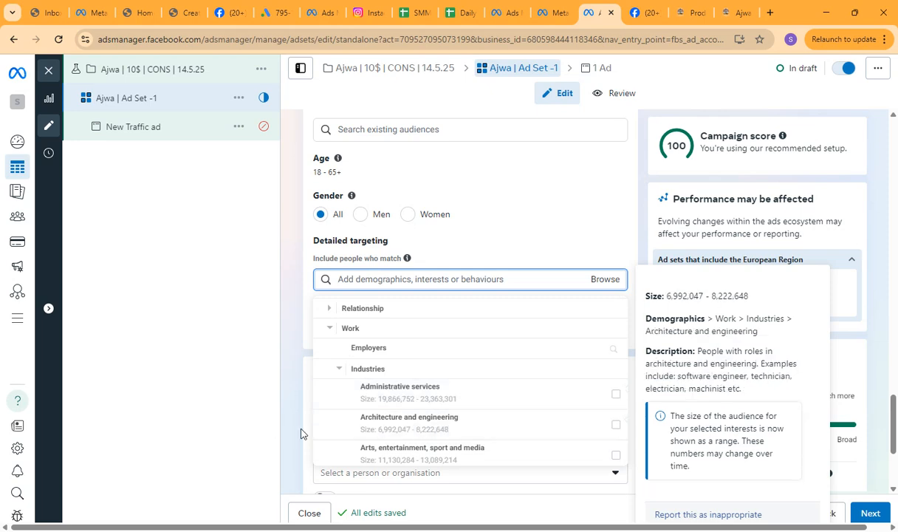
{"action": "left_click", "coordinate": [338, 371]}
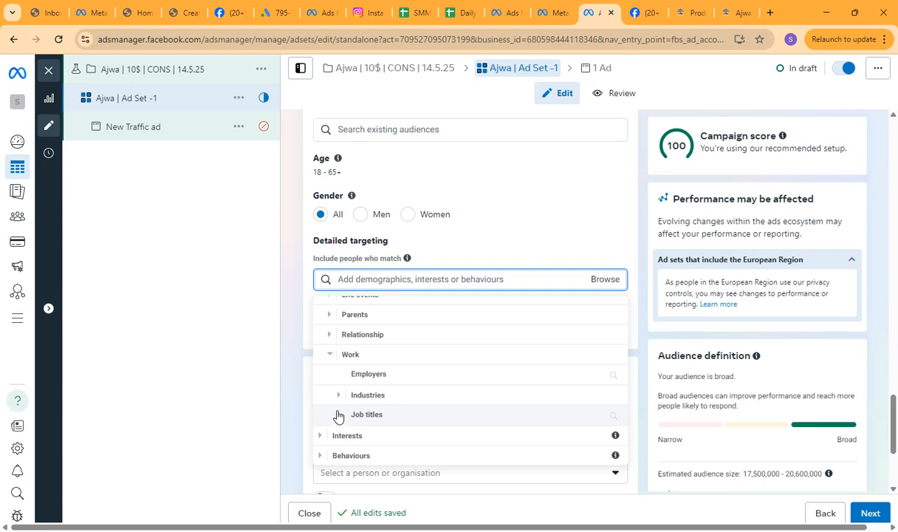
{"action": "left_click", "coordinate": [339, 399]}
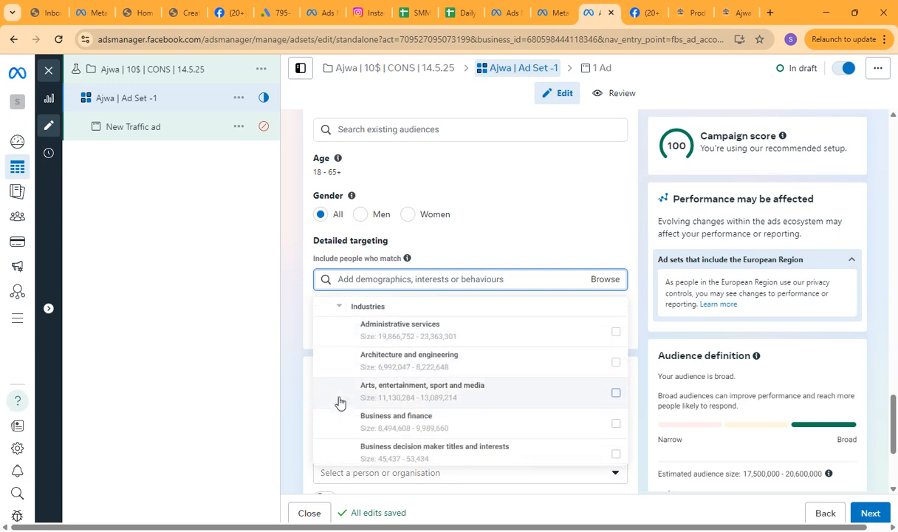
{"action": "left_click", "coordinate": [336, 309]}
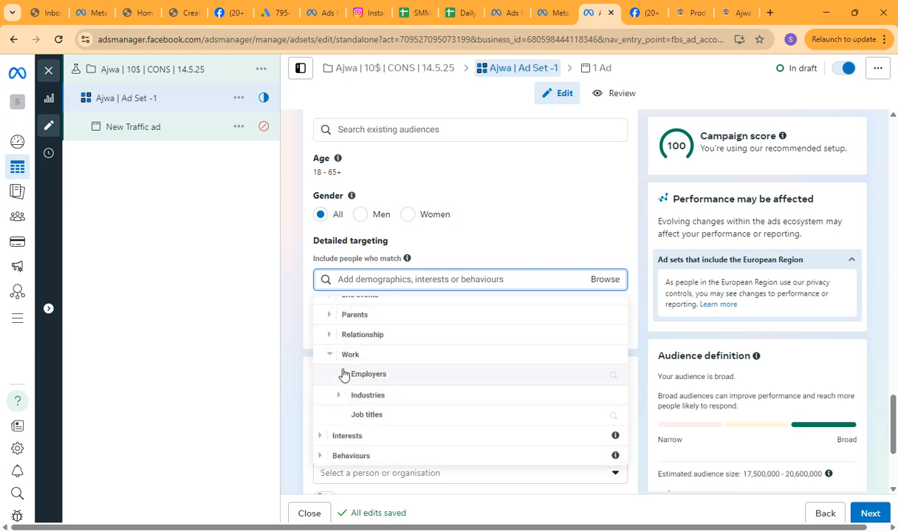
Search the Work employers for "it" and add IT assistant to the detailed targeting, then leave the employer search.
{"action": "left_click", "coordinate": [611, 375]}
{"action": "left_click", "coordinate": [395, 308]}
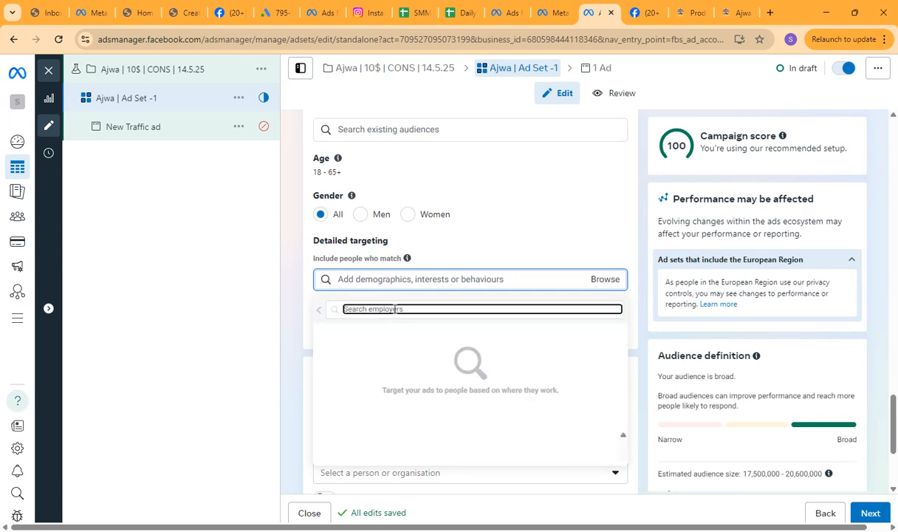
{"action": "type", "text": "t"}
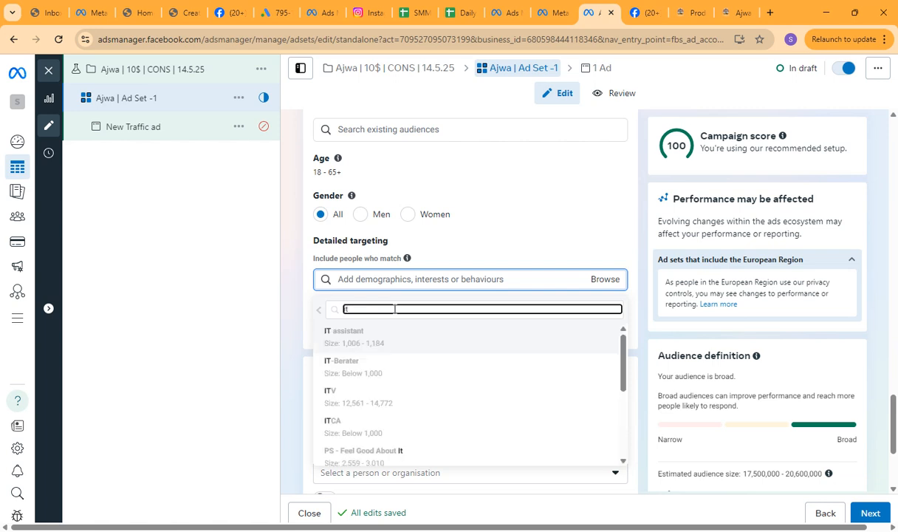
{"action": "left_click", "coordinate": [377, 336]}
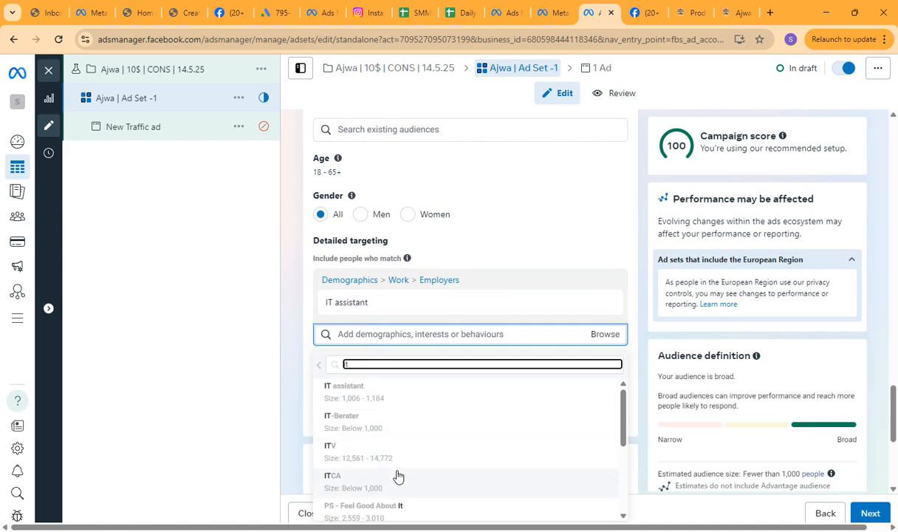
{"action": "scroll", "coordinate": [398, 477], "scroll_direction": "down", "scroll_amount": 1}
{"action": "scroll", "coordinate": [398, 473], "scroll_direction": "down", "scroll_amount": 1}
{"action": "scroll", "coordinate": [396, 472], "scroll_direction": "up", "scroll_amount": 3}
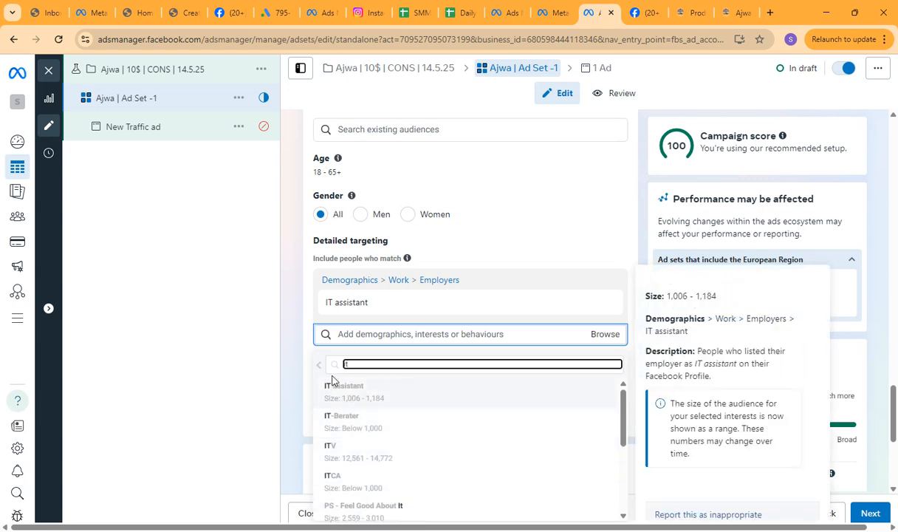
{"action": "key", "text": "BackSpace"}
{"action": "key", "text": "BackSpace"}
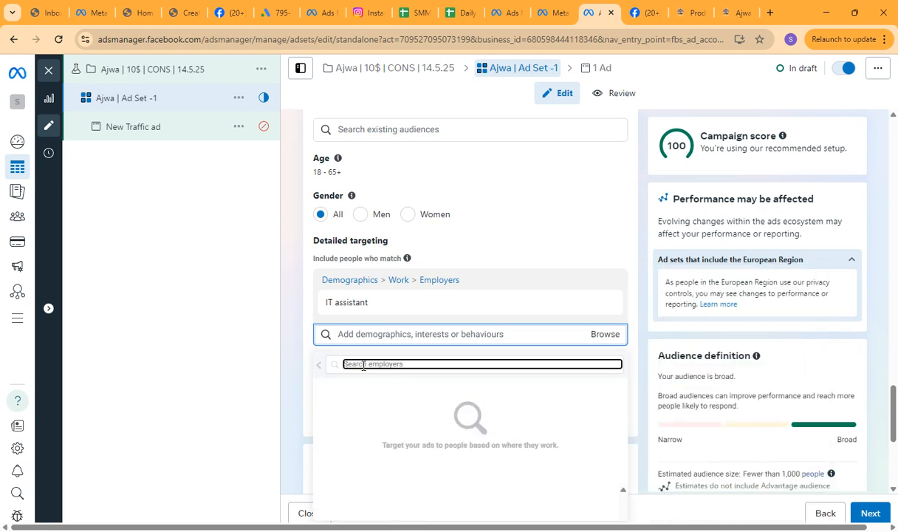
{"action": "left_click", "coordinate": [319, 368]}
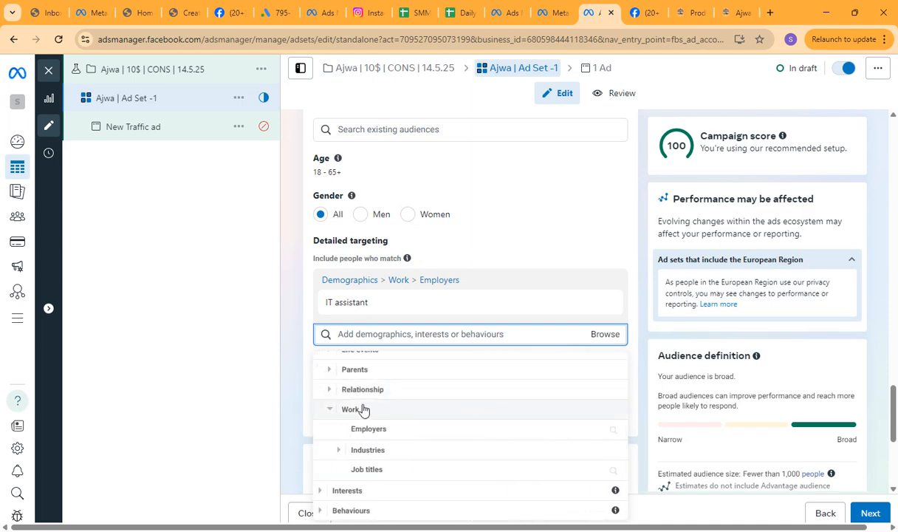
Examine the household income options in the Financial group of the Demographics targeting.
{"action": "left_click", "coordinate": [330, 410]}
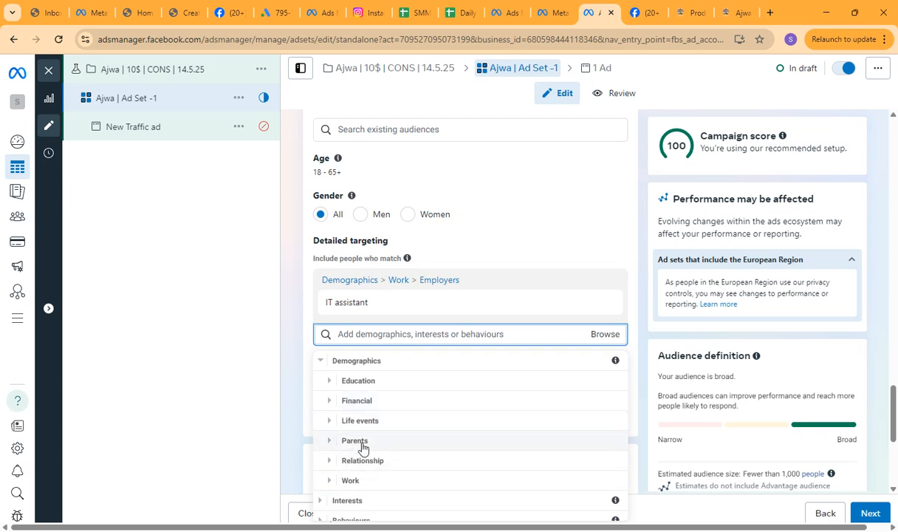
{"action": "left_click", "coordinate": [328, 401]}
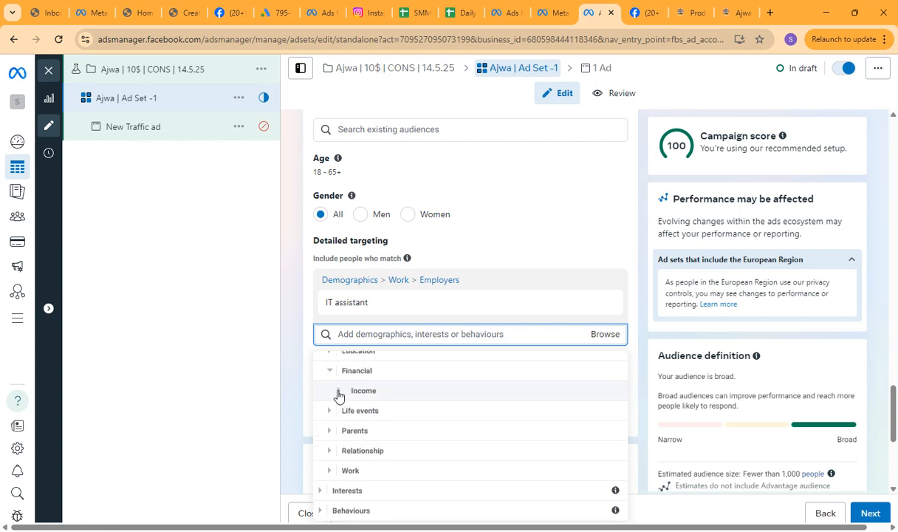
{"action": "left_click", "coordinate": [337, 397]}
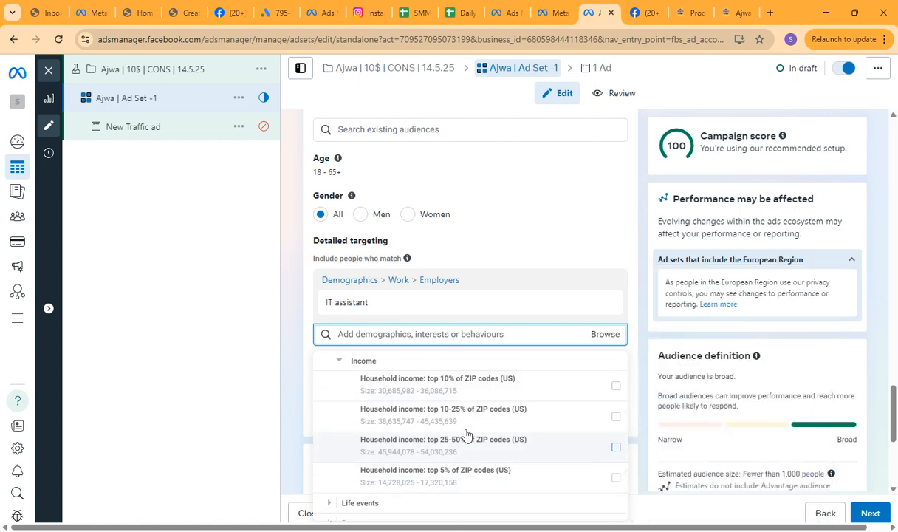
{"action": "left_click", "coordinate": [340, 361]}
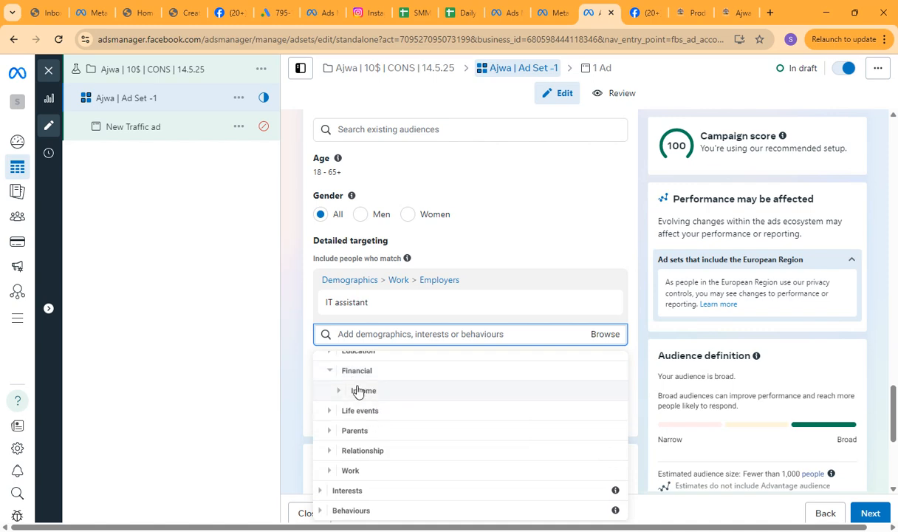
{"action": "left_click", "coordinate": [334, 371]}
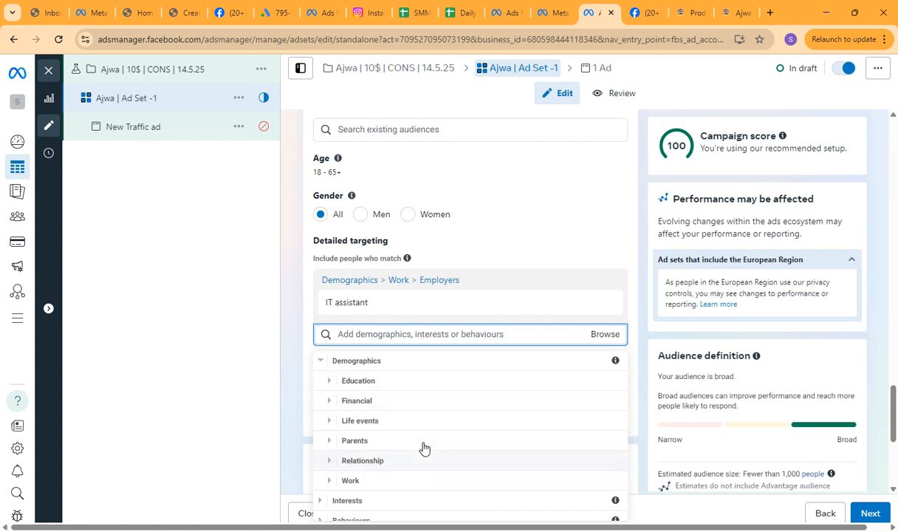
Switch from Demographics to the Interests categories and examine the options under Family and relationships.
{"action": "left_click", "coordinate": [322, 362]}
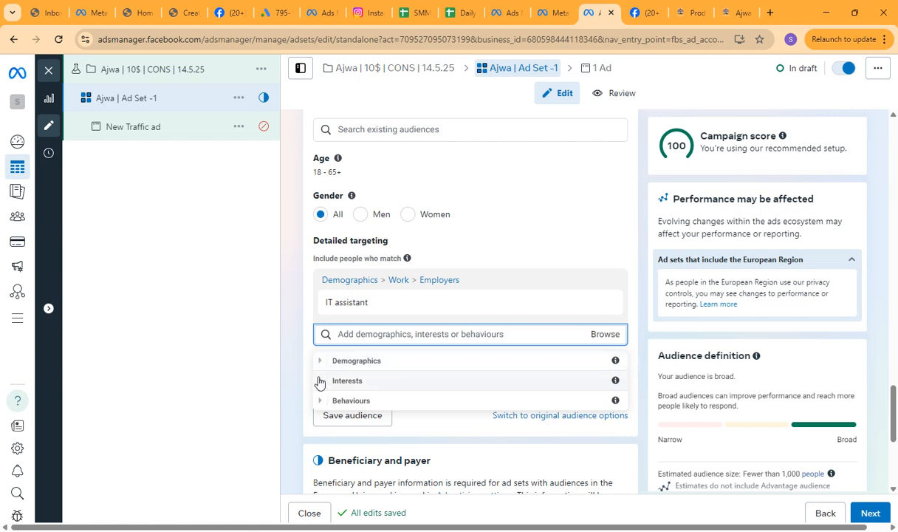
{"action": "left_click", "coordinate": [320, 381]}
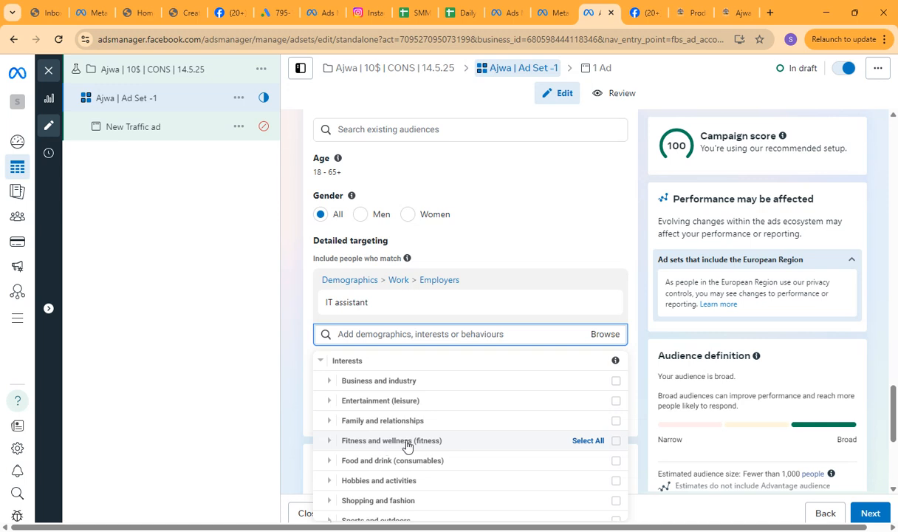
{"action": "left_click", "coordinate": [331, 423]}
{"action": "mouse_move", "coordinate": [334, 418]}
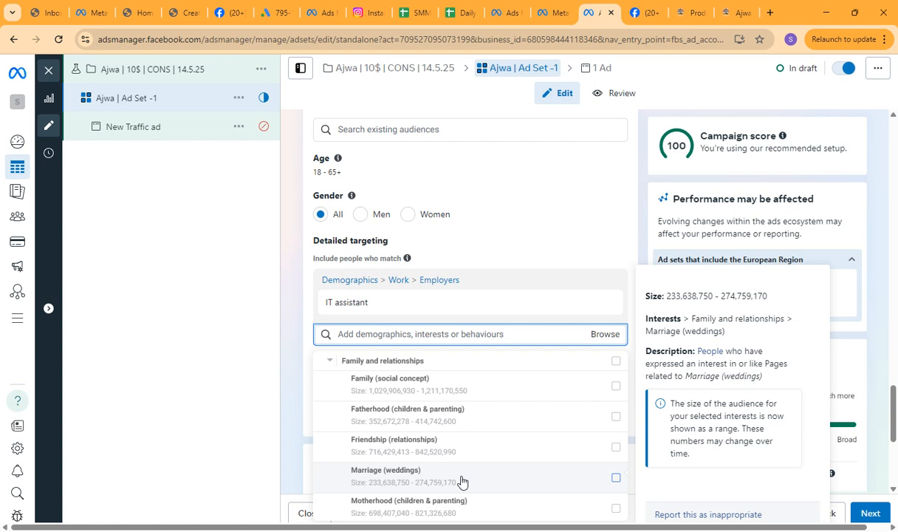
{"action": "scroll", "coordinate": [440, 436], "scroll_direction": "down", "scroll_amount": 3}
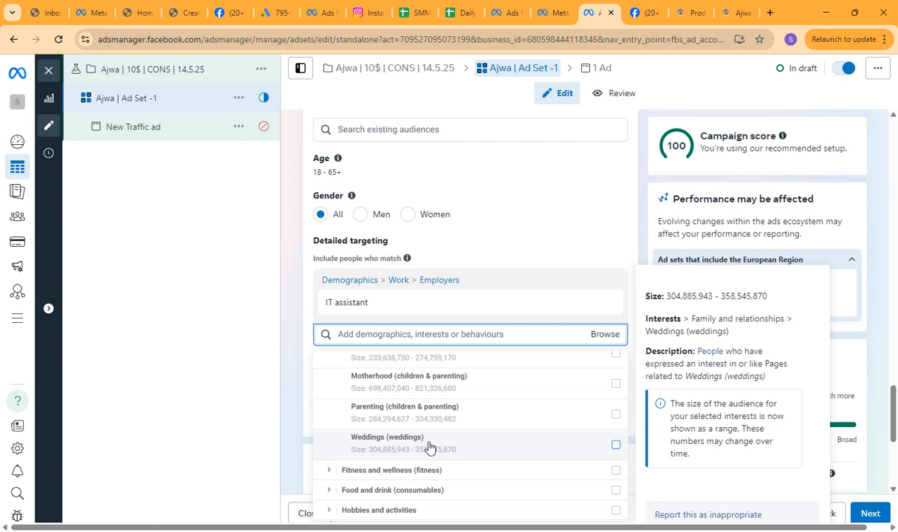
{"action": "scroll", "coordinate": [429, 447], "scroll_direction": "up", "scroll_amount": 2}
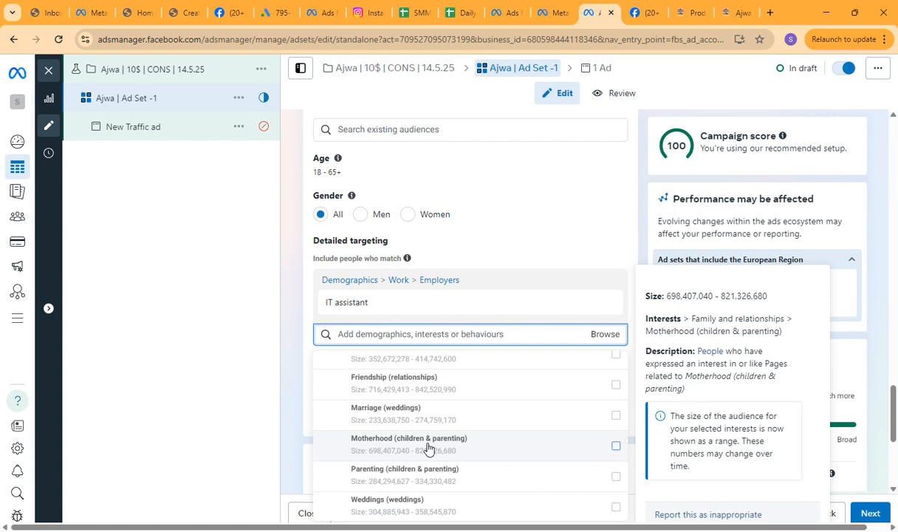
{"action": "scroll", "coordinate": [428, 449], "scroll_direction": "up", "scroll_amount": 3}
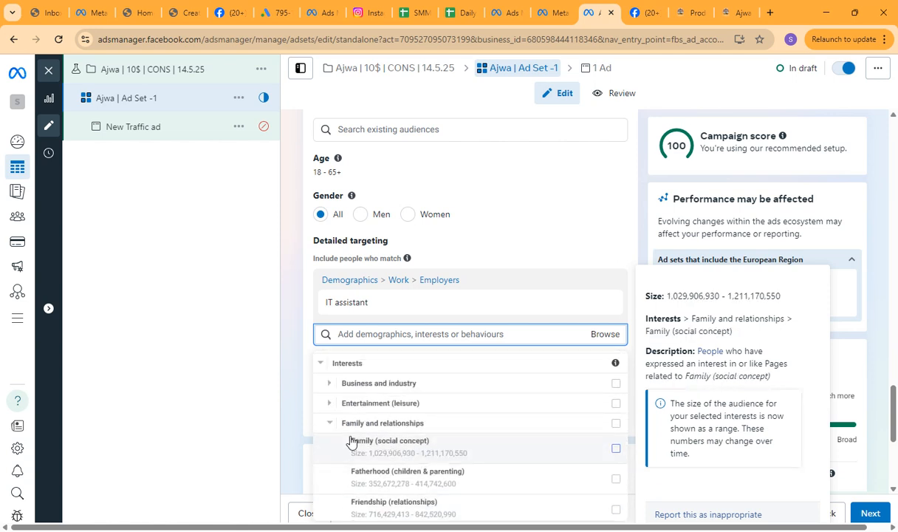
{"action": "left_click", "coordinate": [330, 424]}
Add the Organic food interest from Food and drink (consumables) > Food (food & drink) to the detailed targeting.
{"action": "scroll", "coordinate": [332, 428], "scroll_direction": "down", "scroll_amount": 2}
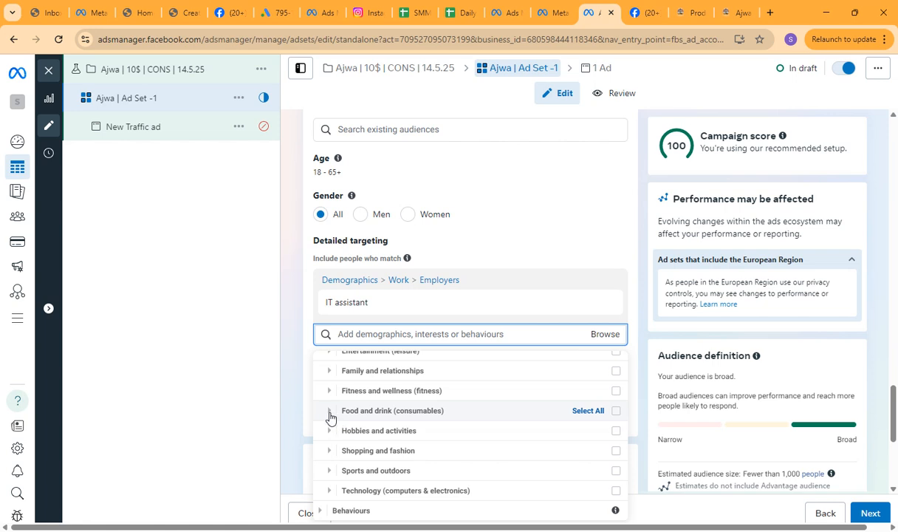
{"action": "left_click", "coordinate": [329, 411]}
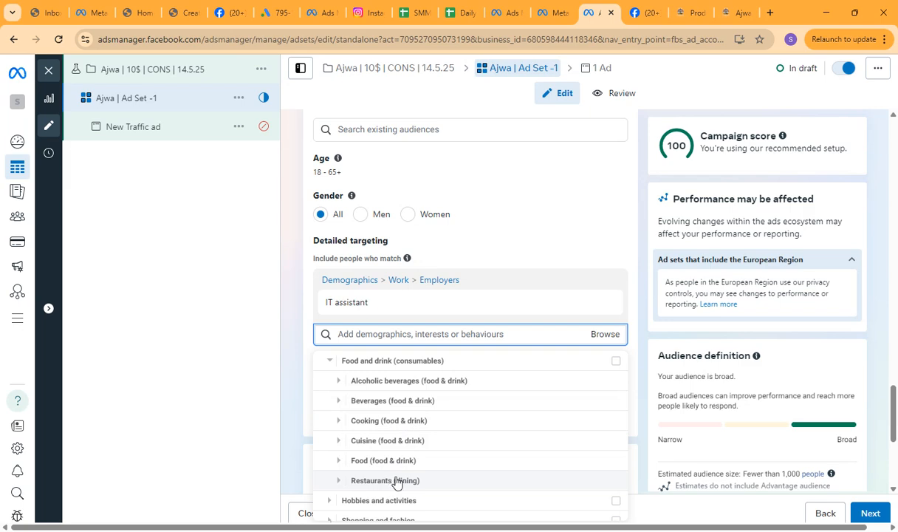
{"action": "scroll", "coordinate": [395, 483], "scroll_direction": "down", "scroll_amount": 3}
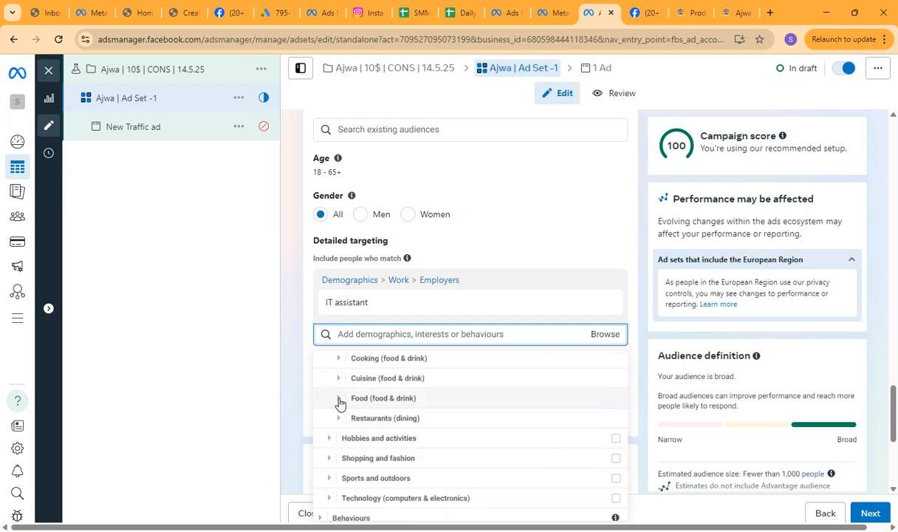
{"action": "left_click", "coordinate": [339, 399]}
{"action": "mouse_move", "coordinate": [339, 402]}
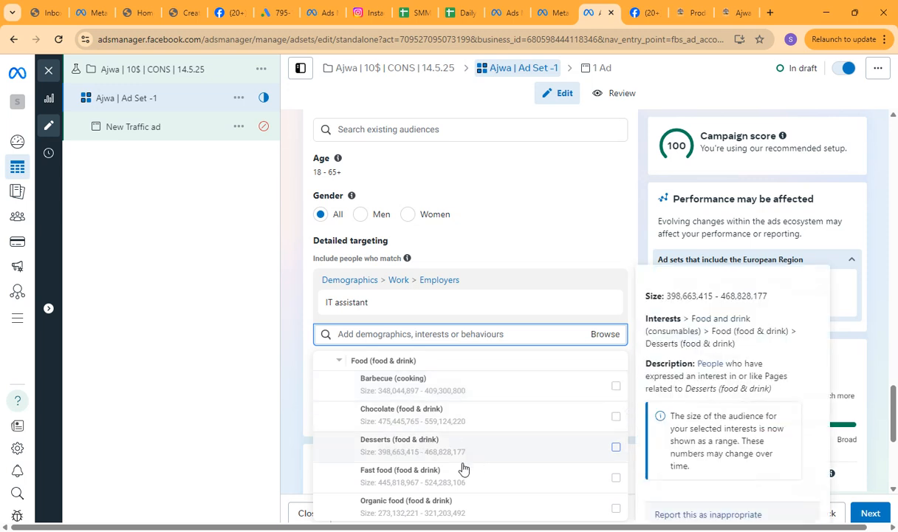
{"action": "scroll", "coordinate": [458, 502], "scroll_direction": "down", "scroll_amount": 1}
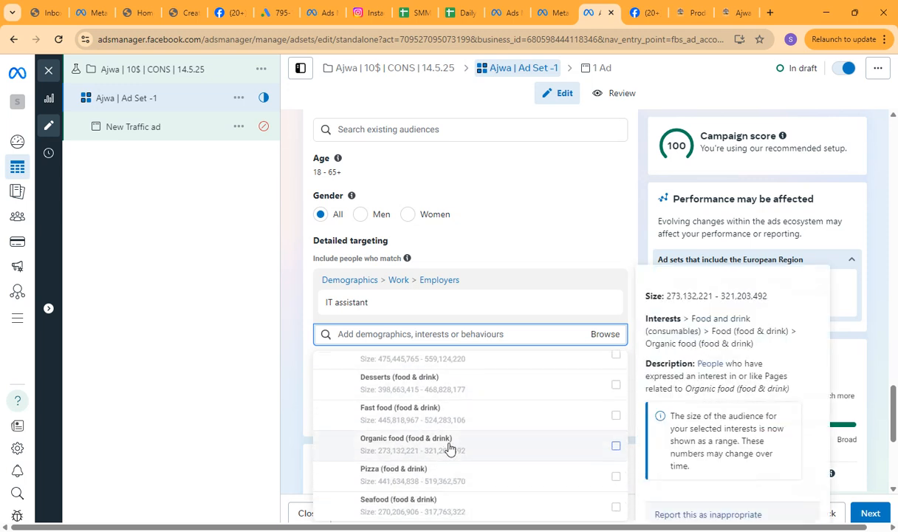
{"action": "scroll", "coordinate": [449, 459], "scroll_direction": "down", "scroll_amount": 1}
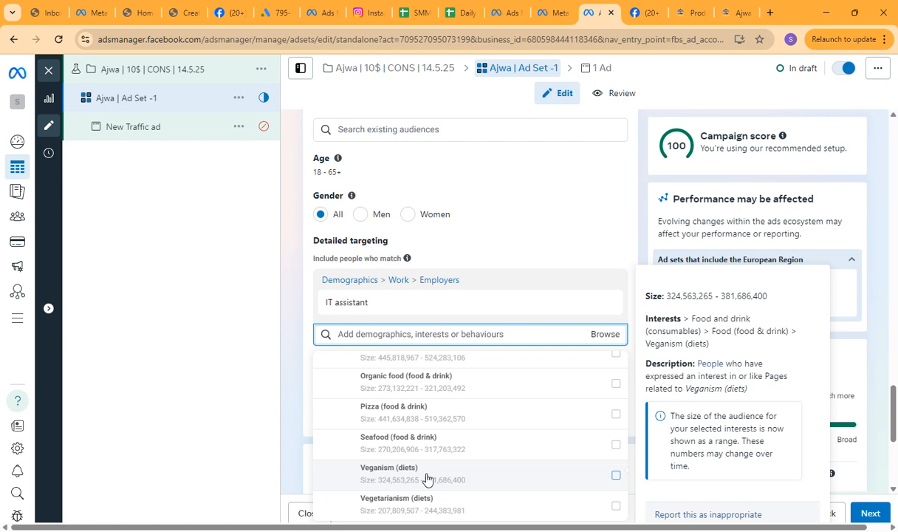
{"action": "scroll", "coordinate": [427, 476], "scroll_direction": "down", "scroll_amount": 1}
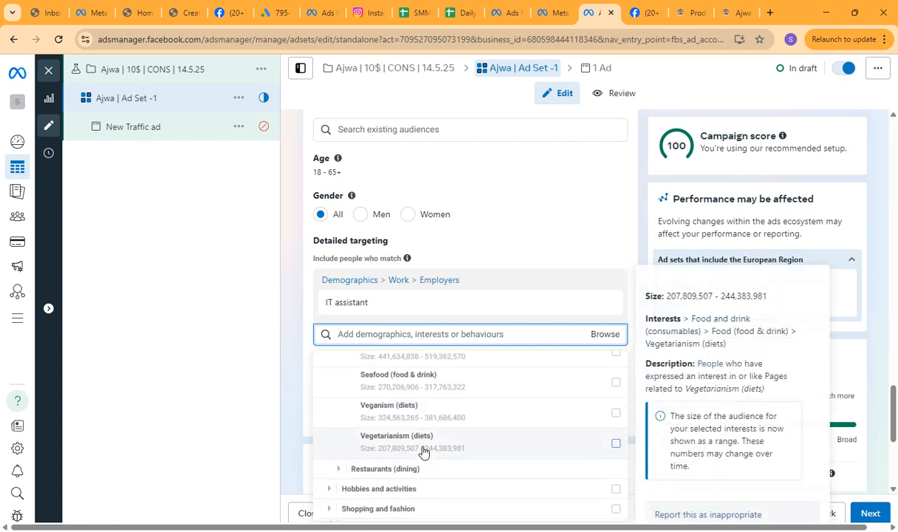
{"action": "scroll", "coordinate": [422, 453], "scroll_direction": "up", "scroll_amount": 1}
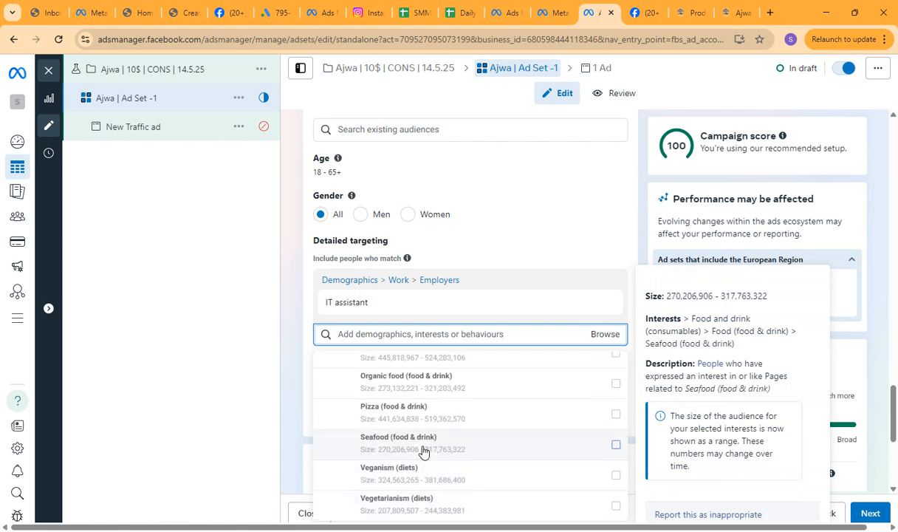
{"action": "scroll", "coordinate": [424, 452], "scroll_direction": "up", "scroll_amount": 1}
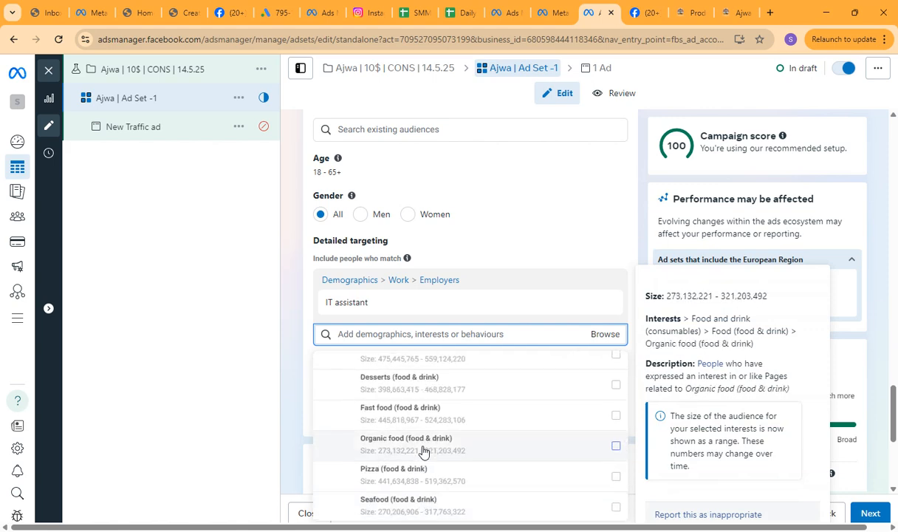
{"action": "left_click", "coordinate": [616, 448]}
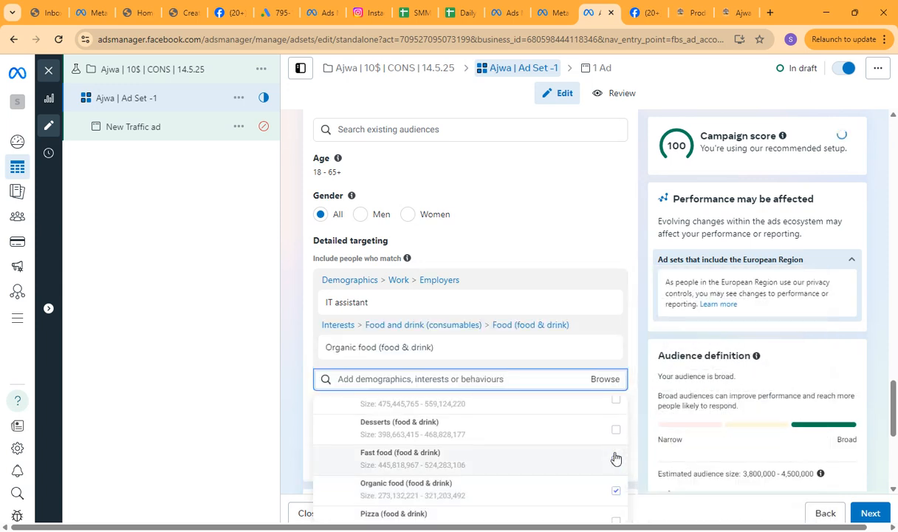
{"action": "mouse_move", "coordinate": [616, 494]}
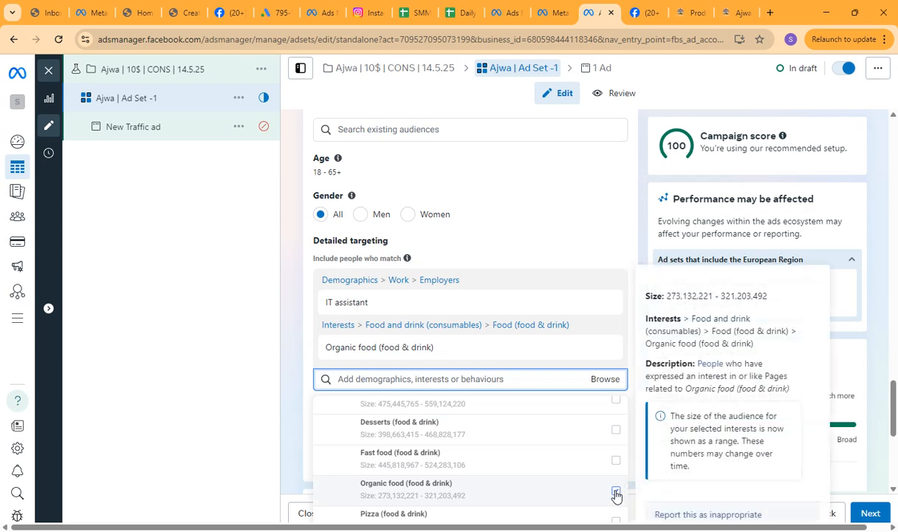
Collapse the Food interest groups and examine the Shopping and fashion interests, collapsing that category again.
{"action": "scroll", "coordinate": [545, 491], "scroll_direction": "up", "scroll_amount": 4}
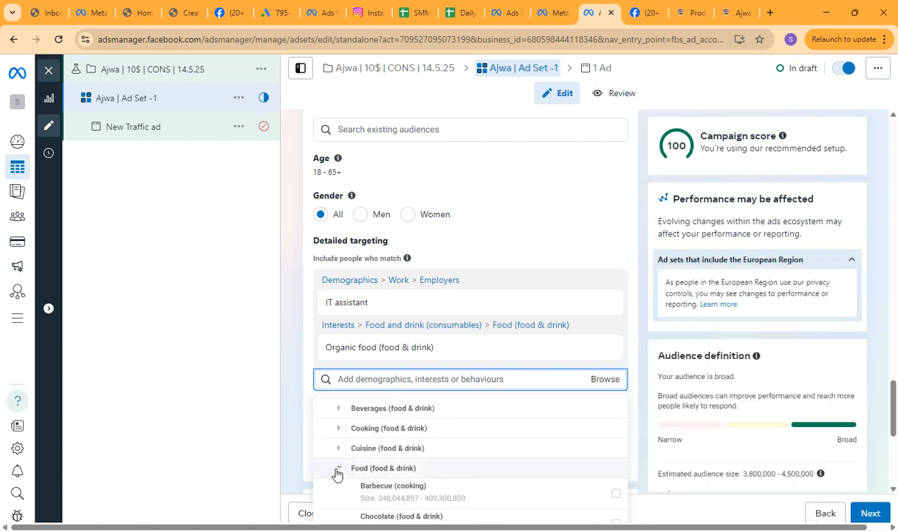
{"action": "left_click", "coordinate": [339, 469]}
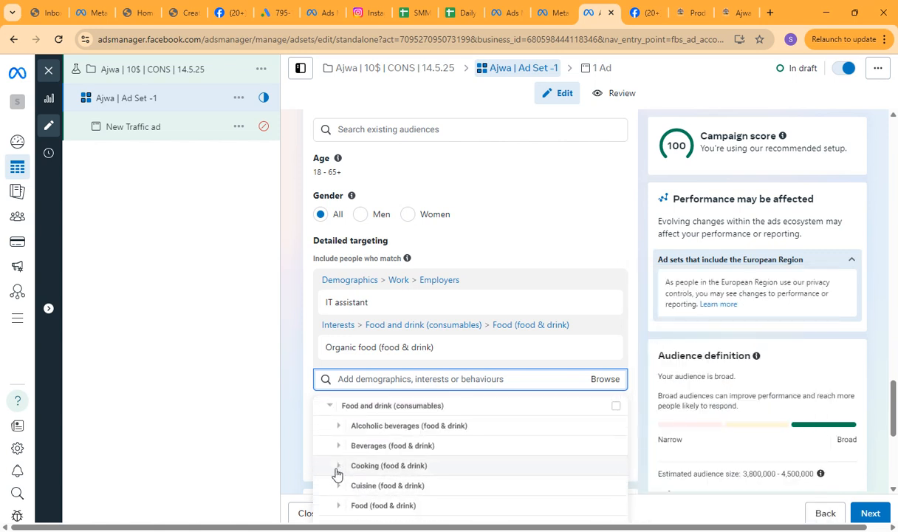
{"action": "scroll", "coordinate": [339, 475], "scroll_direction": "down", "scroll_amount": 1}
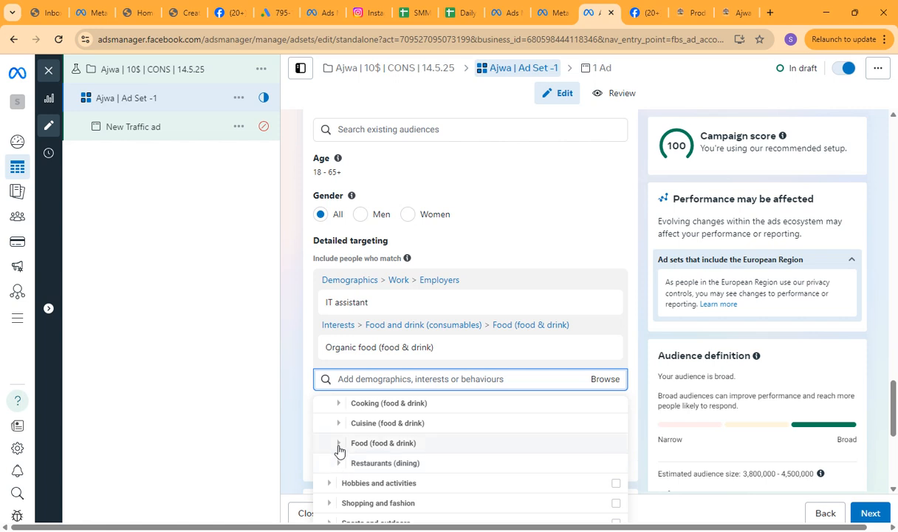
{"action": "scroll", "coordinate": [340, 446], "scroll_direction": "down", "scroll_amount": 1}
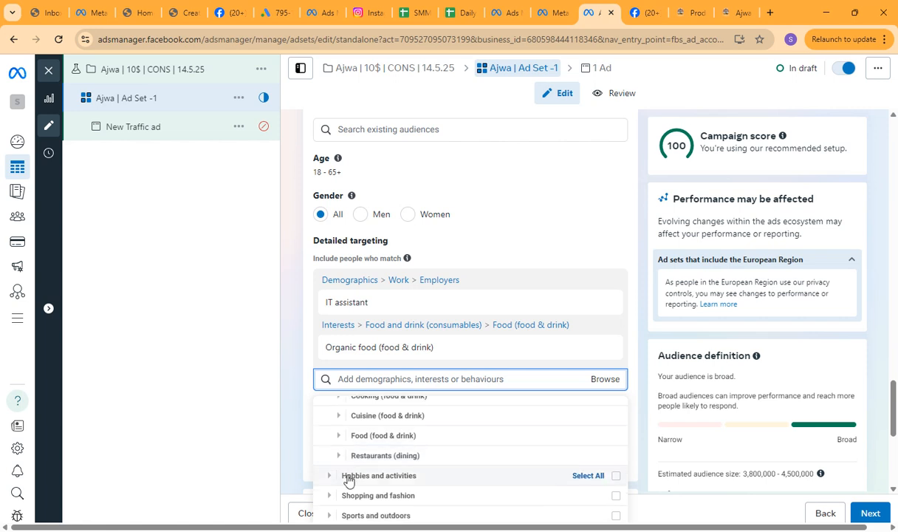
{"action": "left_click", "coordinate": [330, 495]}
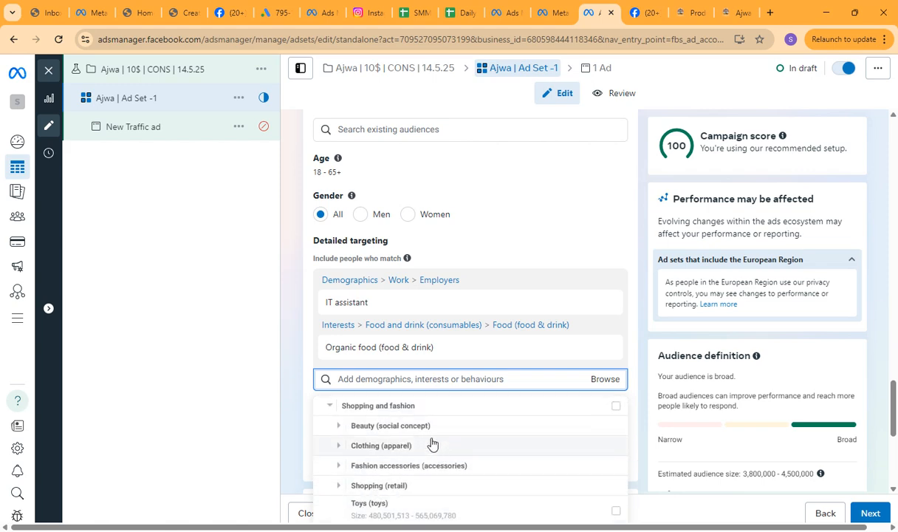
{"action": "scroll", "coordinate": [427, 436], "scroll_direction": "down", "scroll_amount": 1}
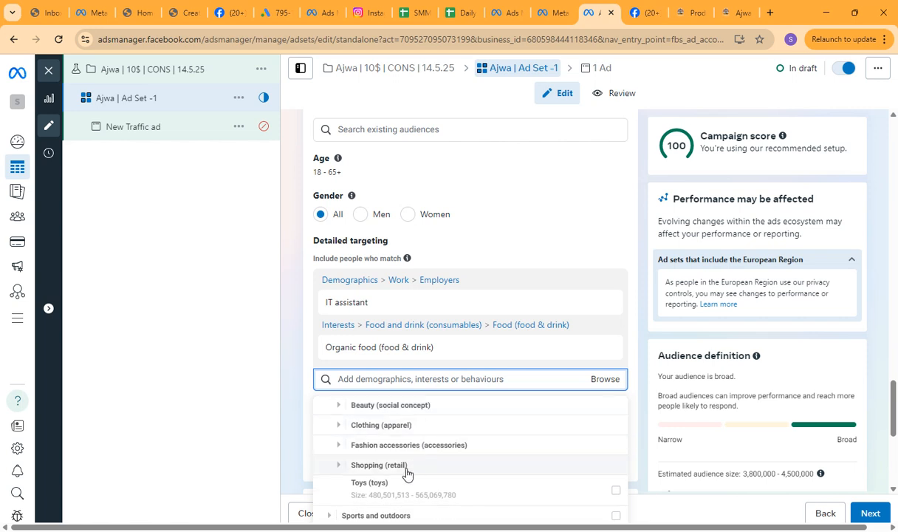
{"action": "scroll", "coordinate": [407, 473], "scroll_direction": "up", "scroll_amount": 1}
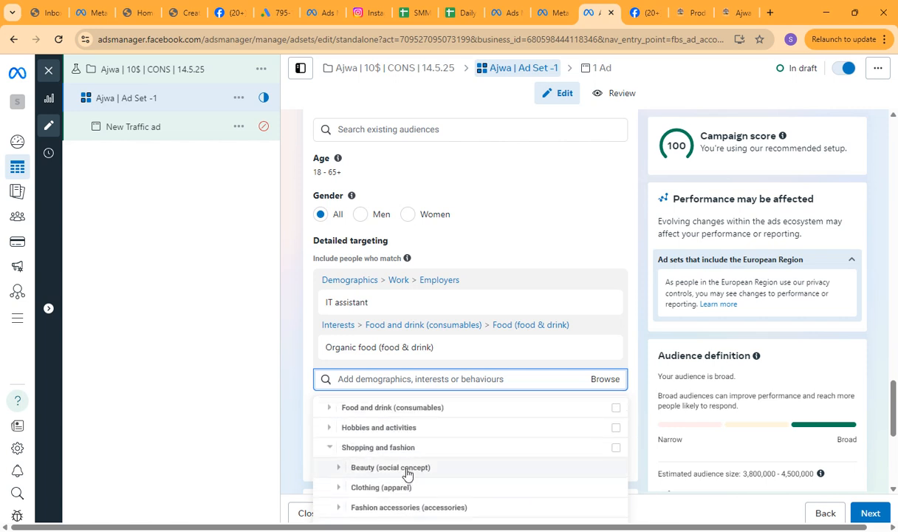
{"action": "left_click", "coordinate": [330, 449]}
{"action": "scroll", "coordinate": [334, 457], "scroll_direction": "up", "scroll_amount": 1}
{"action": "scroll", "coordinate": [370, 462], "scroll_direction": "down", "scroll_amount": 1}
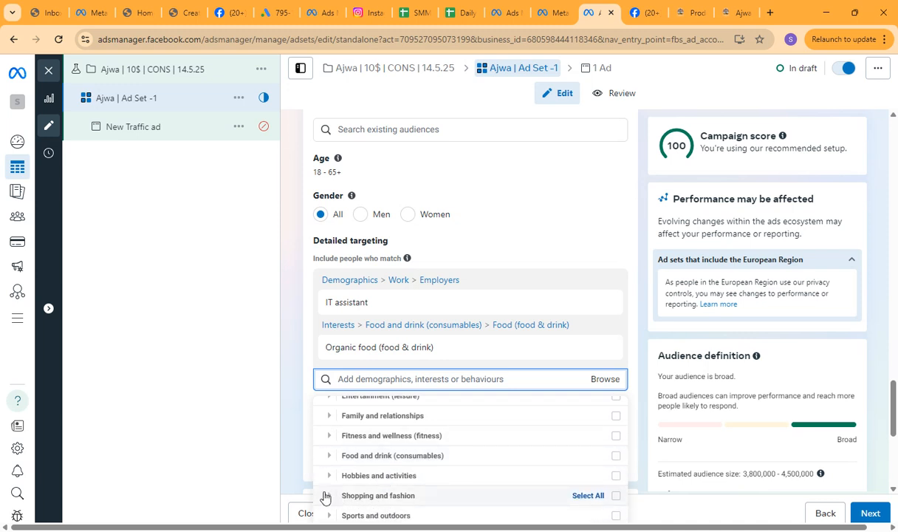
Browse the Behaviours targeting and examine Recently detected devices under Mobile Device User > All Mobile Devices by Operating System > Facebook access (mobile).
{"action": "left_click", "coordinate": [500, 379]}
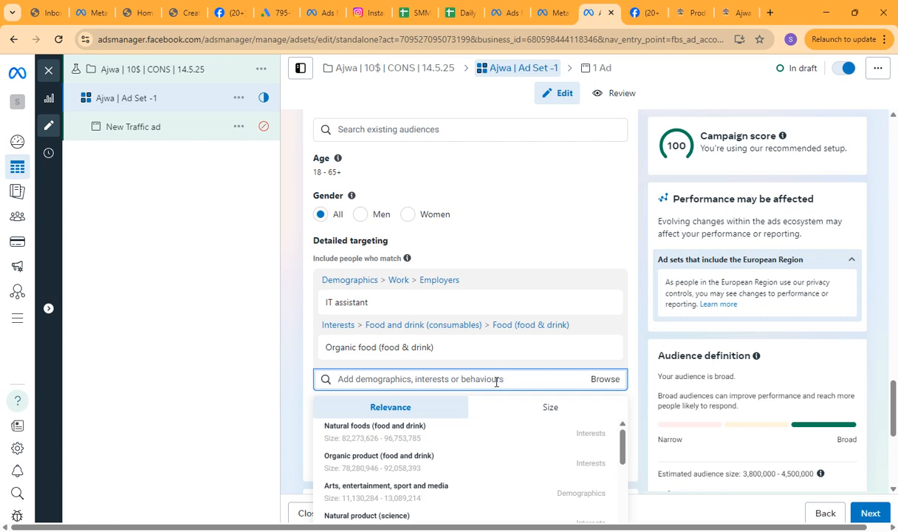
{"action": "left_click", "coordinate": [606, 380]}
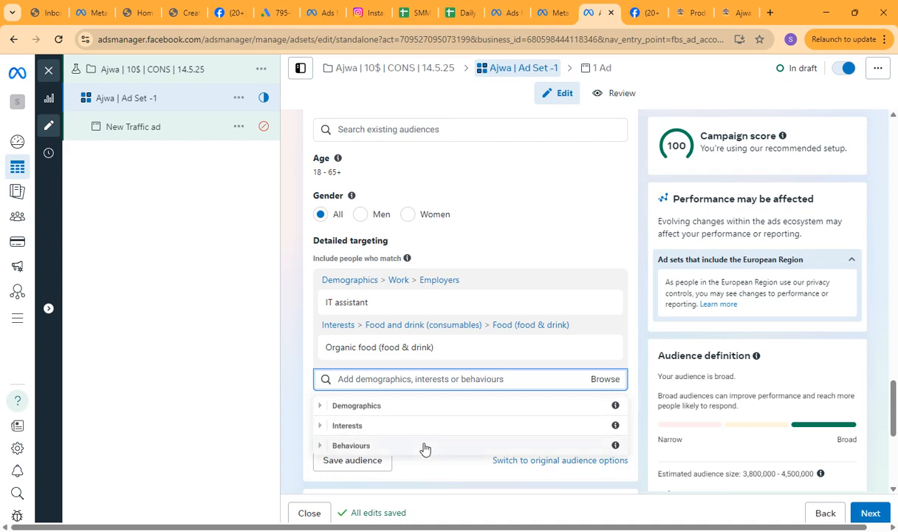
{"action": "left_click", "coordinate": [324, 449]}
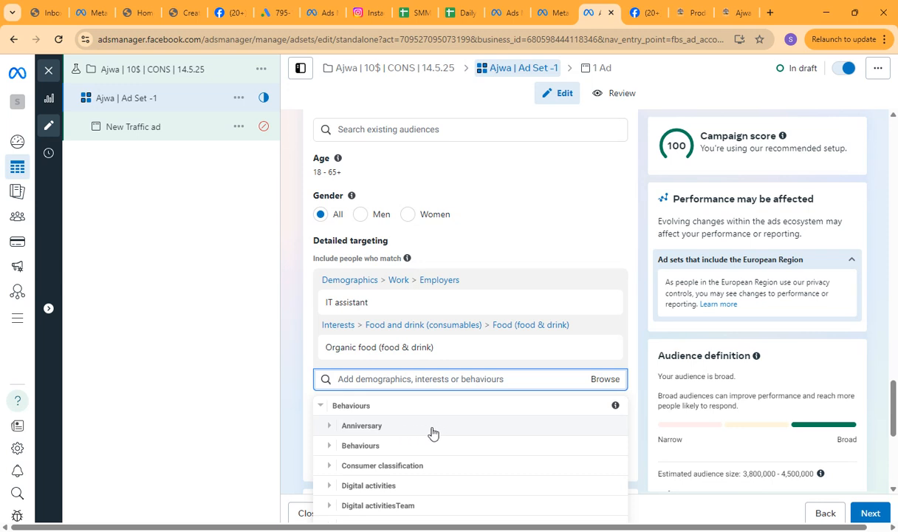
{"action": "left_click", "coordinate": [330, 447]}
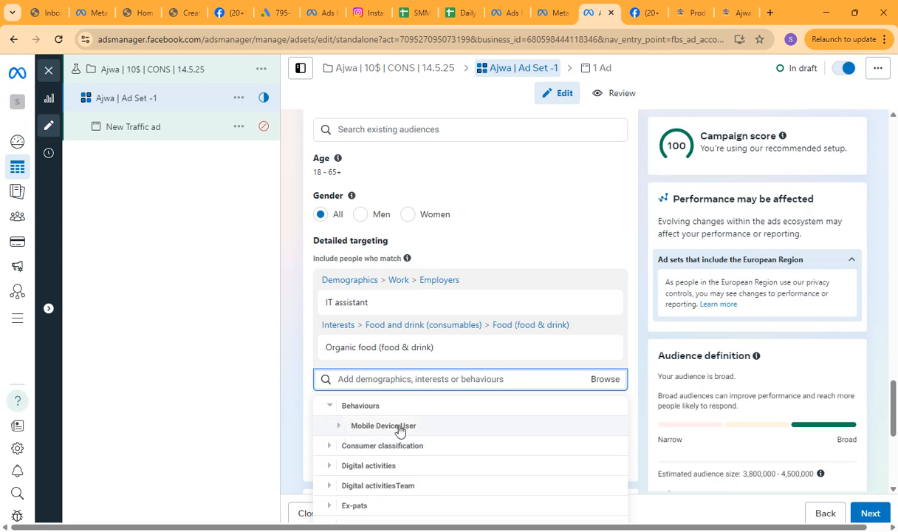
{"action": "left_click", "coordinate": [337, 425]}
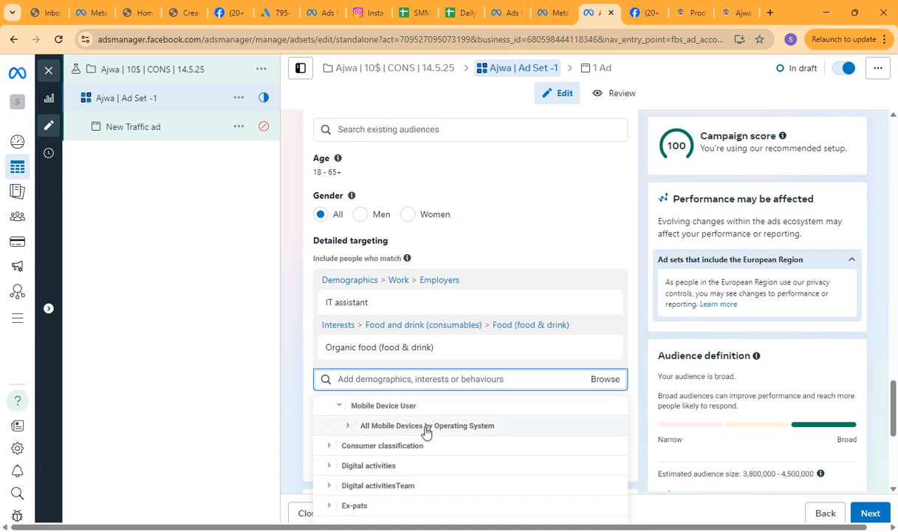
{"action": "left_click", "coordinate": [348, 426]}
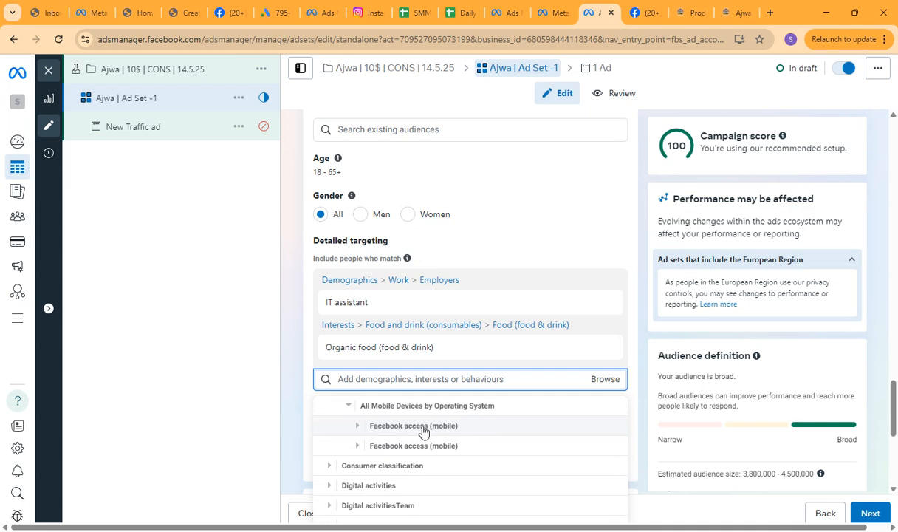
{"action": "left_click", "coordinate": [357, 427]}
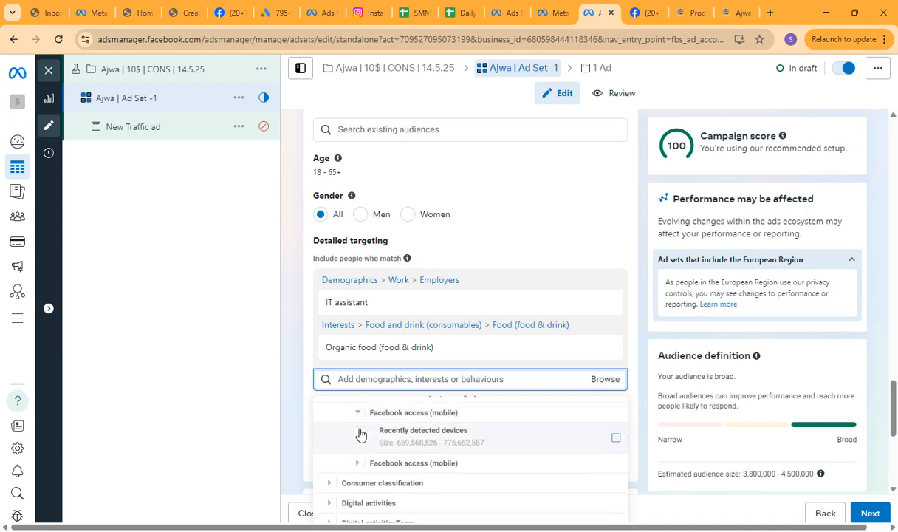
{"action": "mouse_move", "coordinate": [362, 433]}
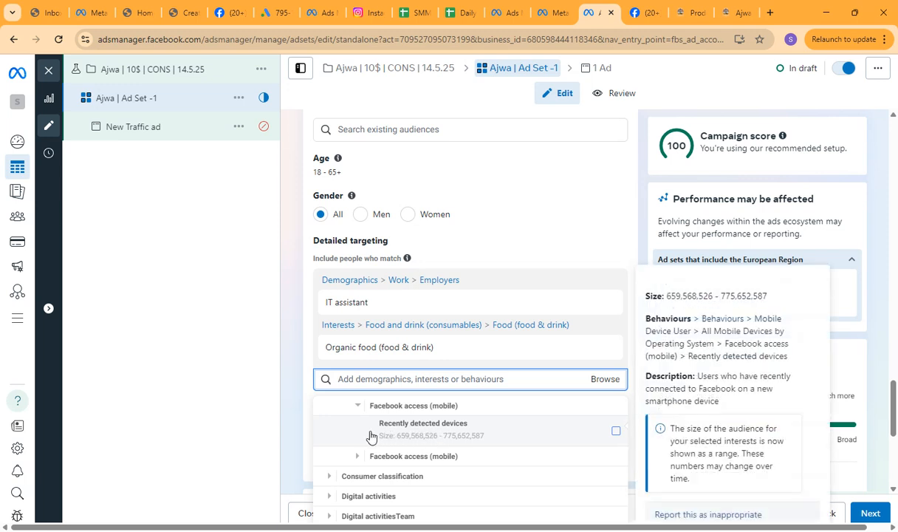
Collapse the expanded Facebook access, operating system, Mobile Device User and nested Behaviours groups.
{"action": "scroll", "coordinate": [369, 443], "scroll_direction": "up", "scroll_amount": 1}
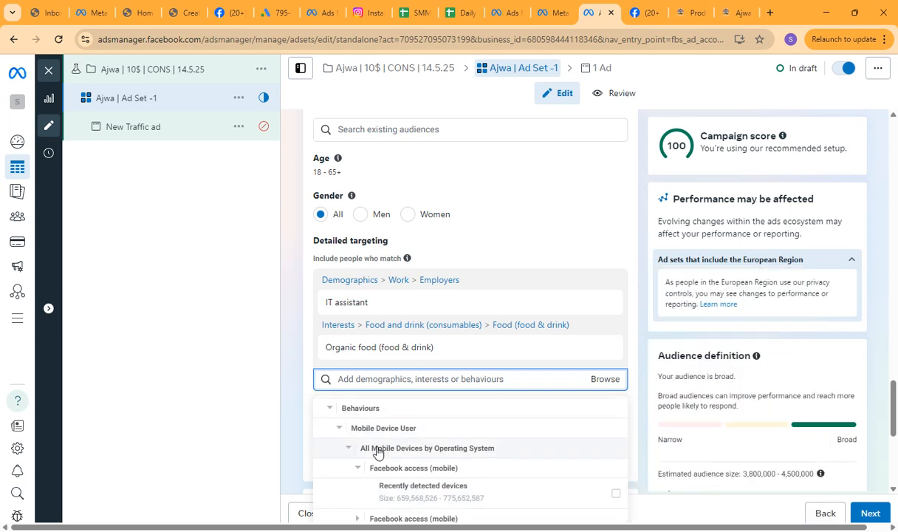
{"action": "left_click", "coordinate": [356, 466]}
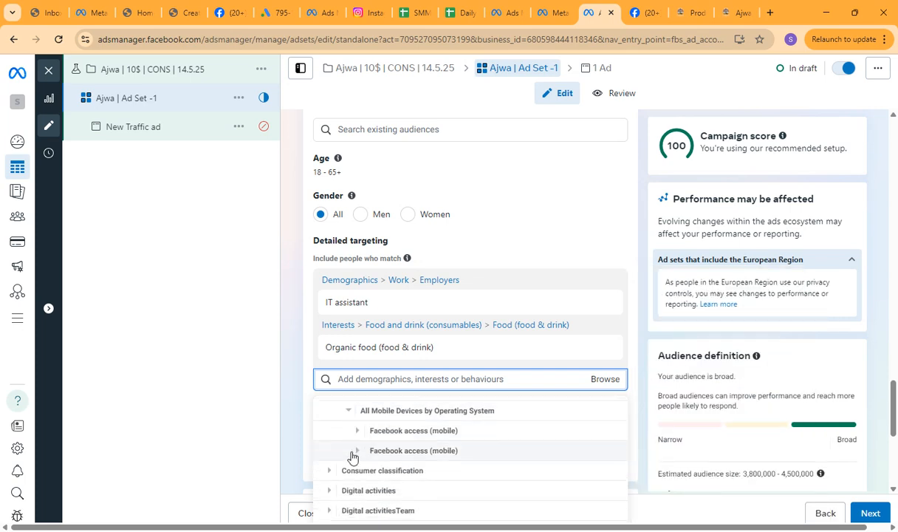
{"action": "left_click", "coordinate": [348, 412]}
{"action": "scroll", "coordinate": [347, 430], "scroll_direction": "up", "scroll_amount": 1}
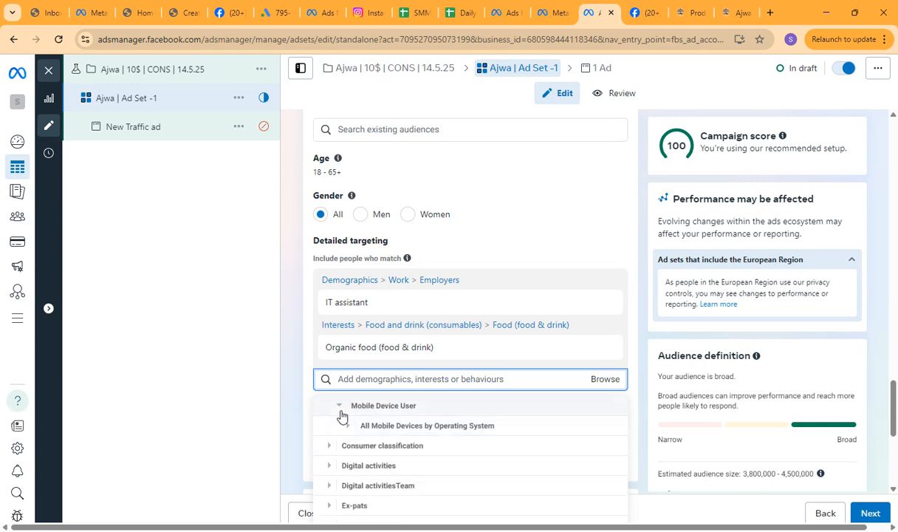
{"action": "left_click", "coordinate": [340, 407]}
{"action": "left_click", "coordinate": [330, 412]}
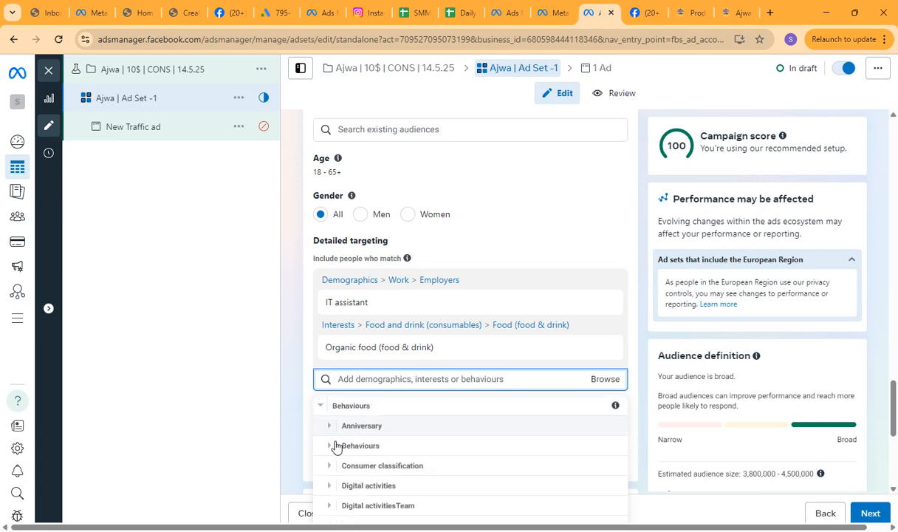
Add the Engaged shoppers behaviour from Purchase behaviour to the detailed targeting.
{"action": "scroll", "coordinate": [343, 443], "scroll_direction": "down", "scroll_amount": 1}
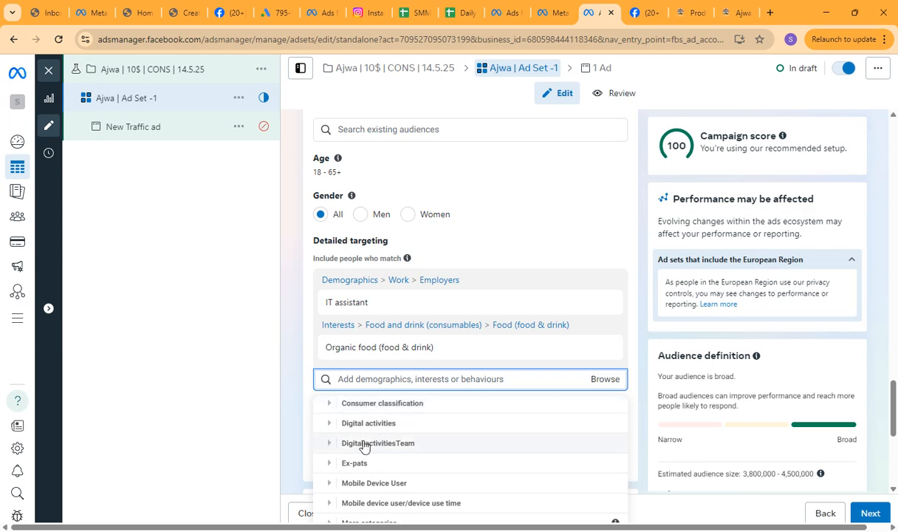
{"action": "scroll", "coordinate": [405, 453], "scroll_direction": "down", "scroll_amount": 1}
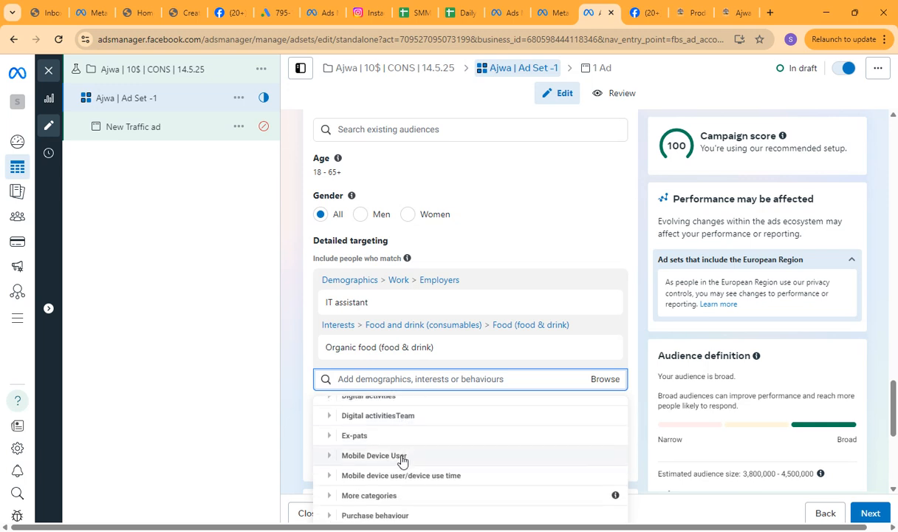
{"action": "left_click", "coordinate": [338, 516]}
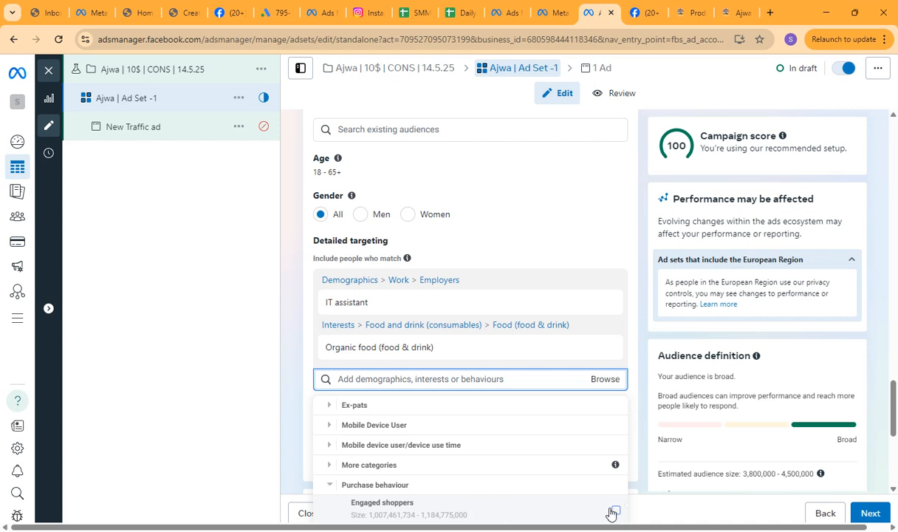
{"action": "mouse_move", "coordinate": [617, 515]}
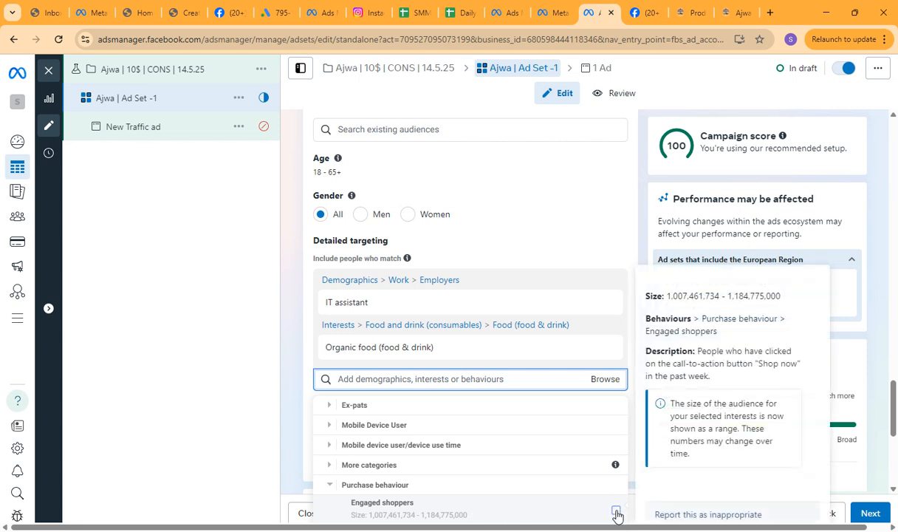
{"action": "left_click", "coordinate": [616, 512]}
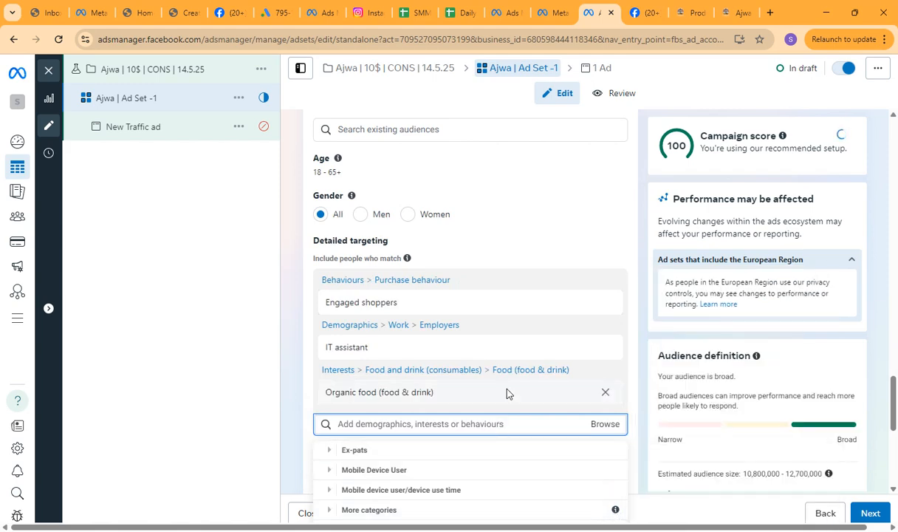
Look through the remaining Behaviours categories, collapse Purchase behaviour and close the targeting category list.
{"action": "scroll", "coordinate": [515, 374], "scroll_direction": "down", "scroll_amount": 3}
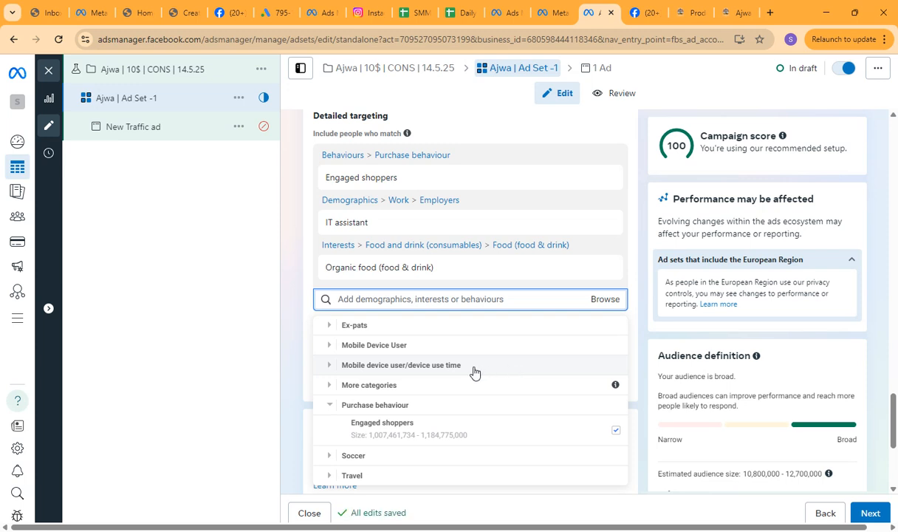
{"action": "scroll", "coordinate": [329, 412], "scroll_direction": "up", "scroll_amount": 2}
{"action": "scroll", "coordinate": [354, 410], "scroll_direction": "up", "scroll_amount": 1}
{"action": "scroll", "coordinate": [381, 410], "scroll_direction": "down", "scroll_amount": 2}
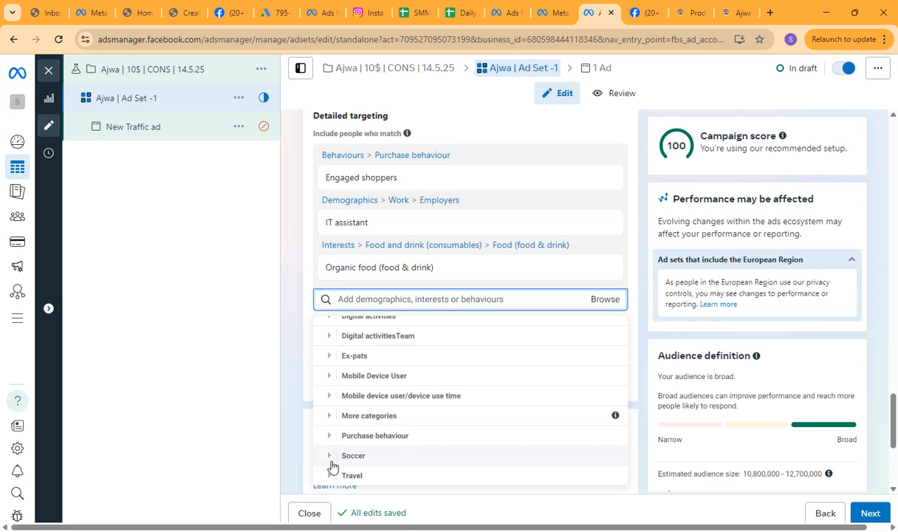
{"action": "scroll", "coordinate": [362, 432], "scroll_direction": "up", "scroll_amount": 1}
{"action": "scroll", "coordinate": [365, 427], "scroll_direction": "up", "scroll_amount": 2}
{"action": "left_click", "coordinate": [320, 364]}
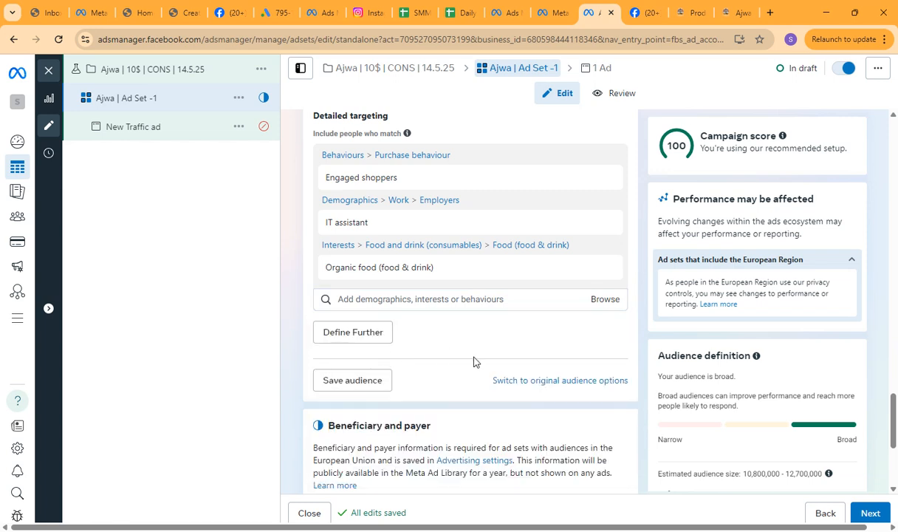
Set the ad set's beneficiary to Upstream International Trading LLC.
{"action": "scroll", "coordinate": [470, 332], "scroll_direction": "up", "scroll_amount": 1}
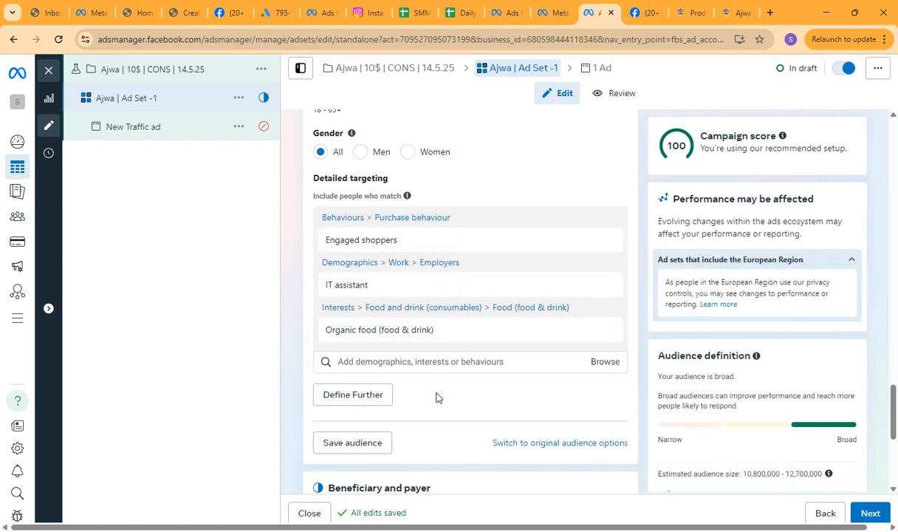
{"action": "scroll", "coordinate": [446, 403], "scroll_direction": "down", "scroll_amount": 1}
{"action": "scroll", "coordinate": [446, 402], "scroll_direction": "up", "scroll_amount": 1}
{"action": "scroll", "coordinate": [489, 432], "scroll_direction": "up", "scroll_amount": 3}
{"action": "scroll", "coordinate": [490, 429], "scroll_direction": "down", "scroll_amount": 1}
{"action": "scroll", "coordinate": [490, 428], "scroll_direction": "down", "scroll_amount": 3}
{"action": "scroll", "coordinate": [467, 371], "scroll_direction": "down", "scroll_amount": 3}
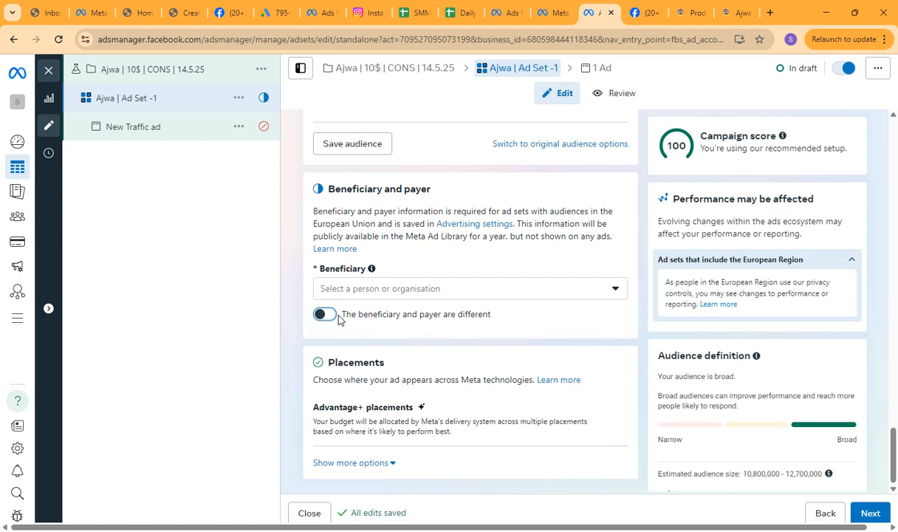
{"action": "left_click", "coordinate": [421, 291]}
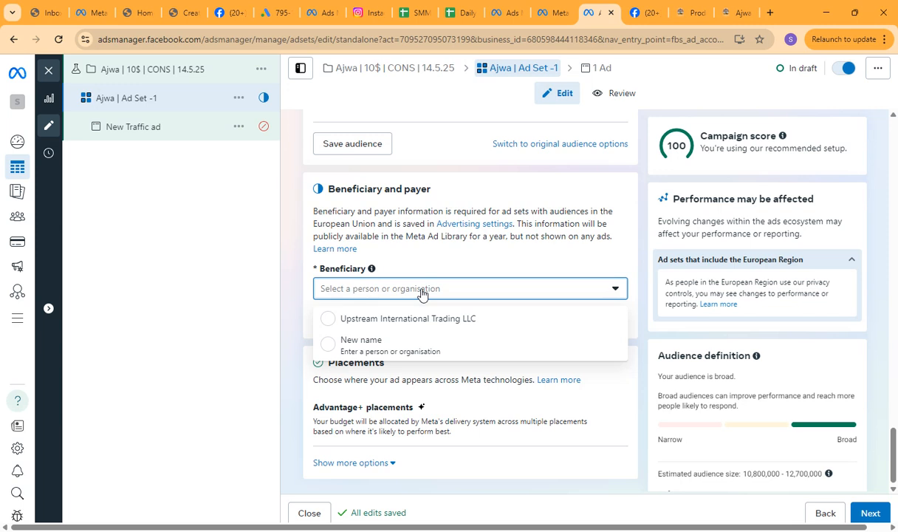
{"action": "left_click", "coordinate": [380, 319]}
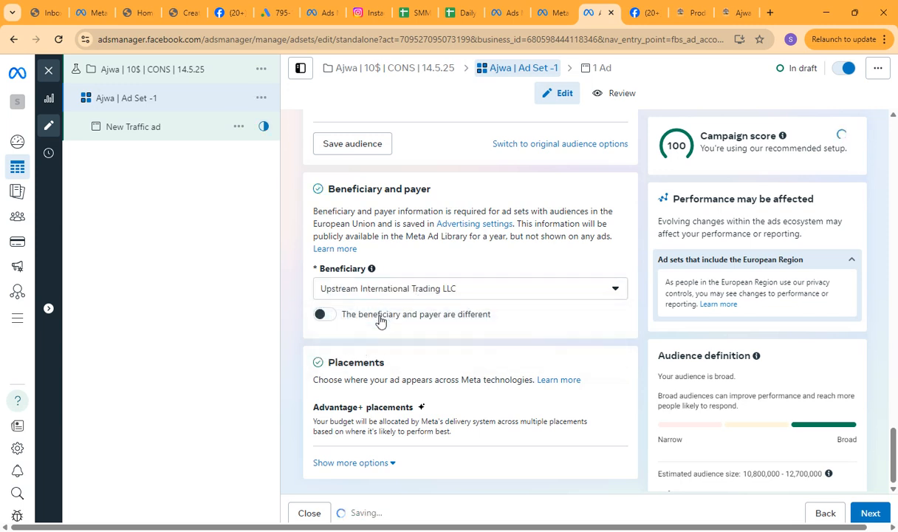
Try marking the beneficiary and payer as different, view the available payer choices and turn the option off again.
{"action": "left_click", "coordinate": [325, 314]}
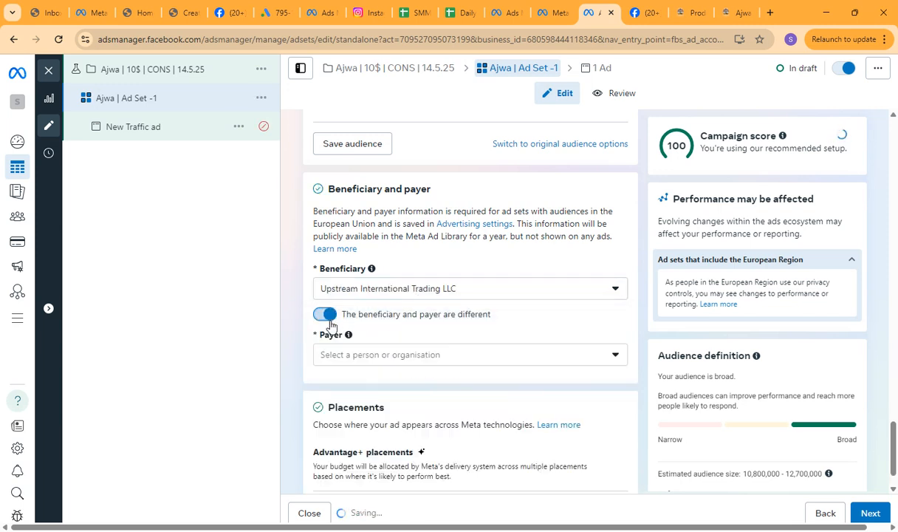
{"action": "left_click", "coordinate": [392, 355]}
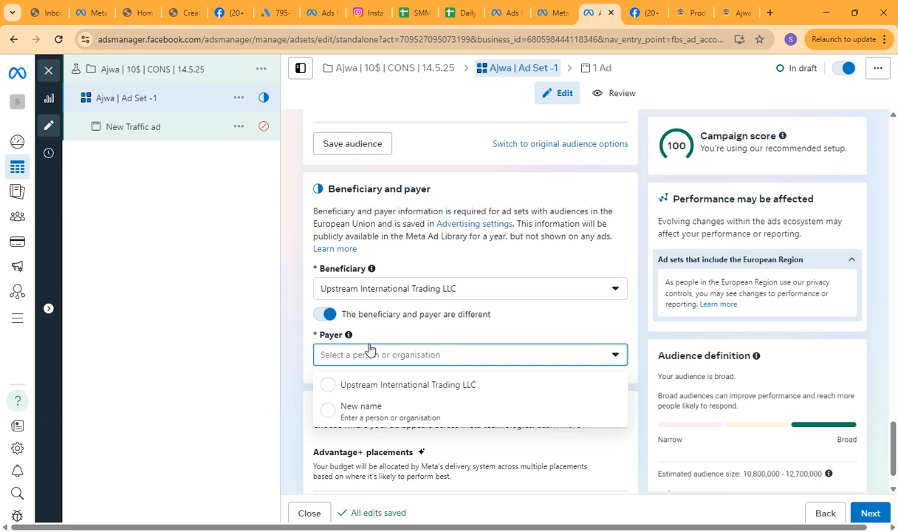
{"action": "left_click", "coordinate": [325, 314]}
{"action": "left_click", "coordinate": [325, 314]}
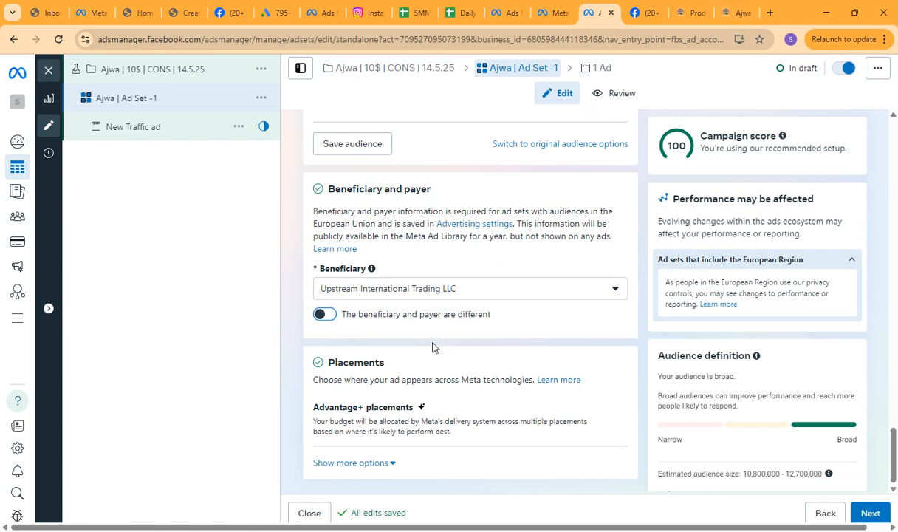
Show the additional placement options and open the inventory filter to examine the choices for Facebook in-stream videos and Reels.
{"action": "left_click", "coordinate": [392, 463]}
{"action": "scroll", "coordinate": [439, 429], "scroll_direction": "down", "scroll_amount": 2}
{"action": "scroll", "coordinate": [439, 429], "scroll_direction": "down", "scroll_amount": 1}
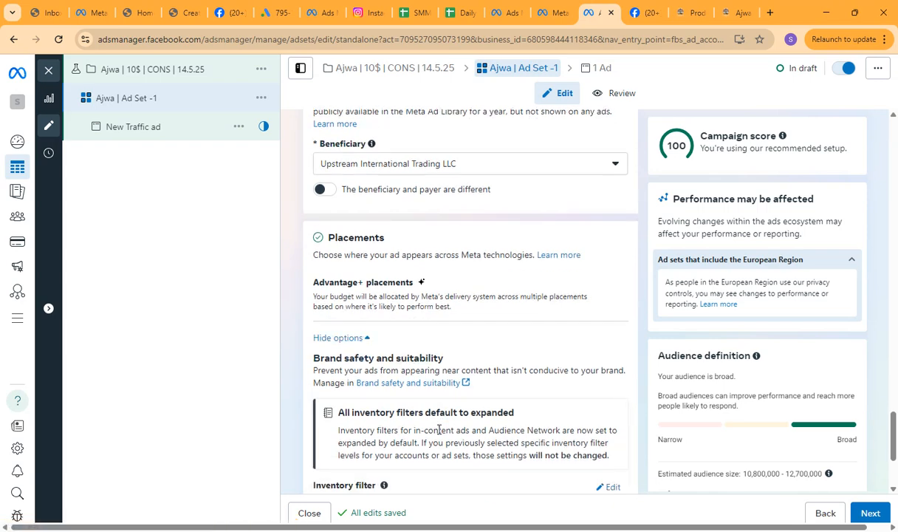
{"action": "scroll", "coordinate": [439, 429], "scroll_direction": "down", "scroll_amount": 5}
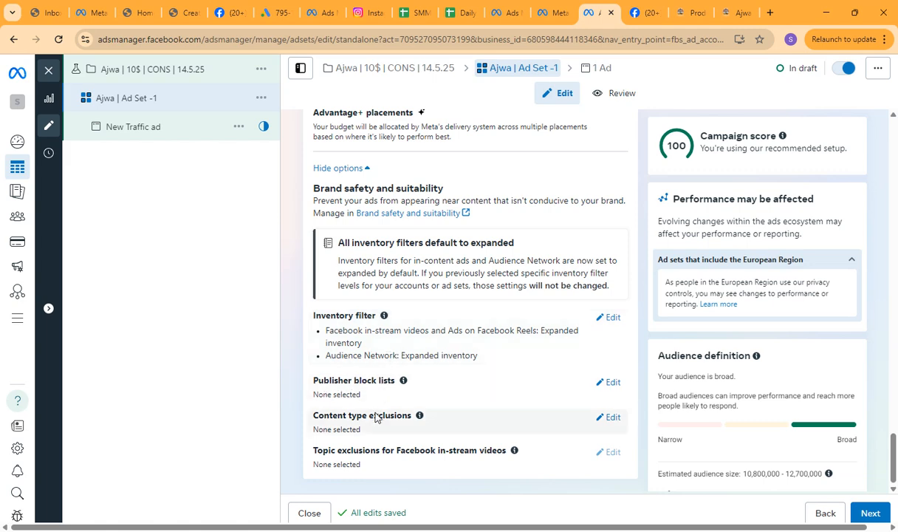
{"action": "left_click", "coordinate": [610, 317]}
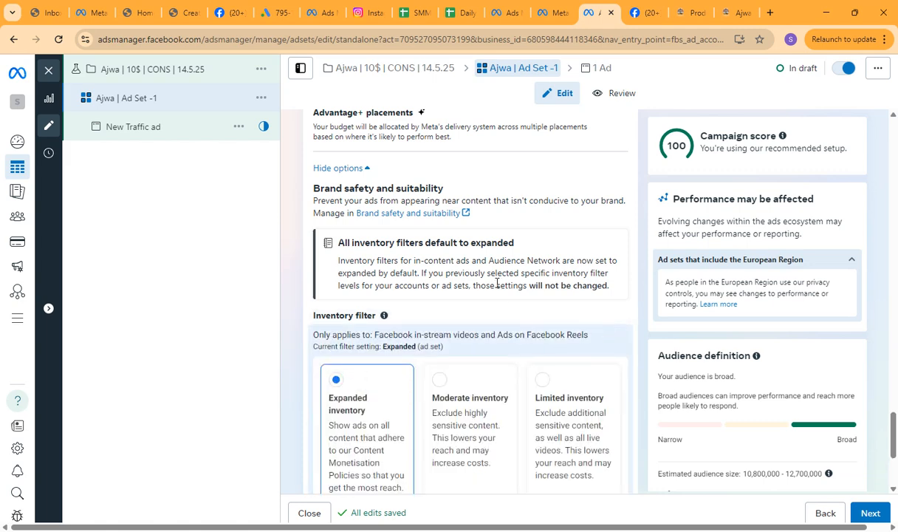
{"action": "scroll", "coordinate": [500, 286], "scroll_direction": "down", "scroll_amount": 2}
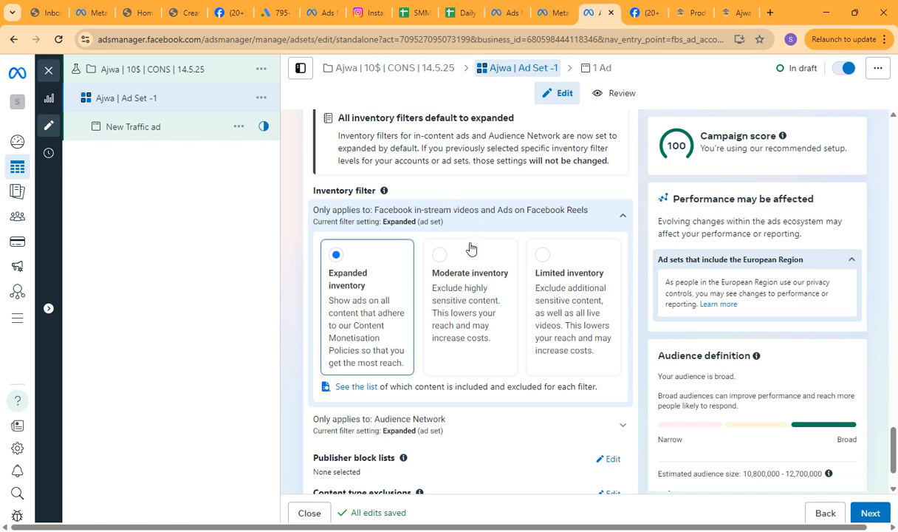
{"action": "scroll", "coordinate": [502, 310], "scroll_direction": "down", "scroll_amount": 1}
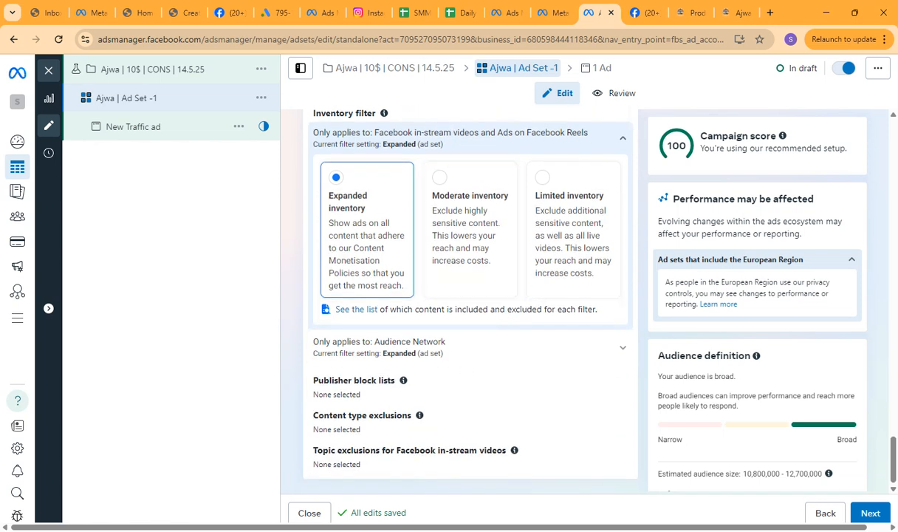
Open the publisher block list settings and review the brand safety and inventory filter options.
{"action": "left_click", "coordinate": [346, 467]}
{"action": "scroll", "coordinate": [392, 445], "scroll_direction": "up", "scroll_amount": 1}
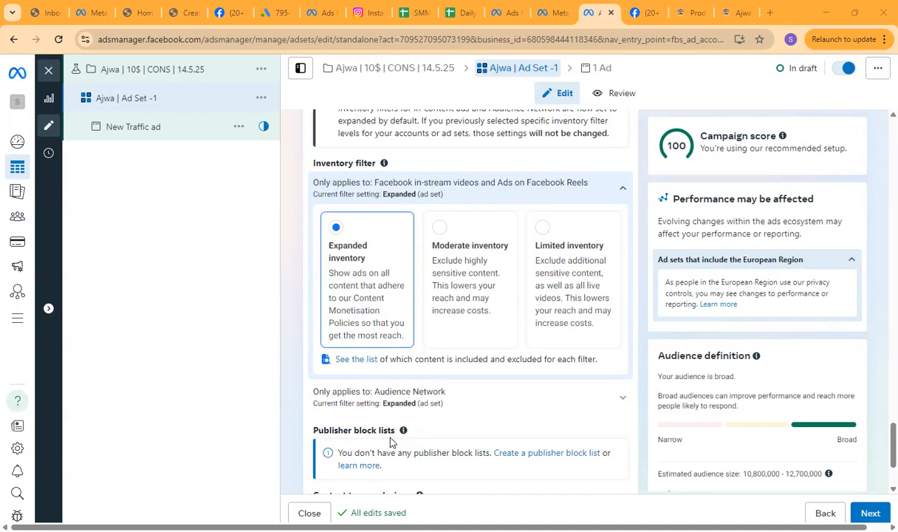
{"action": "scroll", "coordinate": [392, 442], "scroll_direction": "up", "scroll_amount": 1}
{"action": "scroll", "coordinate": [392, 442], "scroll_direction": "up", "scroll_amount": 1}
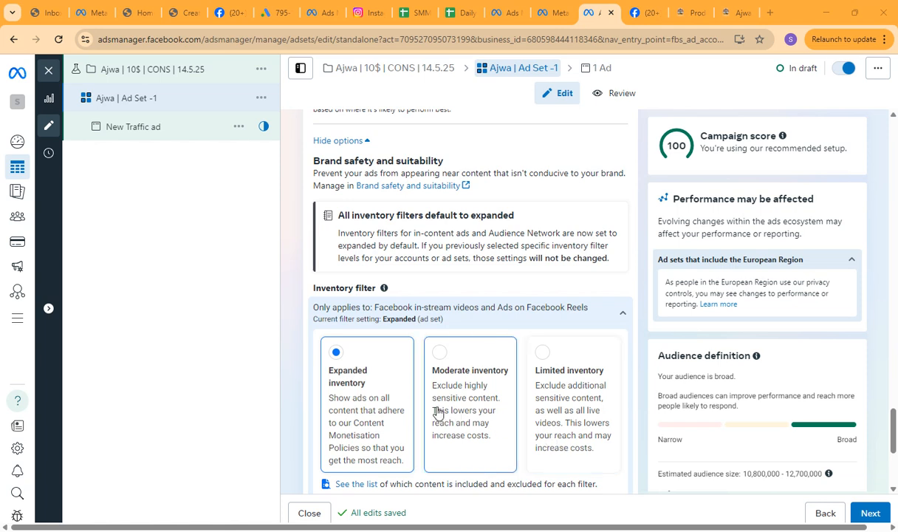
{"action": "scroll", "coordinate": [386, 413], "scroll_direction": "up", "scroll_amount": 1}
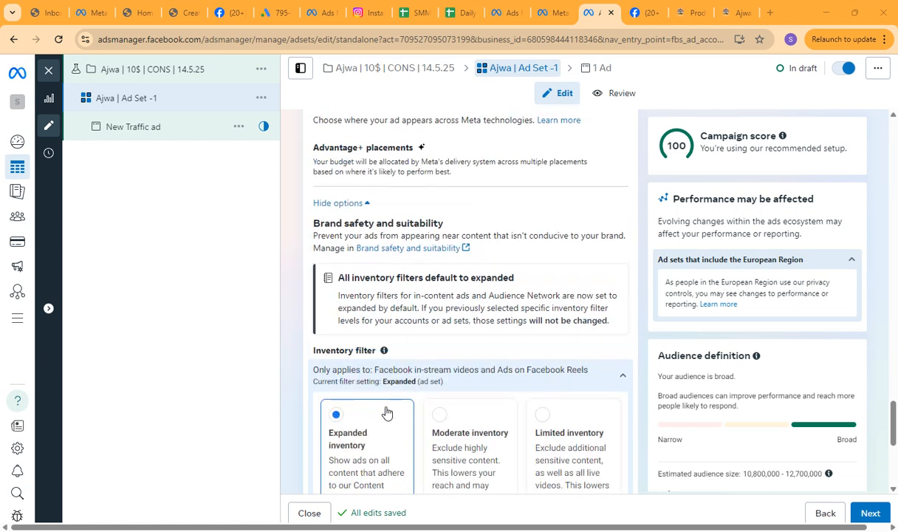
{"action": "scroll", "coordinate": [385, 412], "scroll_direction": "up", "scroll_amount": 2}
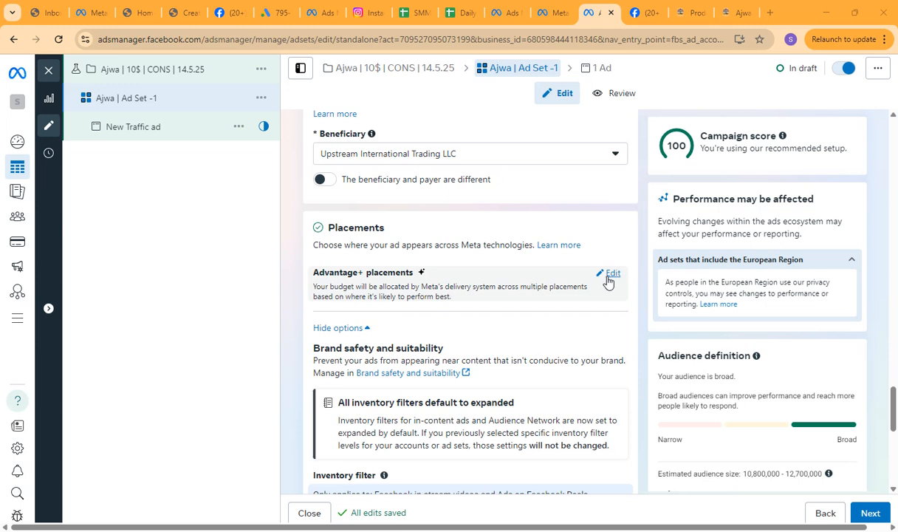
Open the placement choice for editing, try Manual placements and view its devices and platforms.
{"action": "left_click", "coordinate": [608, 277]}
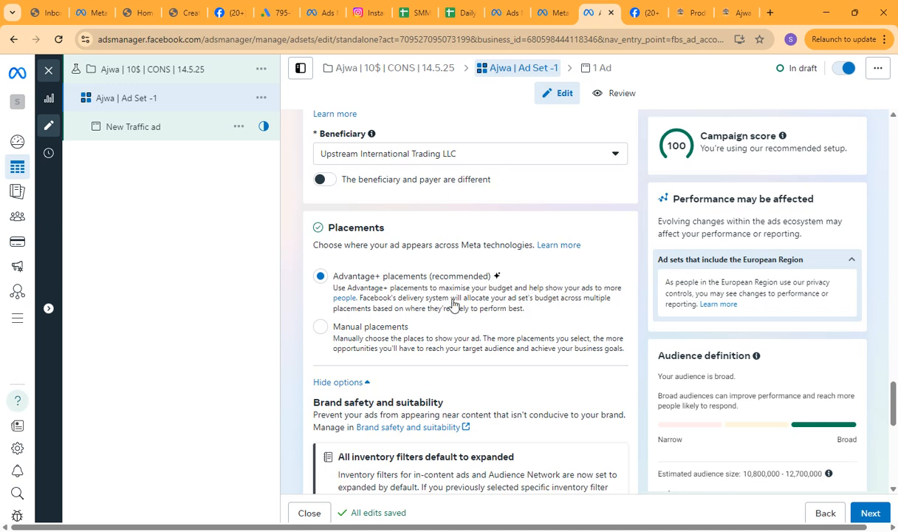
{"action": "left_click", "coordinate": [321, 327]}
{"action": "scroll", "coordinate": [479, 249], "scroll_direction": "down", "scroll_amount": 3}
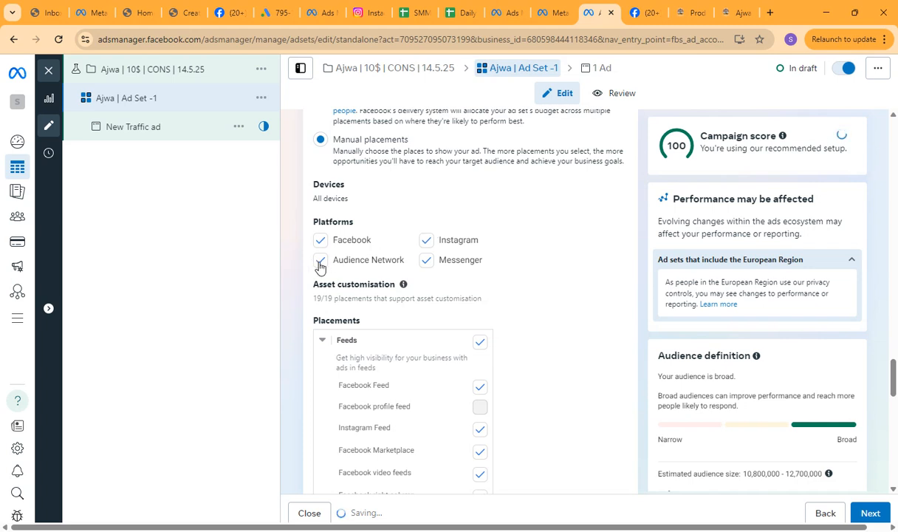
{"action": "scroll", "coordinate": [555, 267], "scroll_direction": "down", "scroll_amount": 1}
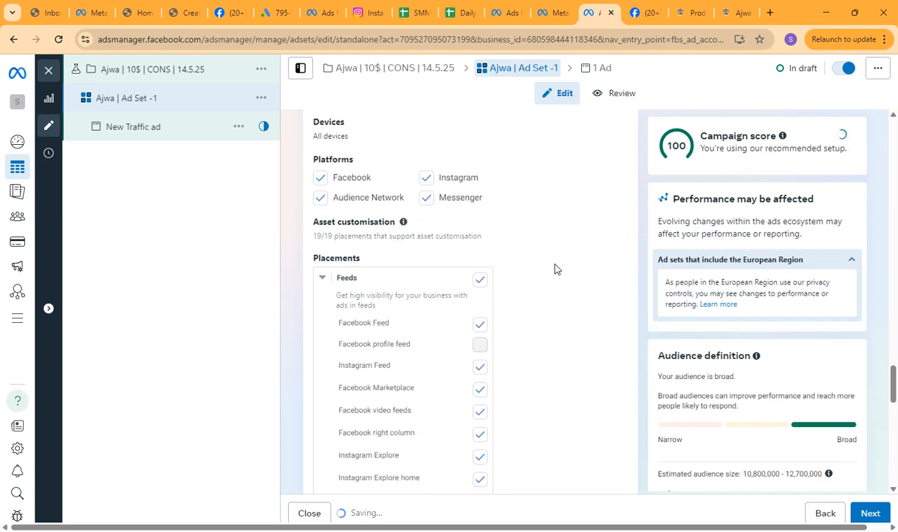
{"action": "scroll", "coordinate": [556, 267], "scroll_direction": "down", "scroll_amount": 1}
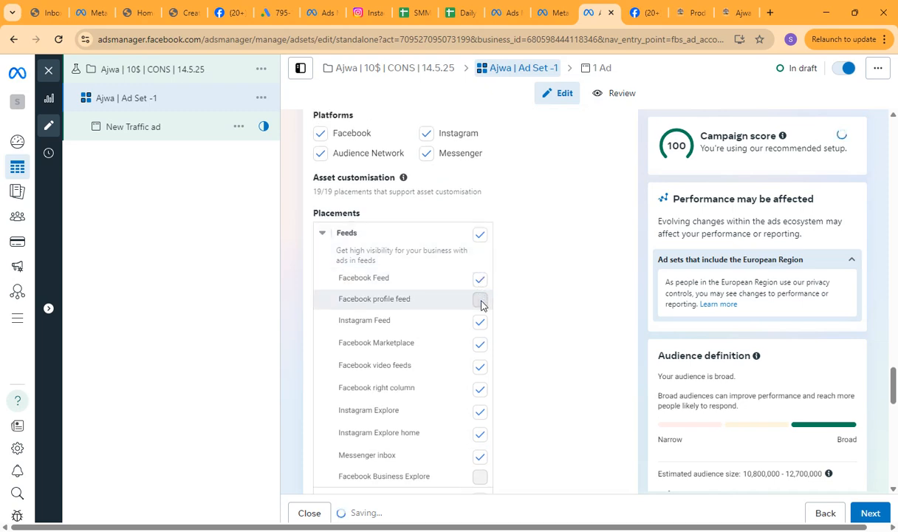
Examine the manual placement list's Feeds and Stories and Reels groups.
{"action": "scroll", "coordinate": [484, 326], "scroll_direction": "up", "scroll_amount": 1}
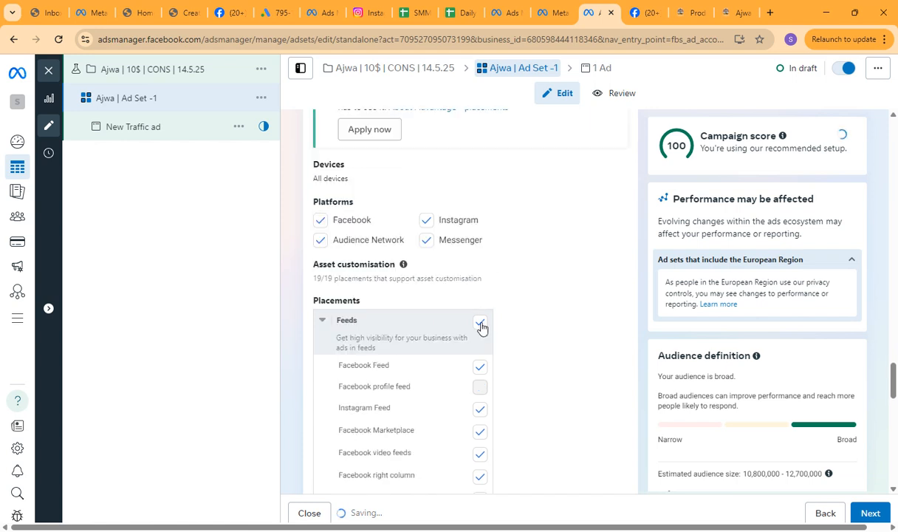
{"action": "scroll", "coordinate": [499, 390], "scroll_direction": "down", "scroll_amount": 2}
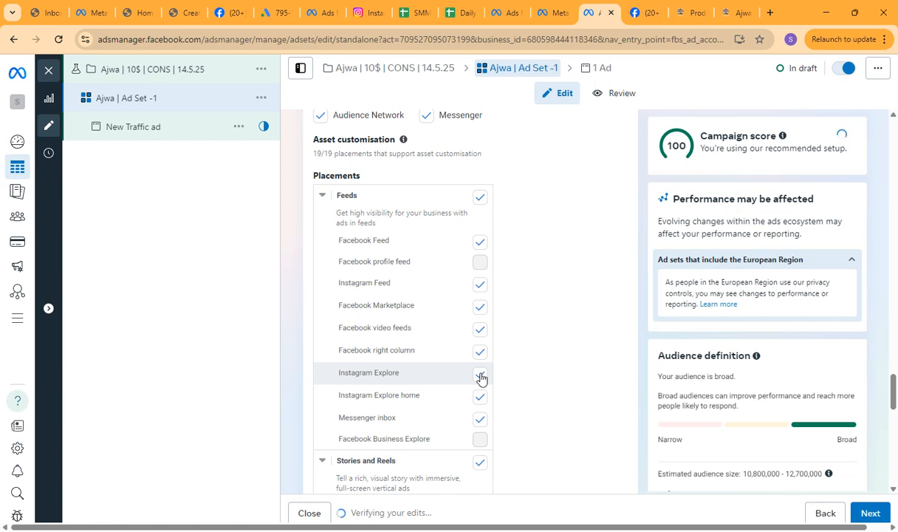
{"action": "scroll", "coordinate": [477, 411], "scroll_direction": "down", "scroll_amount": 2}
{"action": "scroll", "coordinate": [475, 411], "scroll_direction": "down", "scroll_amount": 2}
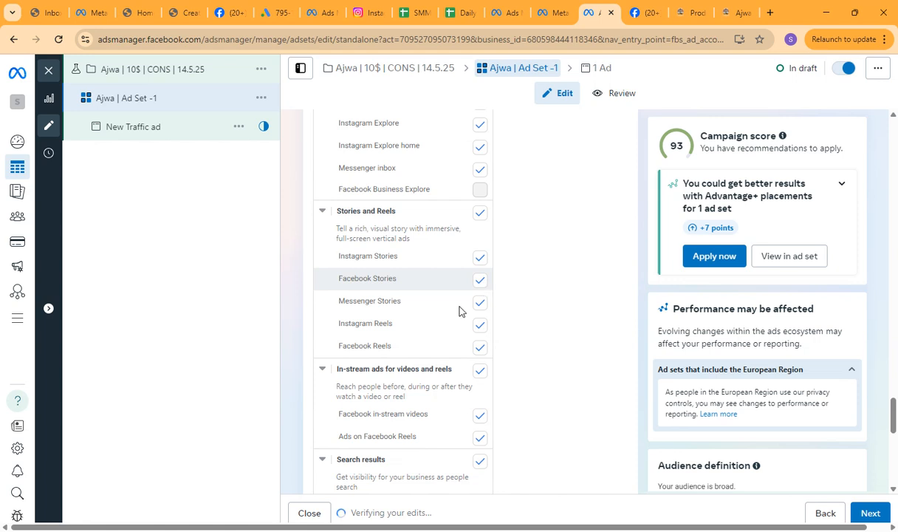
{"action": "scroll", "coordinate": [458, 314], "scroll_direction": "down", "scroll_amount": 1}
Examine the in-stream, search results, messages and apps and sites placements together with their previews.
{"action": "scroll", "coordinate": [458, 310], "scroll_direction": "down", "scroll_amount": 5}
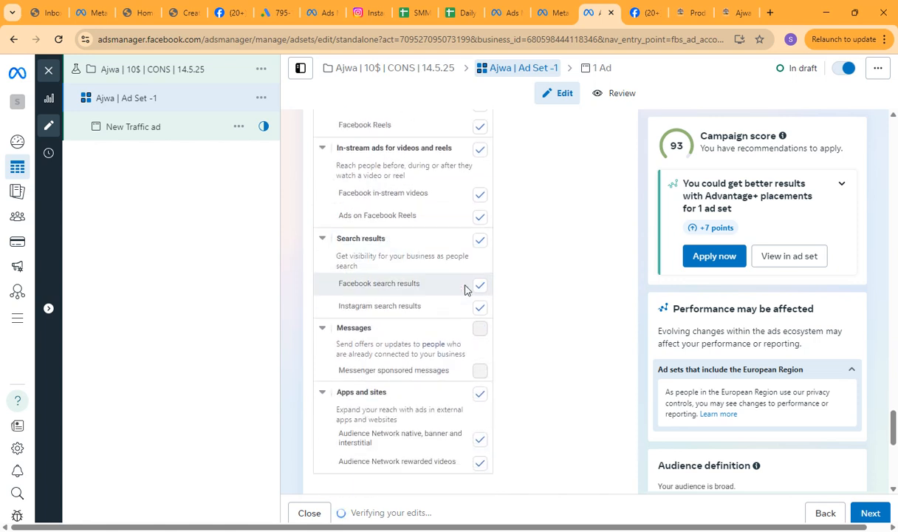
{"action": "scroll", "coordinate": [458, 287], "scroll_direction": "up", "scroll_amount": 1}
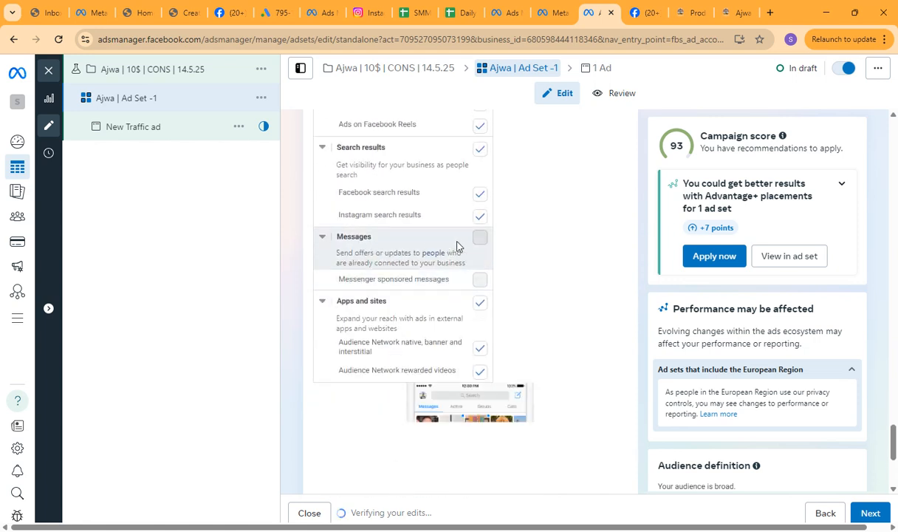
{"action": "scroll", "coordinate": [407, 268], "scroll_direction": "down", "scroll_amount": 2}
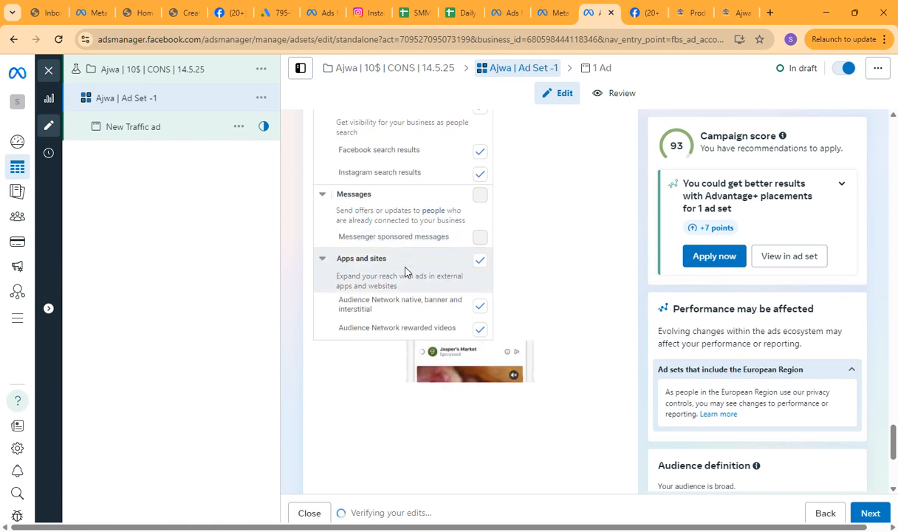
{"action": "scroll", "coordinate": [410, 291], "scroll_direction": "up", "scroll_amount": 3}
{"action": "scroll", "coordinate": [421, 315], "scroll_direction": "down", "scroll_amount": 2}
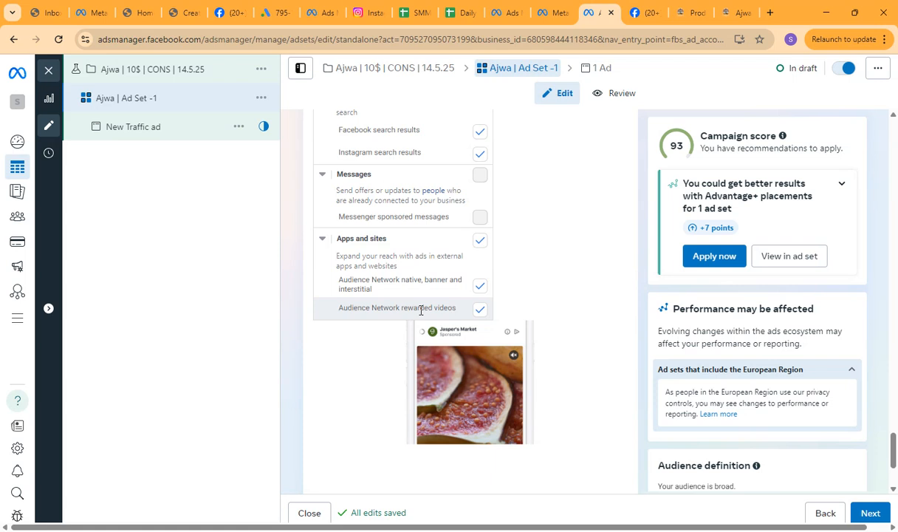
{"action": "scroll", "coordinate": [419, 294], "scroll_direction": "up", "scroll_amount": 3}
{"action": "scroll", "coordinate": [419, 292], "scroll_direction": "up", "scroll_amount": 2}
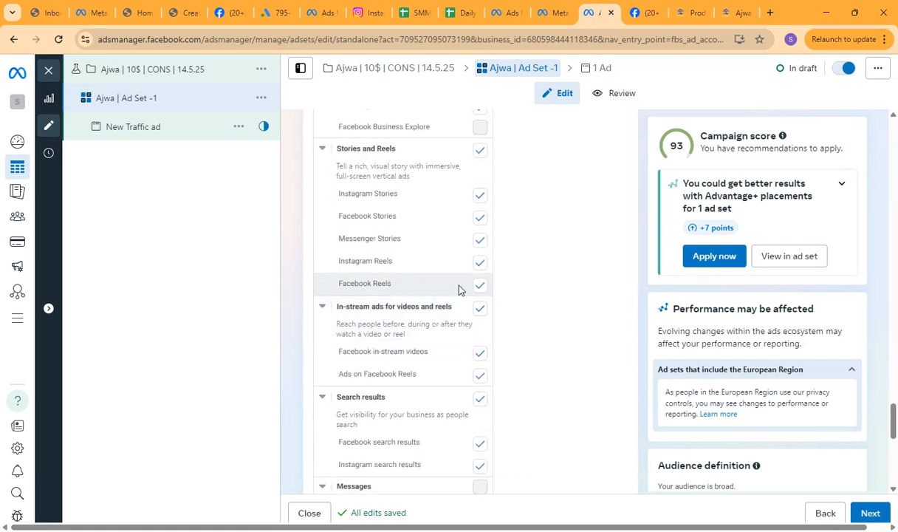
{"action": "scroll", "coordinate": [407, 294], "scroll_direction": "down", "scroll_amount": 5}
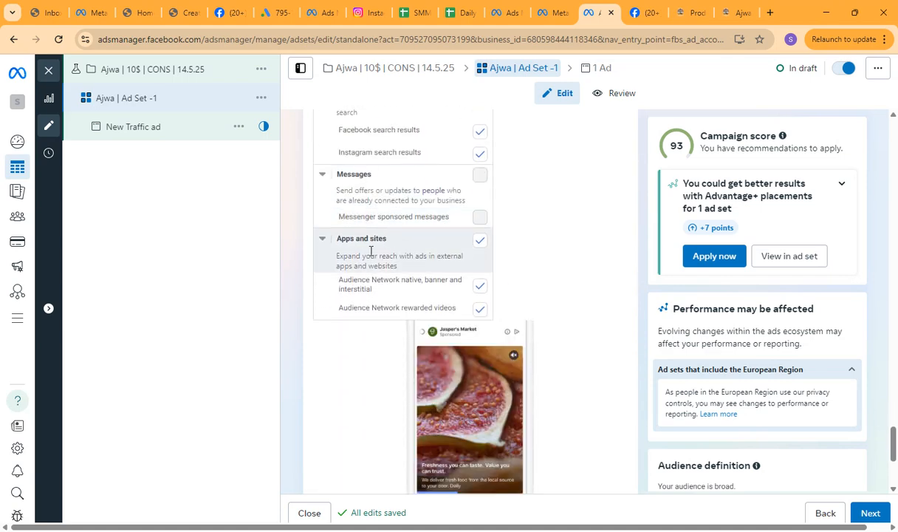
{"action": "scroll", "coordinate": [385, 251], "scroll_direction": "up", "scroll_amount": 1}
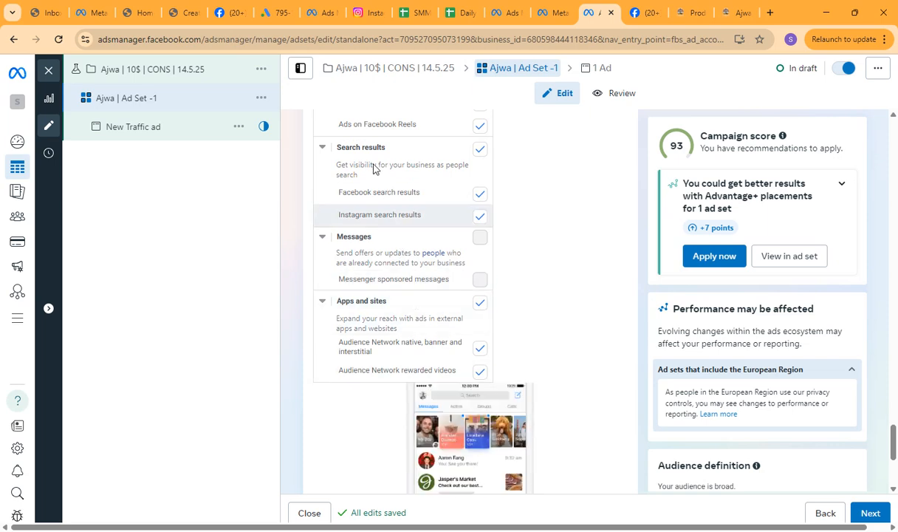
{"action": "scroll", "coordinate": [371, 160], "scroll_direction": "down", "scroll_amount": 1}
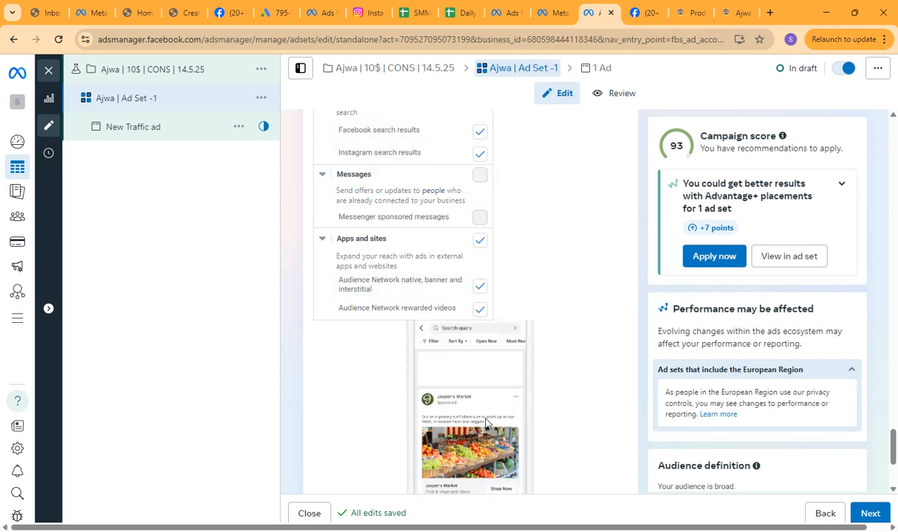
Switch the ad set back to Advantage+ placements (recommended).
{"action": "scroll", "coordinate": [581, 351], "scroll_direction": "up", "scroll_amount": 3}
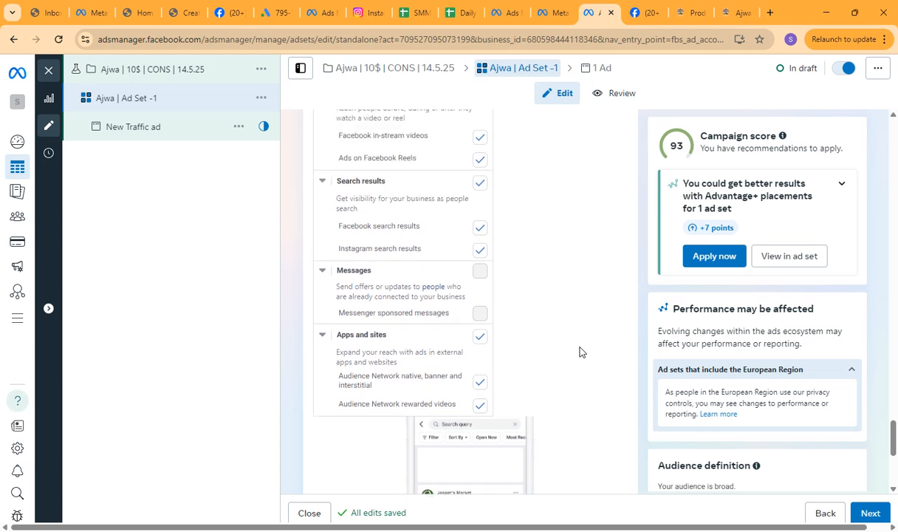
{"action": "scroll", "coordinate": [532, 251], "scroll_direction": "up", "scroll_amount": 7}
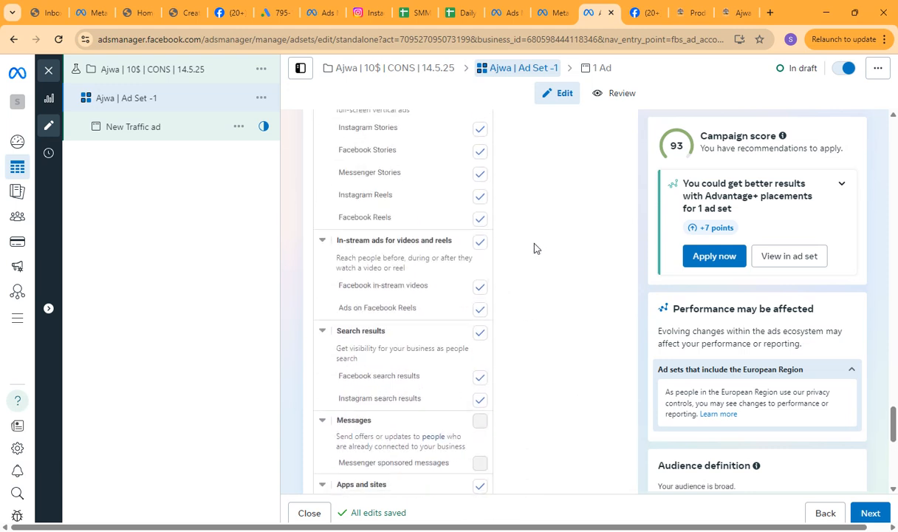
{"action": "scroll", "coordinate": [541, 254], "scroll_direction": "up", "scroll_amount": 7}
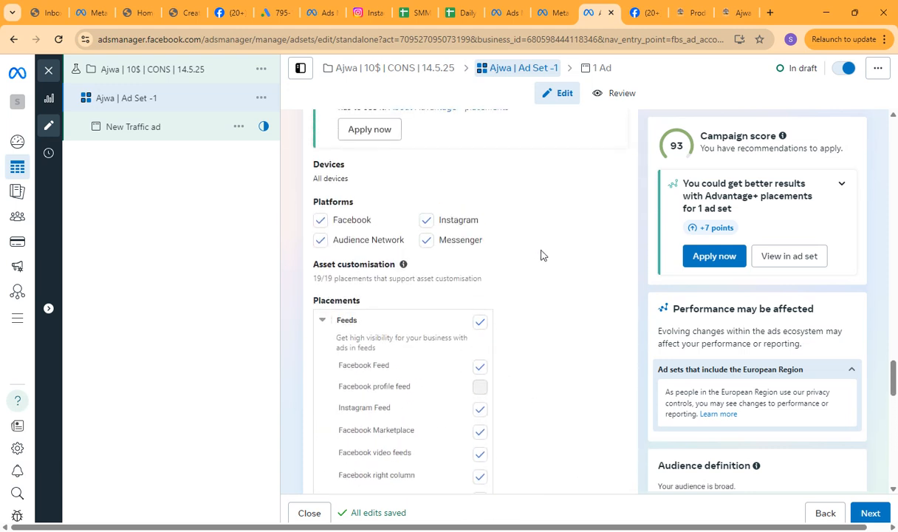
{"action": "scroll", "coordinate": [541, 255], "scroll_direction": "up", "scroll_amount": 4}
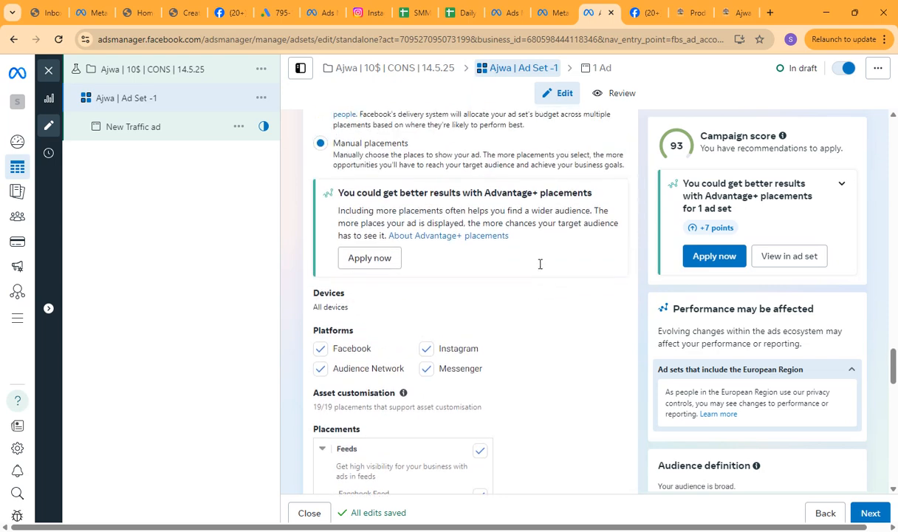
{"action": "scroll", "coordinate": [535, 360], "scroll_direction": "up", "scroll_amount": 1}
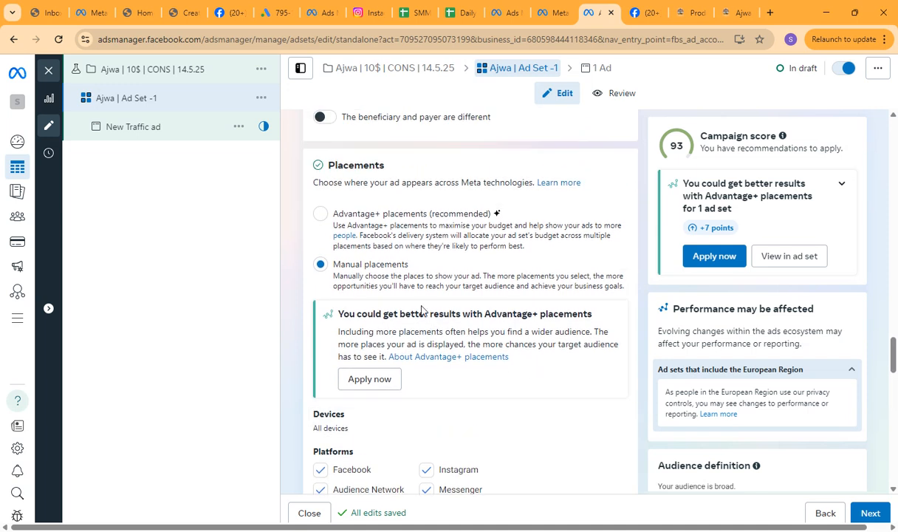
{"action": "scroll", "coordinate": [530, 384], "scroll_direction": "down", "scroll_amount": 2}
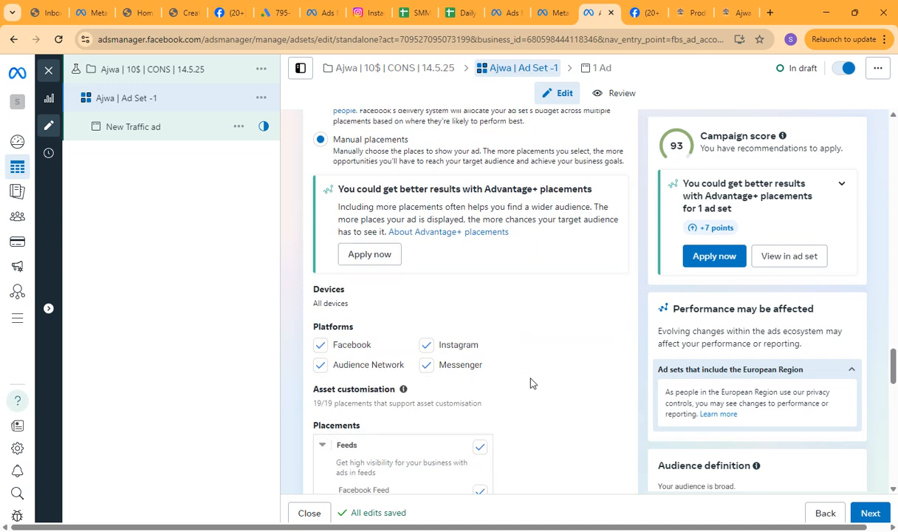
{"action": "scroll", "coordinate": [531, 384], "scroll_direction": "down", "scroll_amount": 2}
{"action": "scroll", "coordinate": [523, 385], "scroll_direction": "up", "scroll_amount": 3}
{"action": "scroll", "coordinate": [523, 385], "scroll_direction": "up", "scroll_amount": 1}
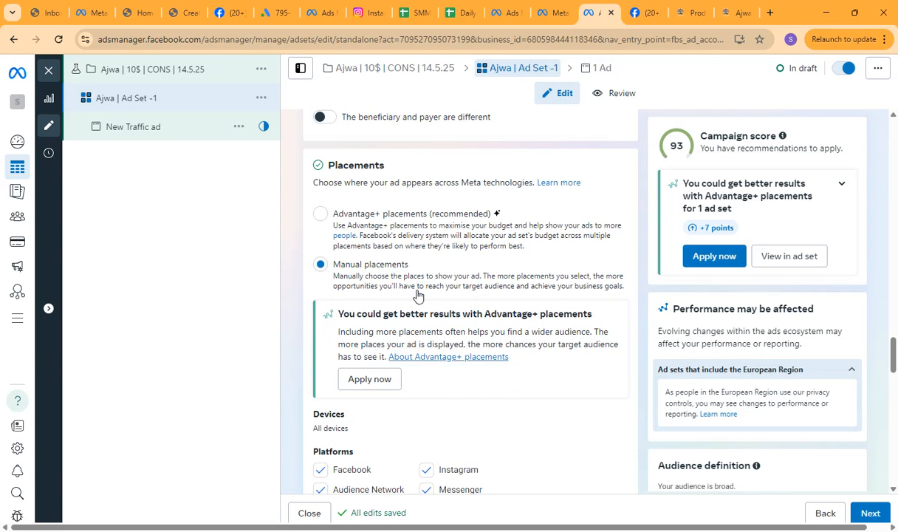
{"action": "left_click", "coordinate": [331, 221]}
Review the ad set's inventory filter, publisher block lists and content type exclusions, and go back to its name and conversion settings.
{"action": "scroll", "coordinate": [598, 315], "scroll_direction": "down", "scroll_amount": 2}
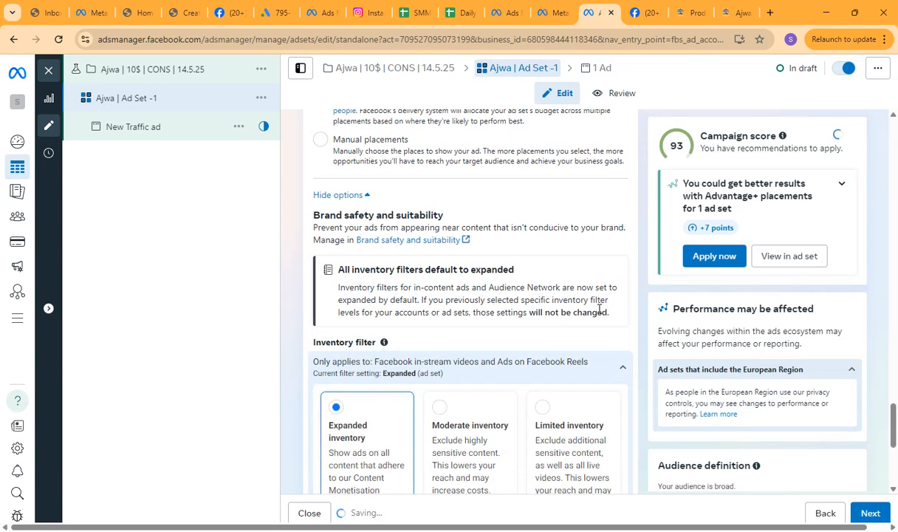
{"action": "scroll", "coordinate": [598, 313], "scroll_direction": "down", "scroll_amount": 3}
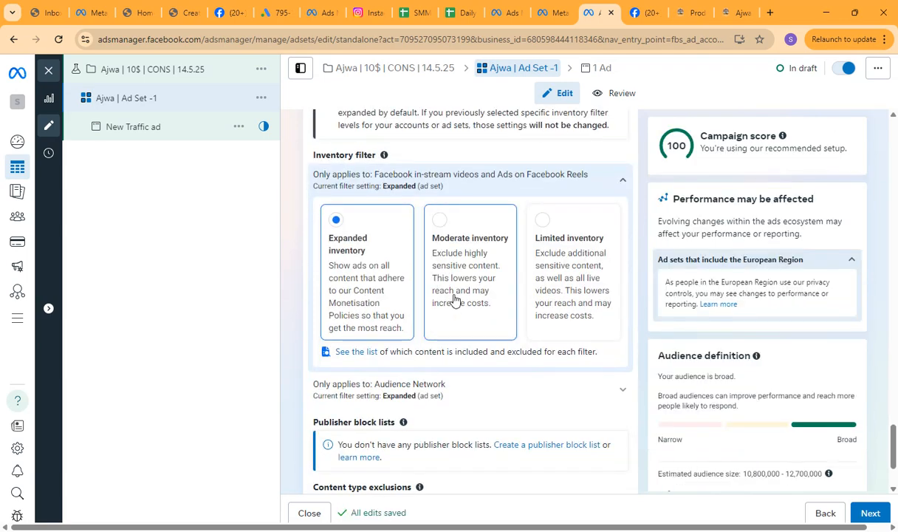
{"action": "scroll", "coordinate": [455, 301], "scroll_direction": "down", "scroll_amount": 2}
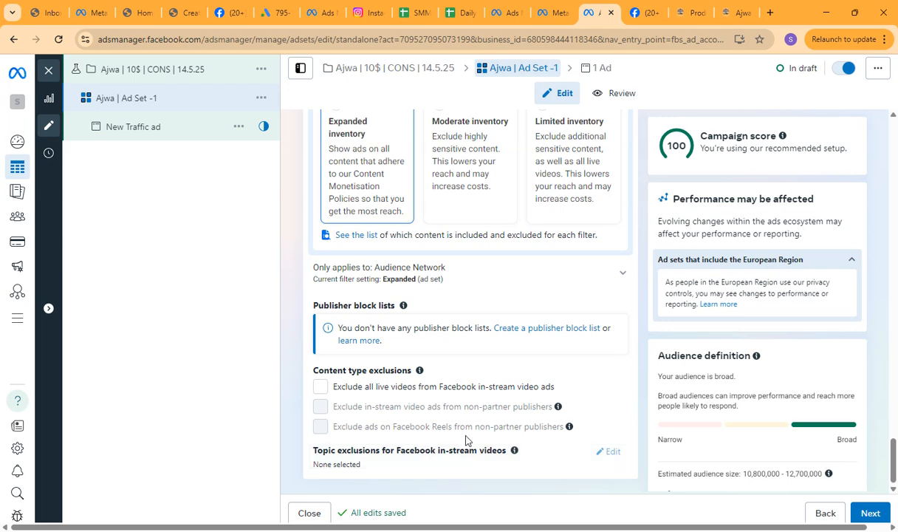
{"action": "scroll", "coordinate": [469, 443], "scroll_direction": "up", "scroll_amount": 2}
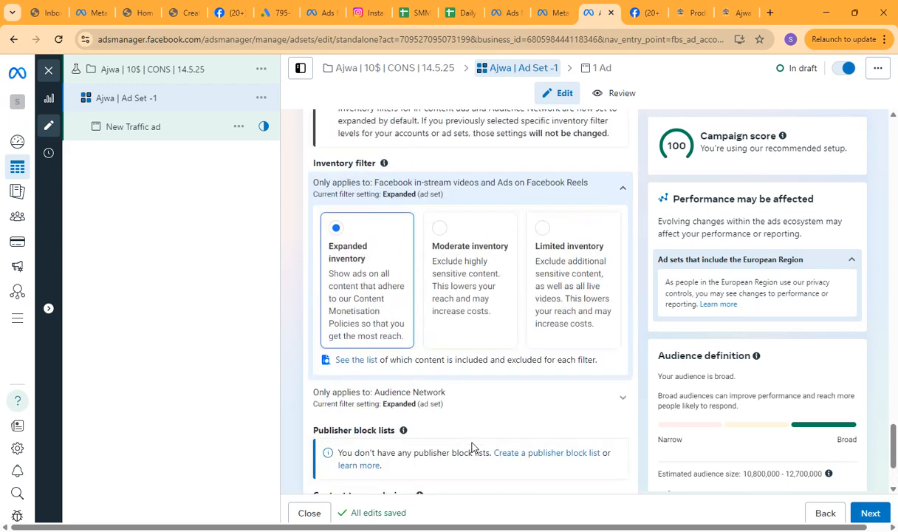
{"action": "scroll", "coordinate": [472, 447], "scroll_direction": "up", "scroll_amount": 20}
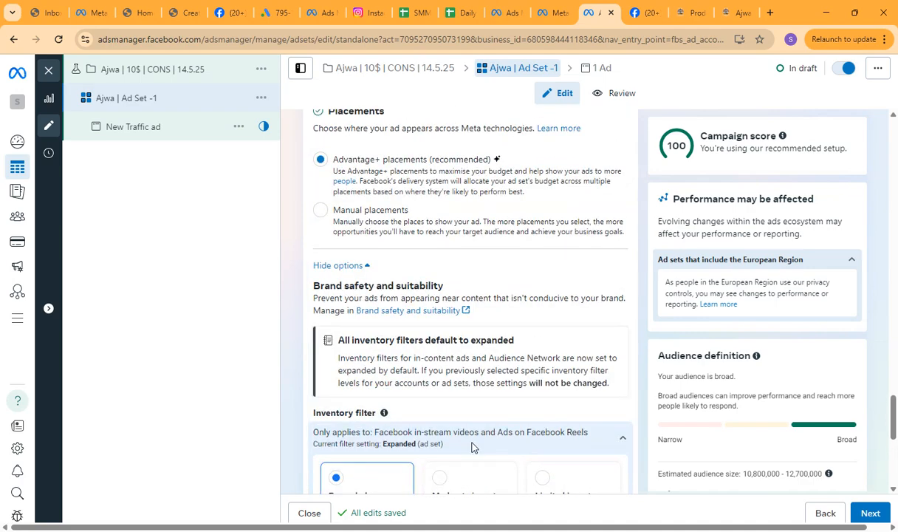
{"action": "scroll", "coordinate": [473, 443], "scroll_direction": "up", "scroll_amount": 20}
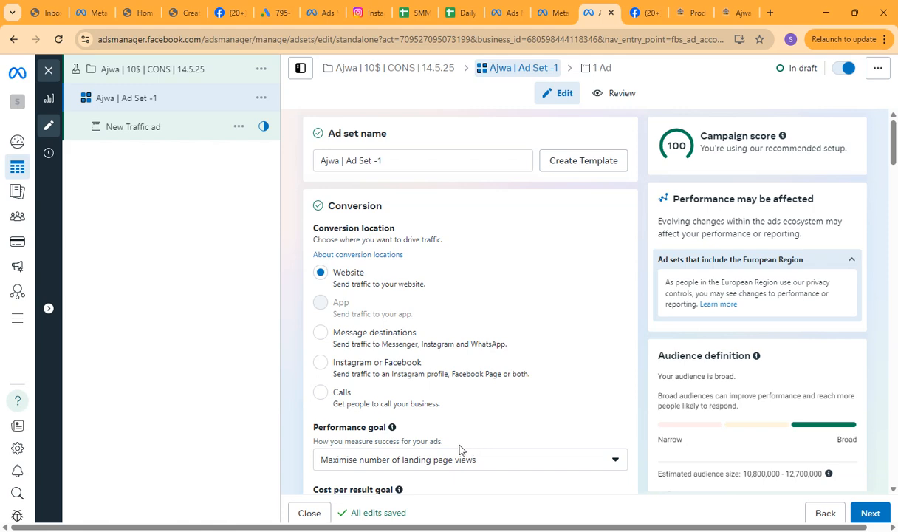
{"action": "scroll", "coordinate": [459, 449], "scroll_direction": "down", "scroll_amount": 5}
{"action": "left_click_drag", "start_coordinate": [896, 177], "coordinate": [880, 128]}
Open the campaign Ajwa | 10$ | CONS | 14.5.25 and review its settings through A/B test and Special Ad Categories.
{"action": "left_click", "coordinate": [135, 80]}
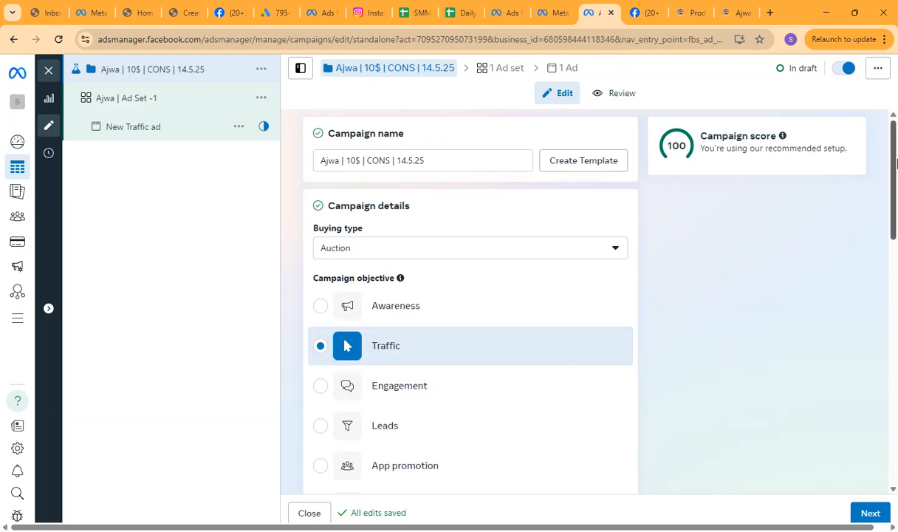
{"action": "left_click_drag", "start_coordinate": [895, 155], "coordinate": [894, 430]}
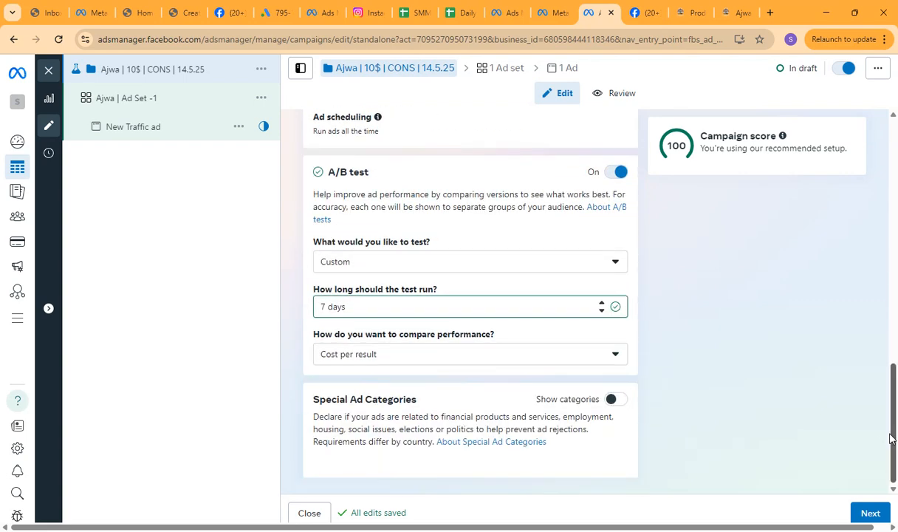
{"action": "left_click_drag", "start_coordinate": [895, 442], "coordinate": [896, 153]}
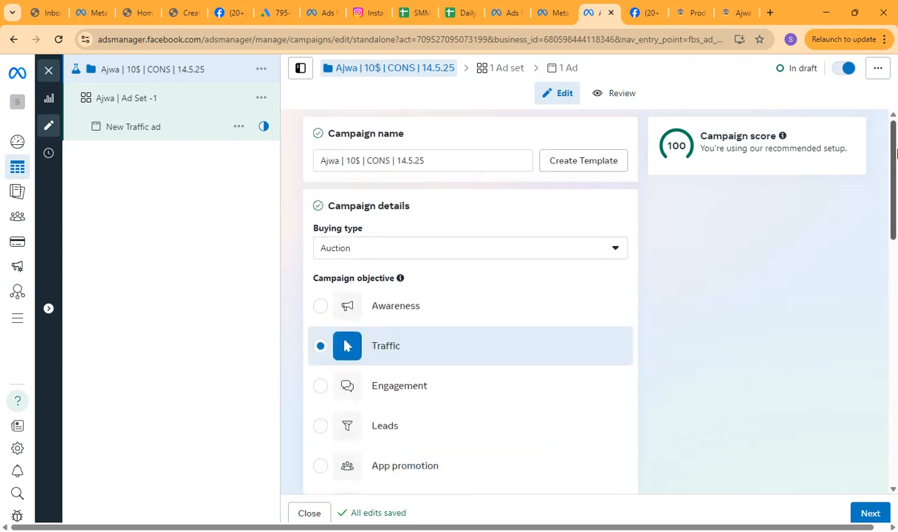